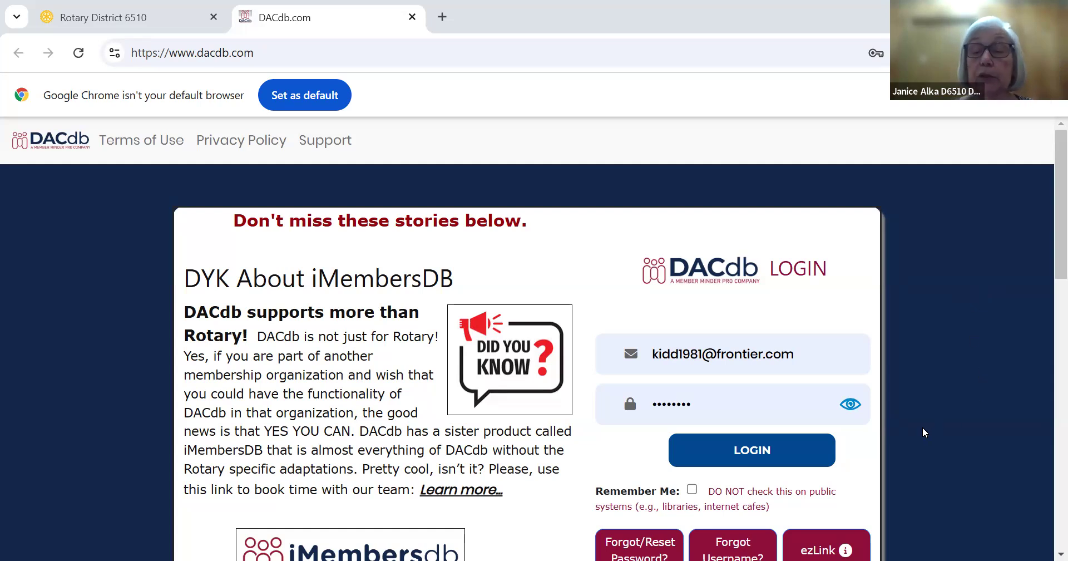
Log in with the prefilled account credentials and open the Mt. Carmel club's own grants list
click(751, 451)
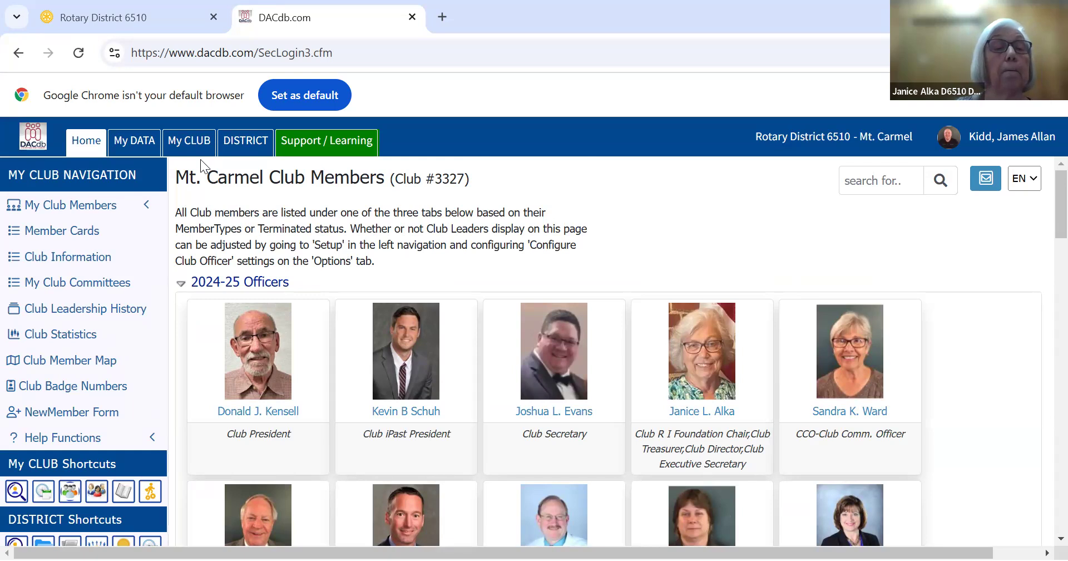
click(189, 147)
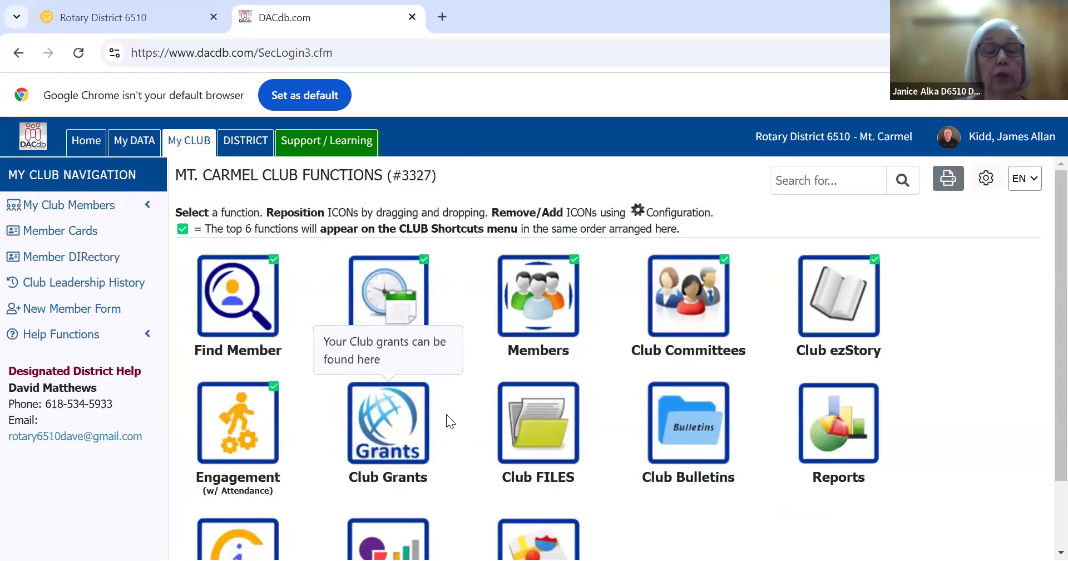
click(396, 433)
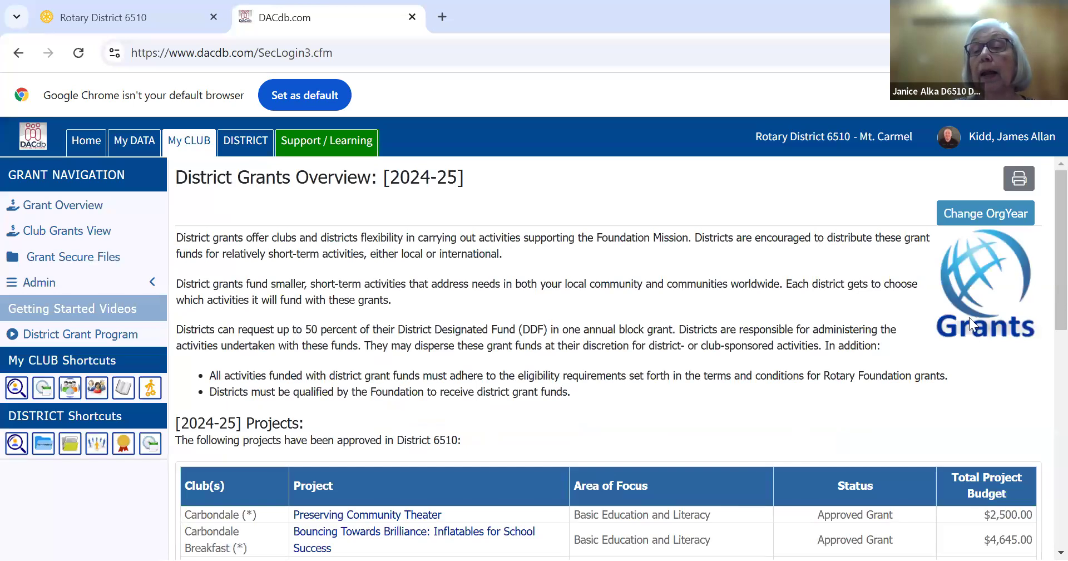
scroll(1041, 284, down, 1)
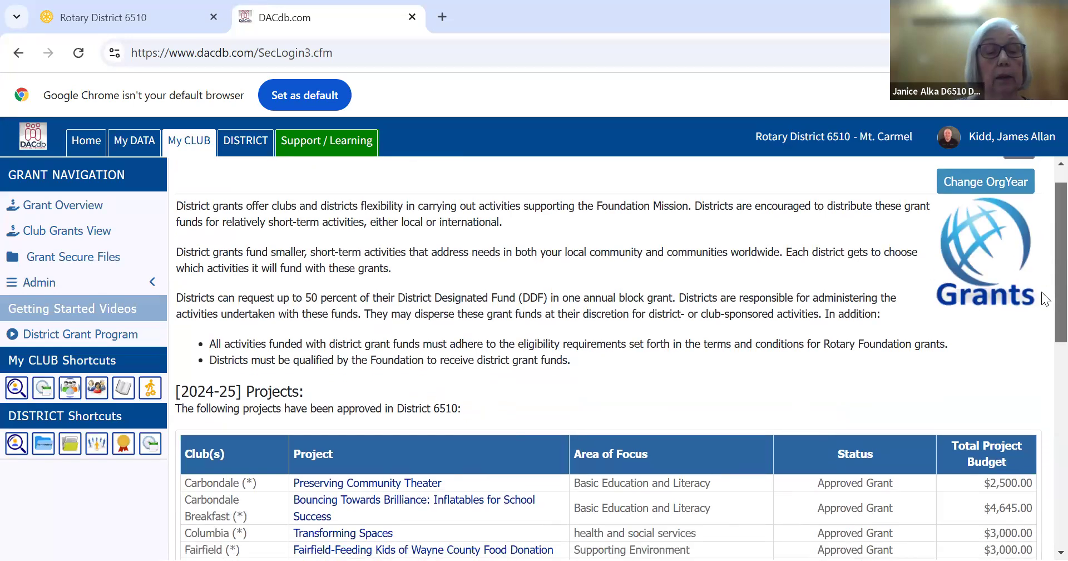
scroll(1042, 279, up, 1)
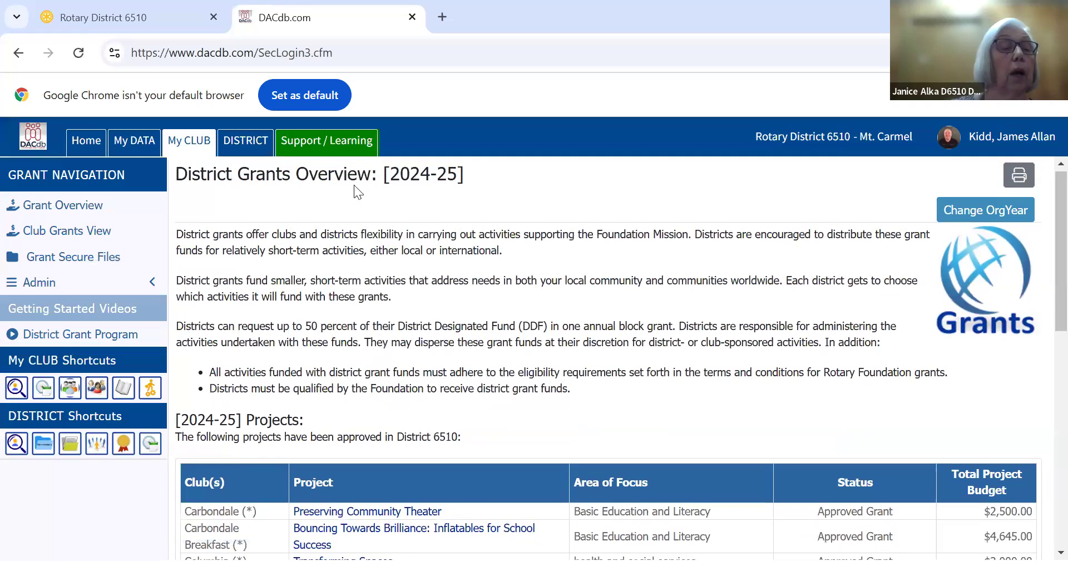
click(82, 242)
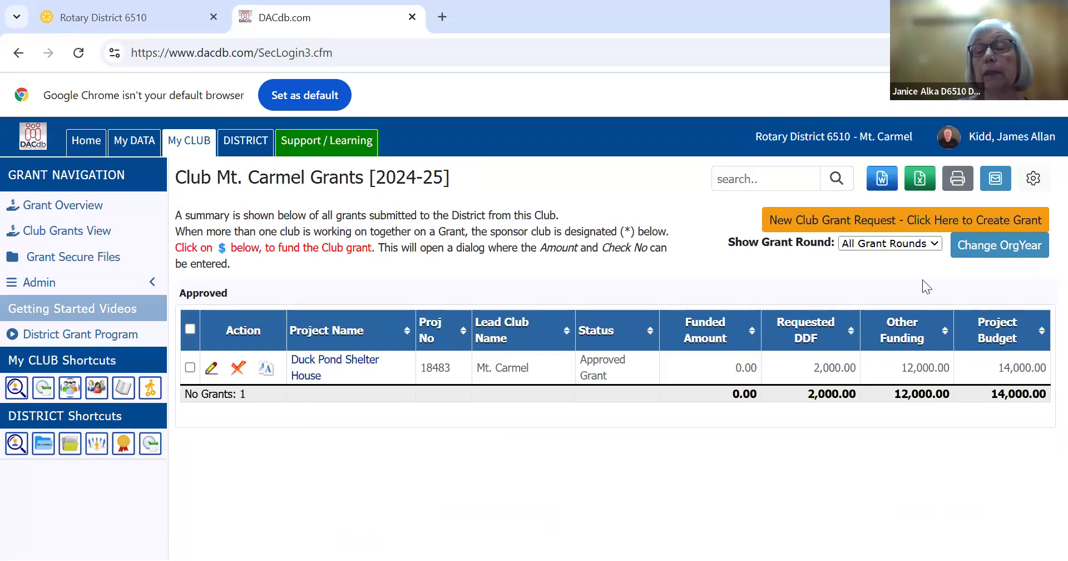
Switch the club grants list to org year 2025-26 and open a blank new club grant request
click(998, 247)
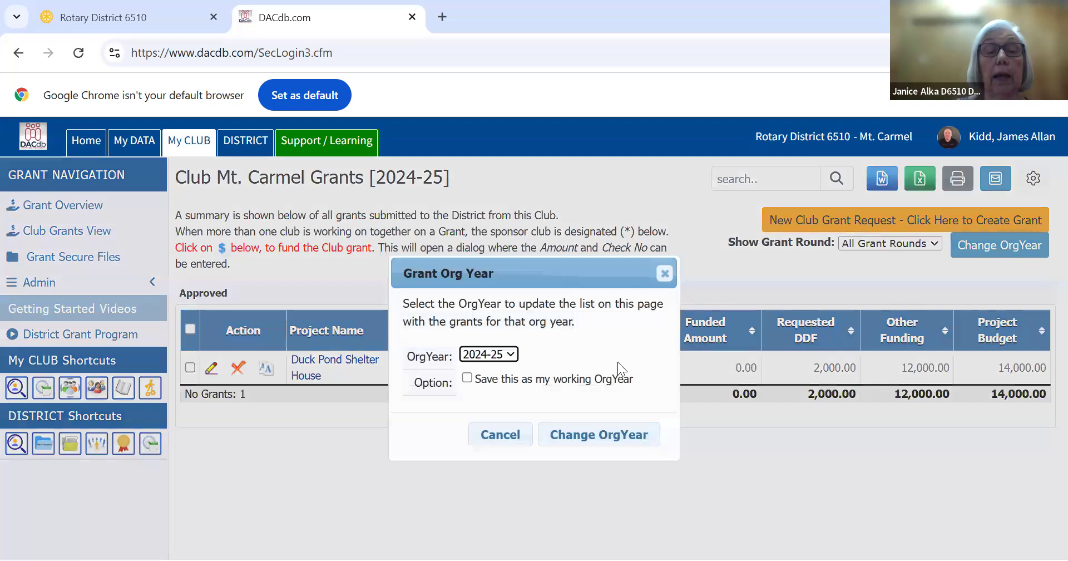
click(510, 354)
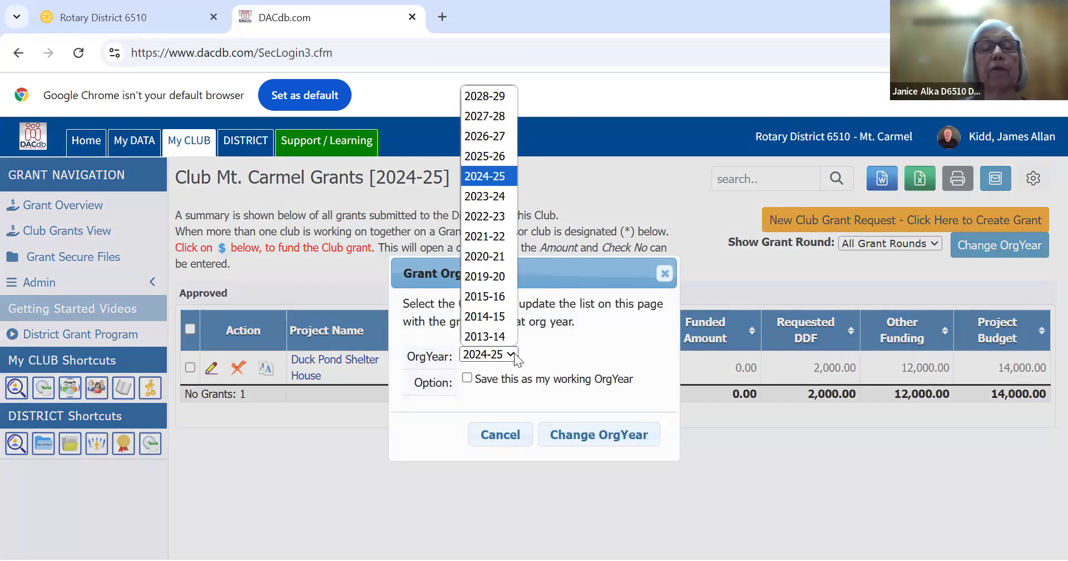
click(477, 159)
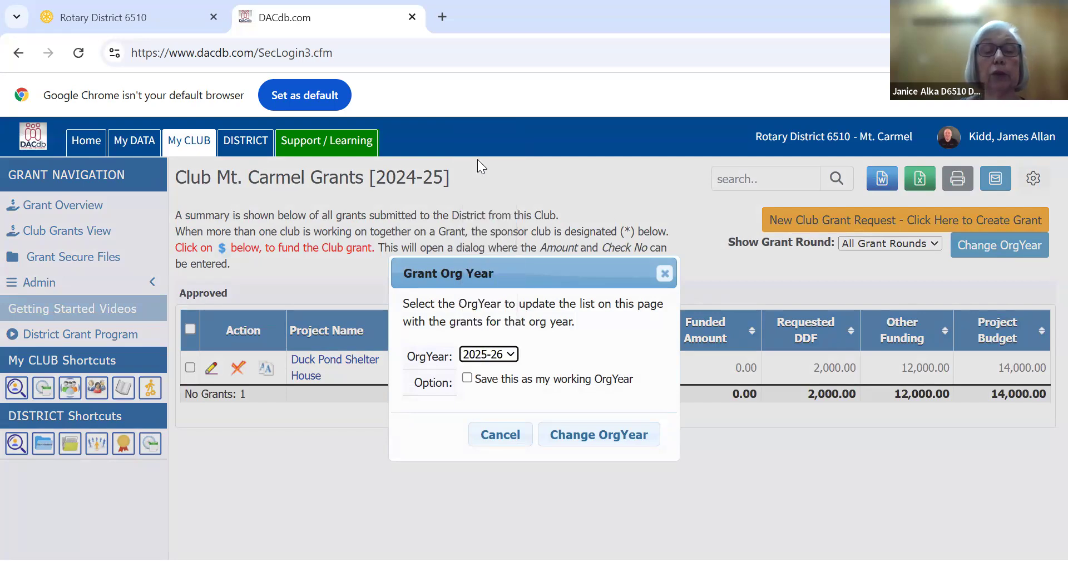
click(618, 440)
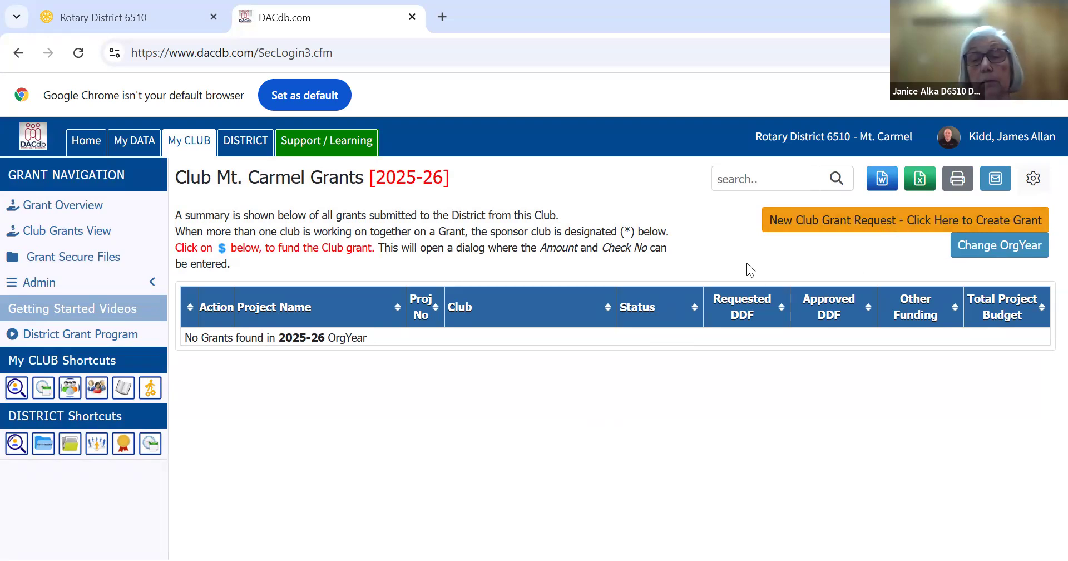
click(829, 222)
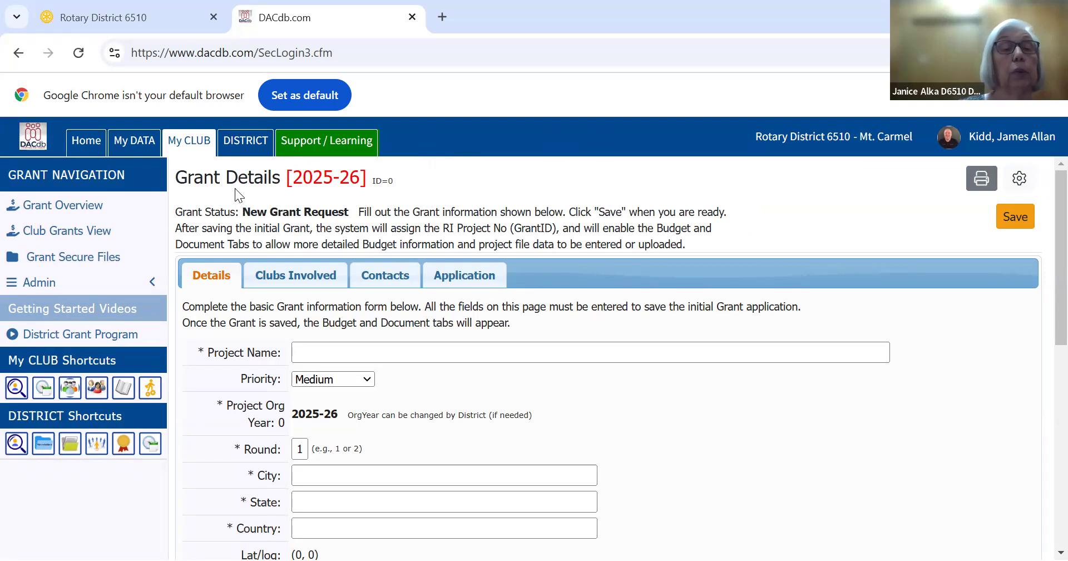
Open the DistrictGrantCertification25-26 folder under DISTRICT GRANT MATERIALS in the district's public files
click(245, 149)
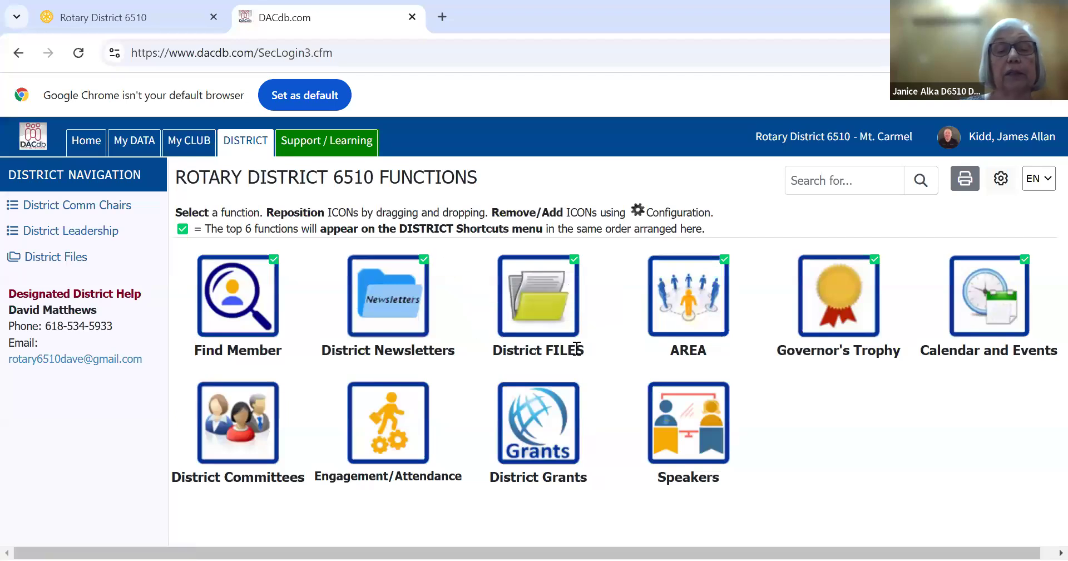
click(535, 295)
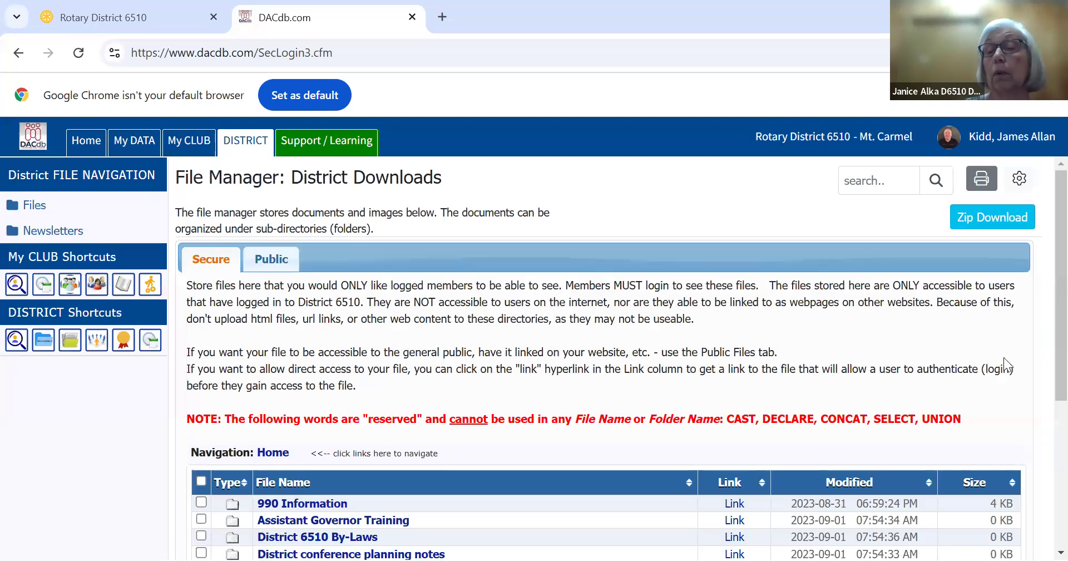
click(277, 257)
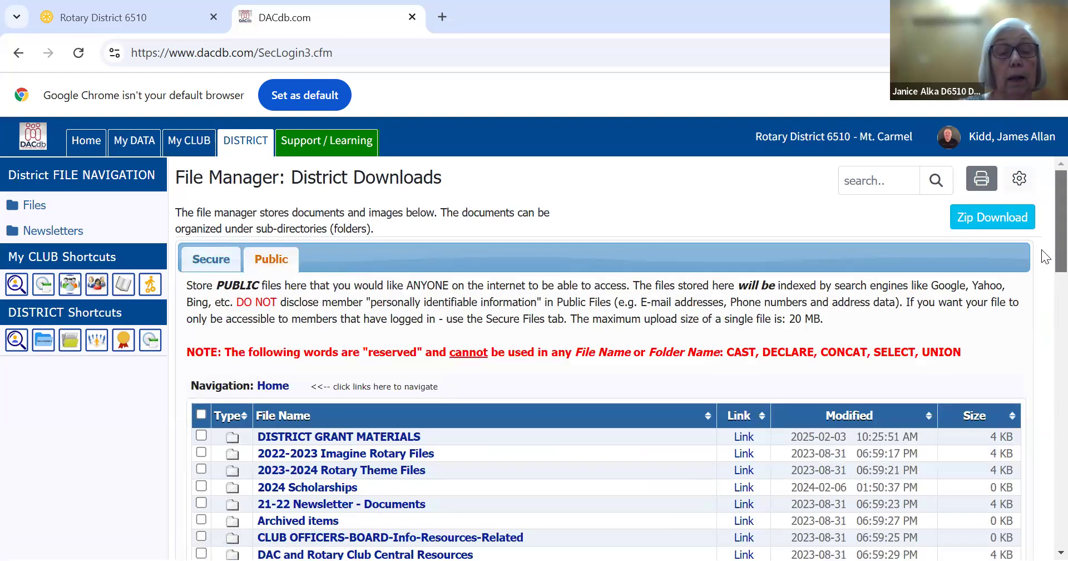
scroll(1045, 273, down, 2)
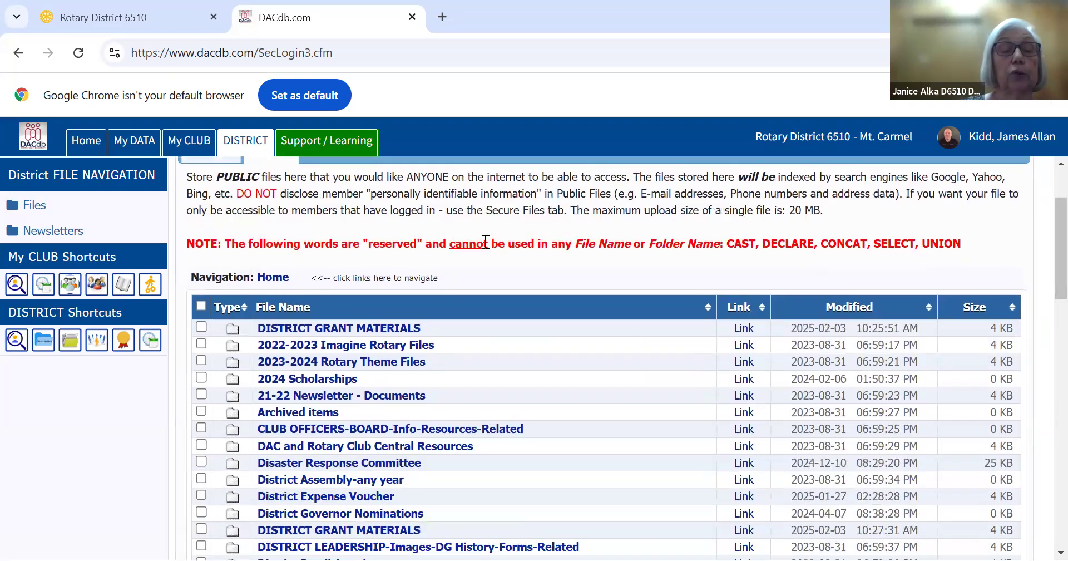
click(307, 328)
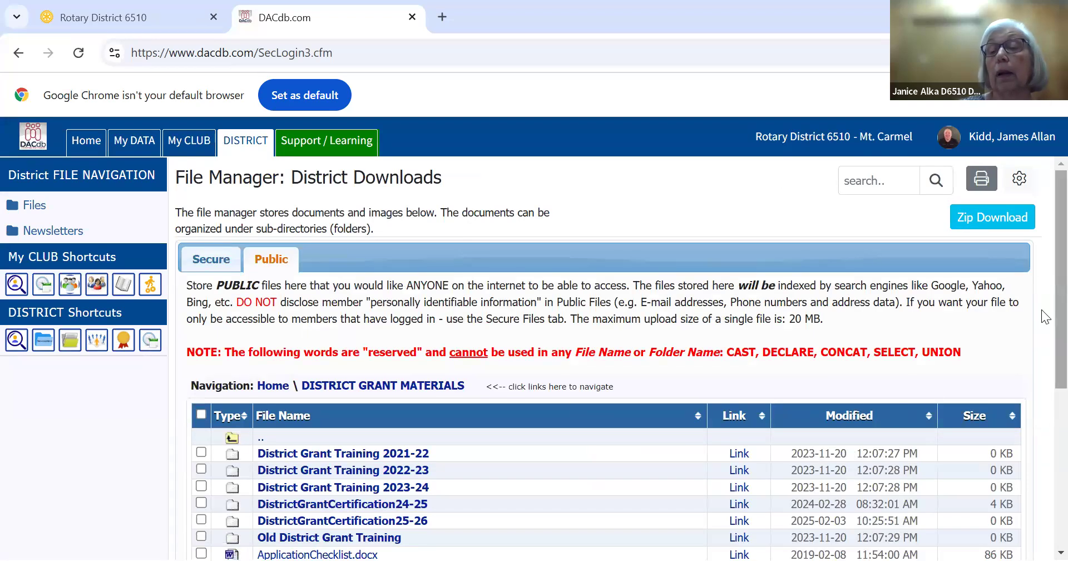
scroll(1041, 310, down, 2)
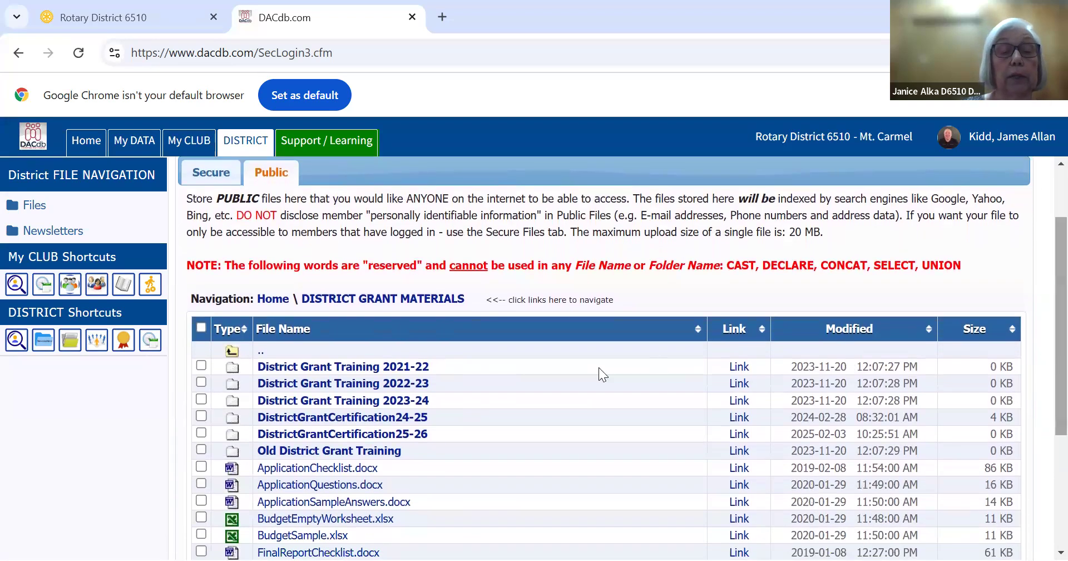
click(405, 443)
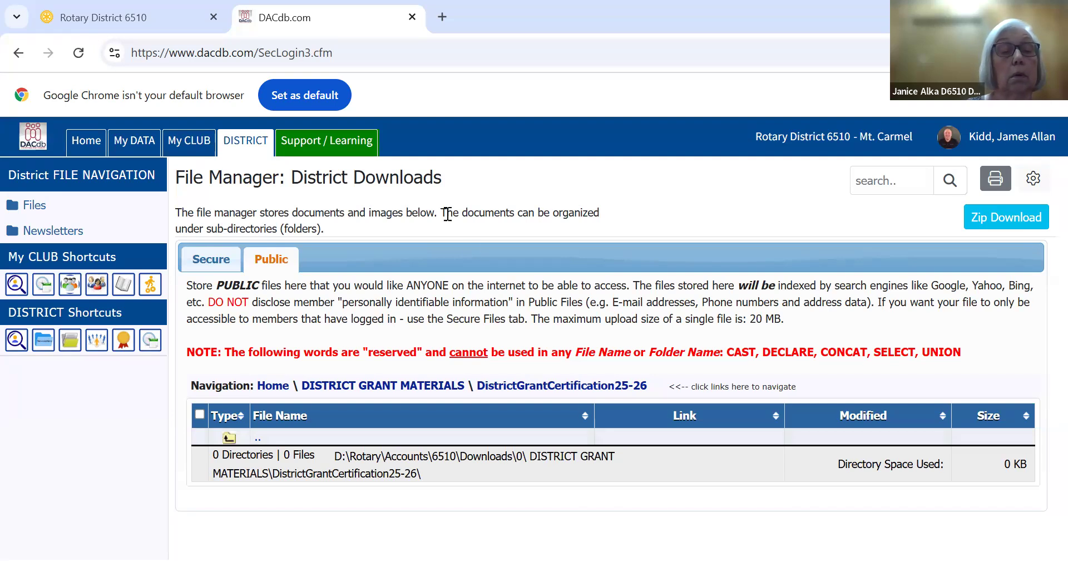
Return to the district's public grant materials and examine the files in the DistrictGrantCertification24-25 folder
click(193, 272)
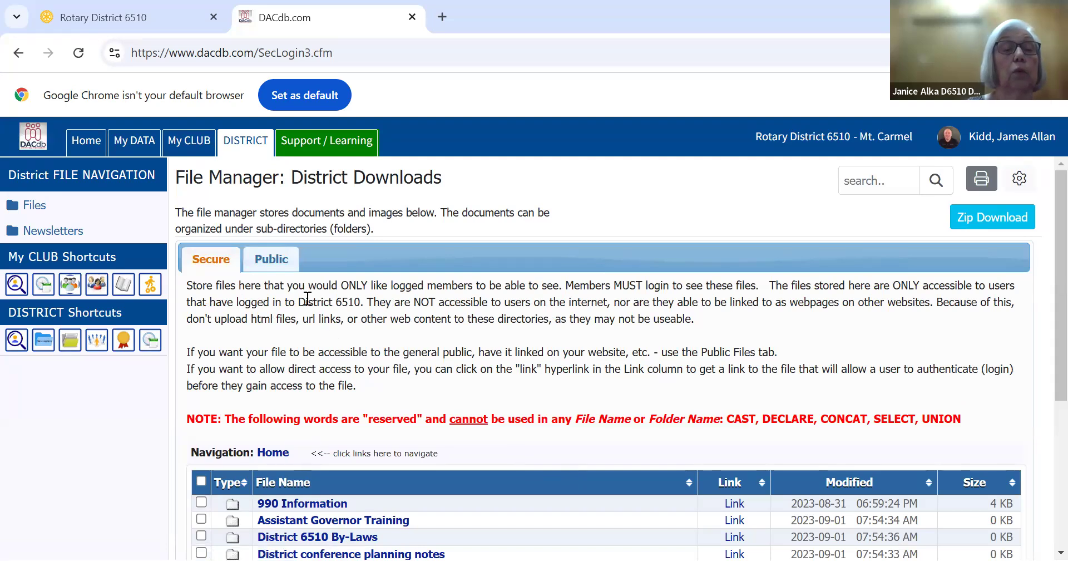
click(275, 260)
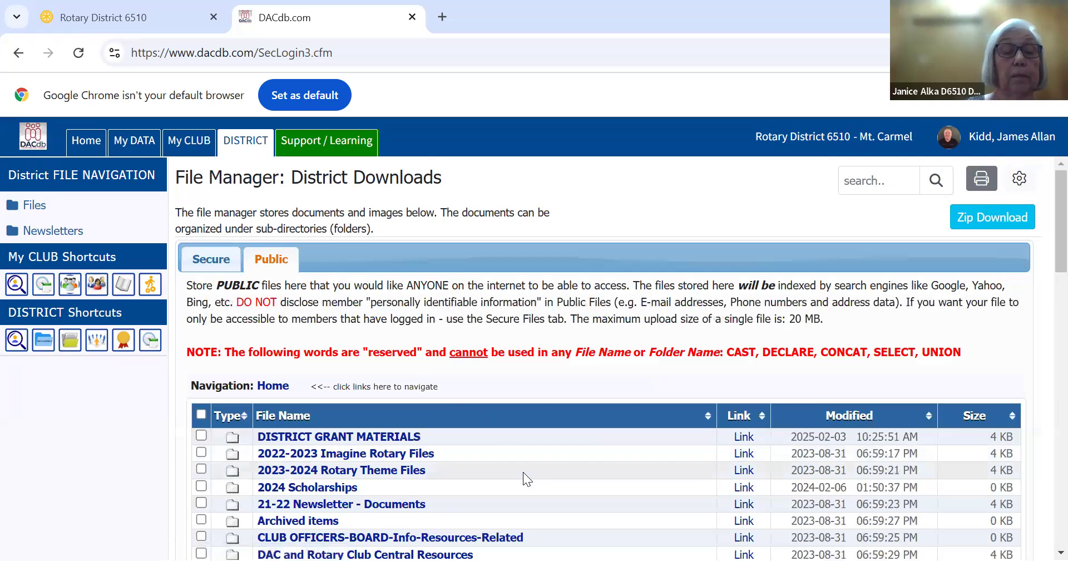
click(382, 439)
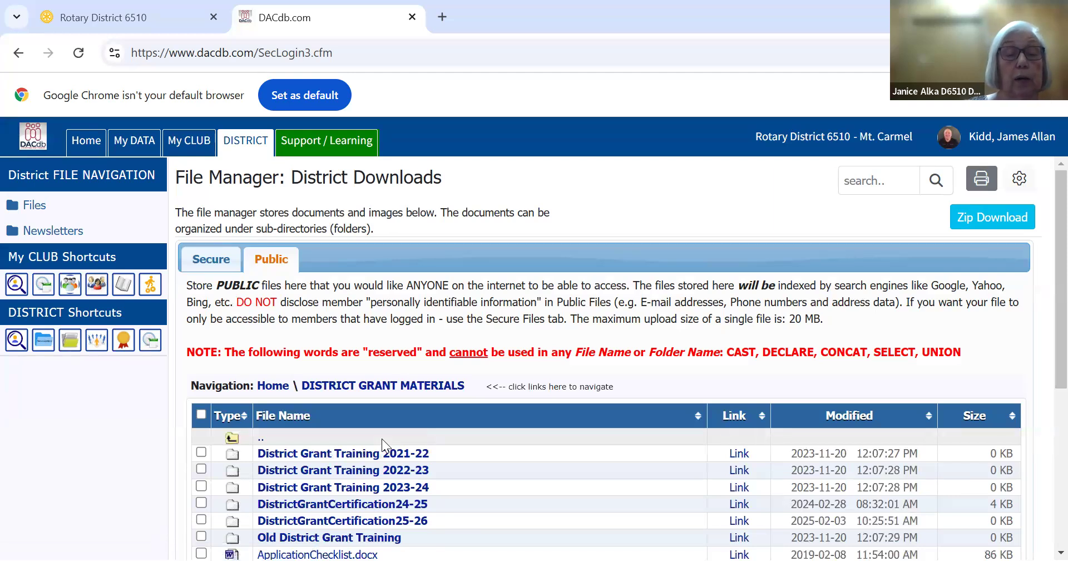
click(369, 511)
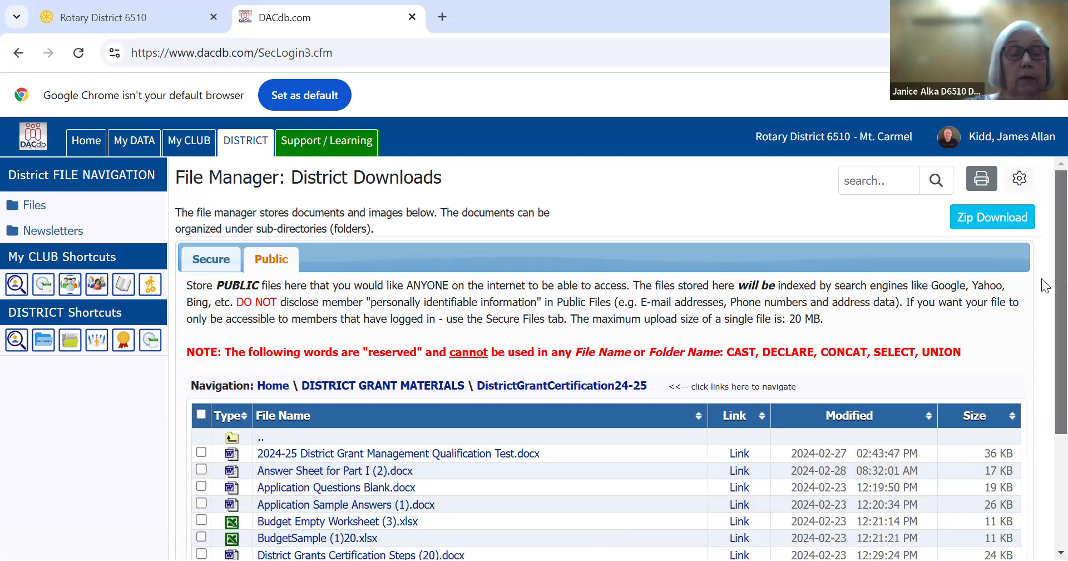
scroll(1044, 301, down, 1)
scroll(1041, 369, down, 1)
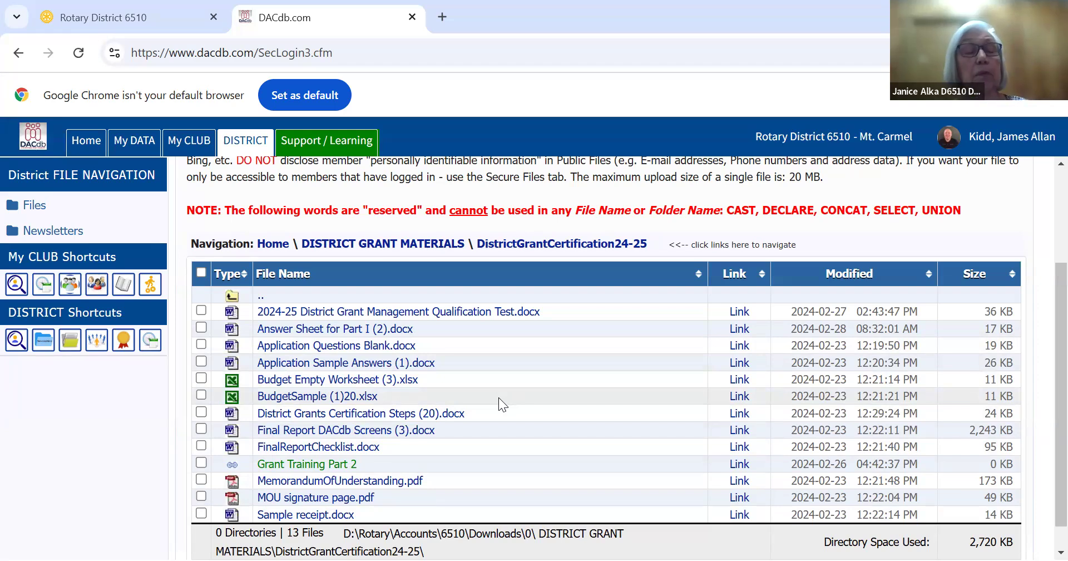
Go back to the club's District Grants Overview and change its org year to 2025-26
click(189, 142)
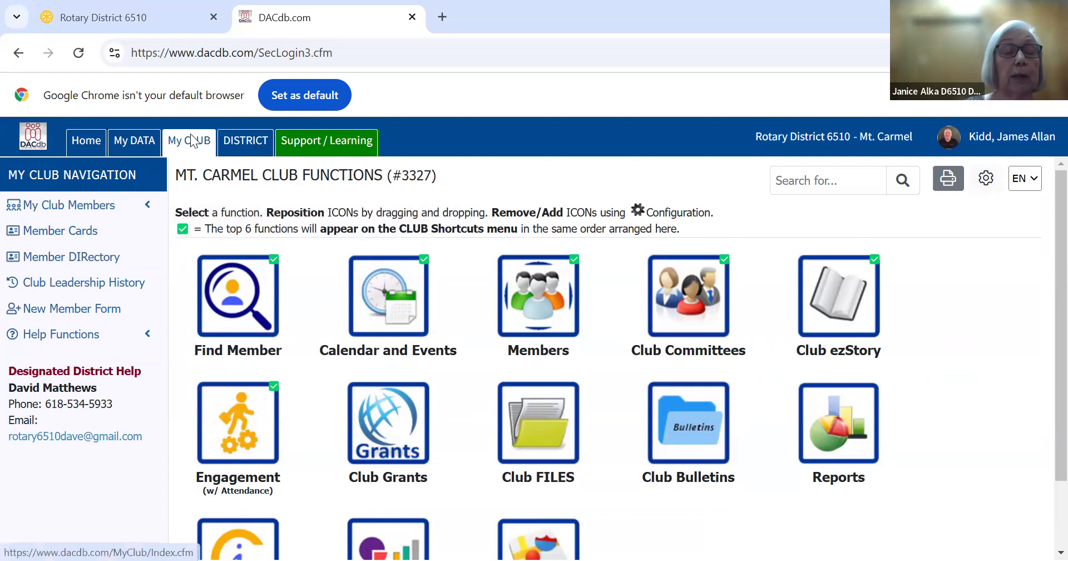
click(398, 423)
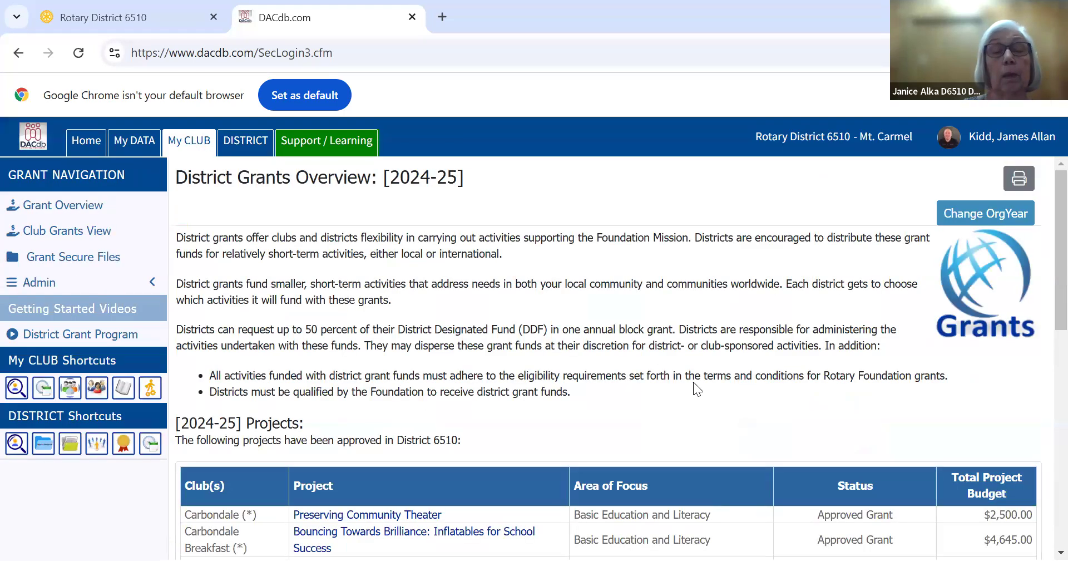
click(964, 213)
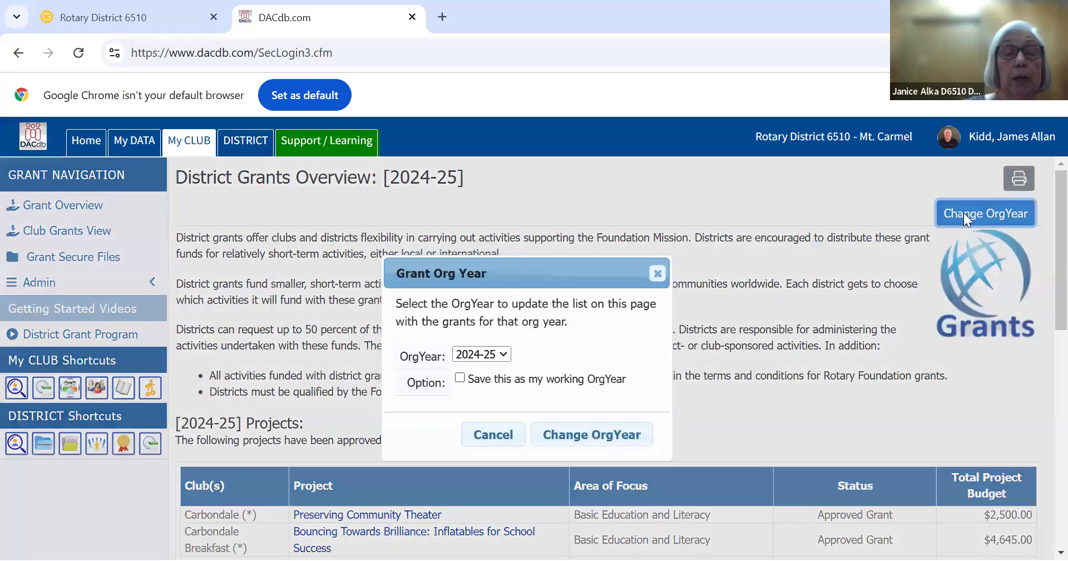
click(505, 354)
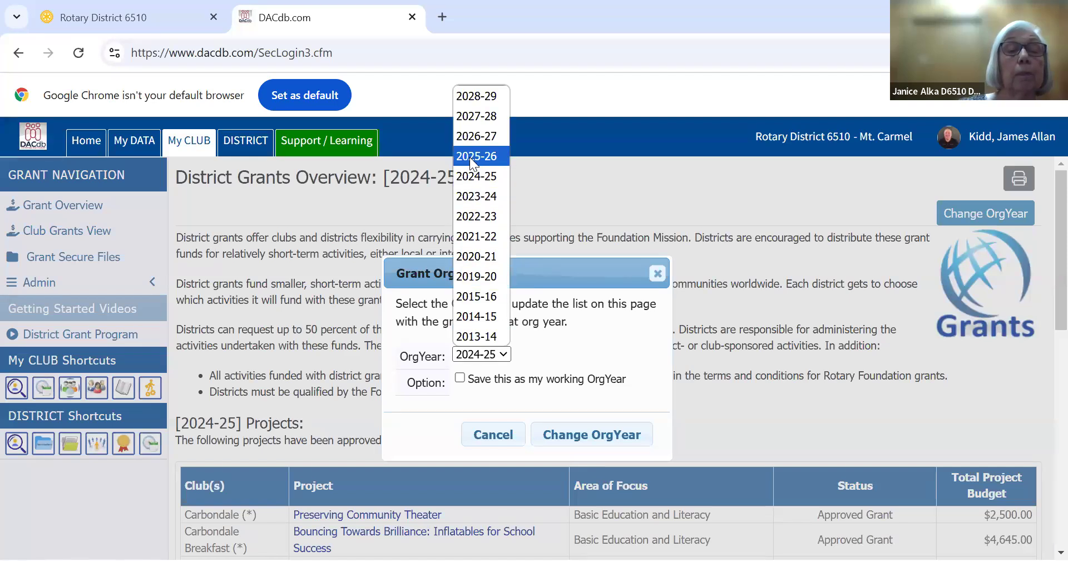
click(470, 157)
click(592, 434)
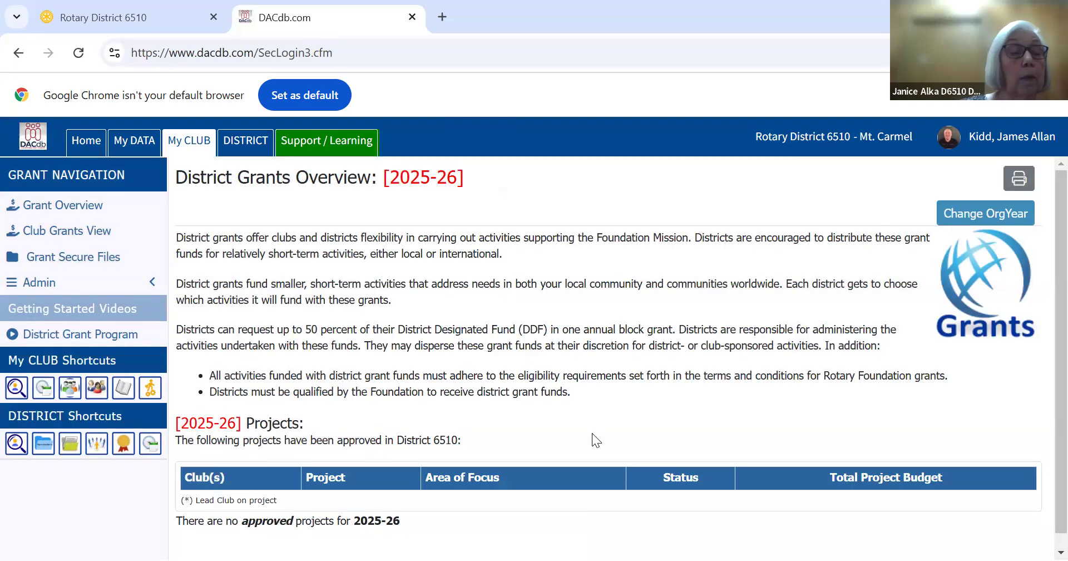
Create a new club grant request from the club grants view and name the project Mt Carmel Test followed by the presenter's surname
click(79, 235)
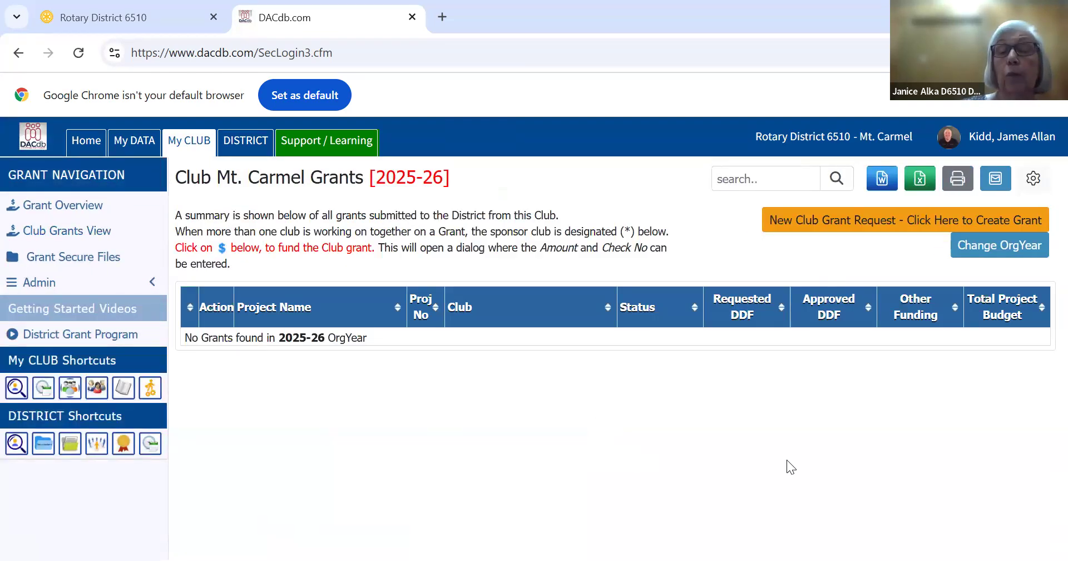
click(821, 220)
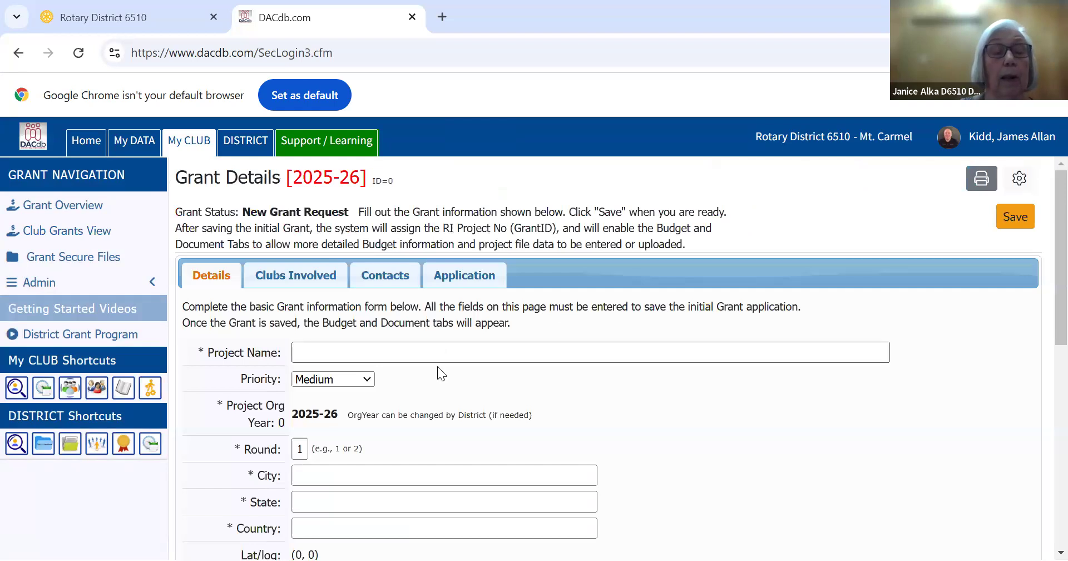
click(408, 352)
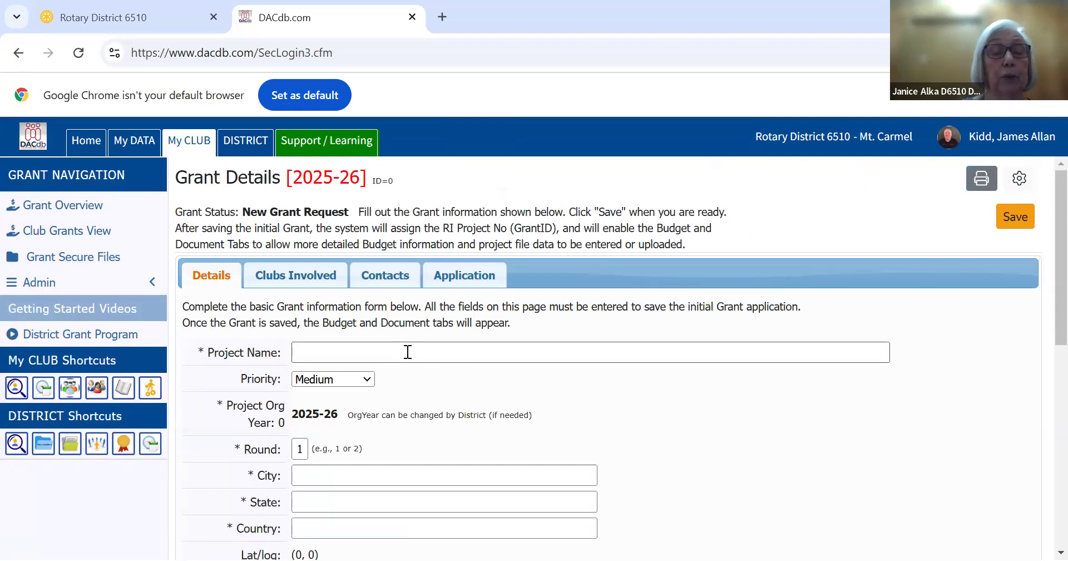
click(408, 352)
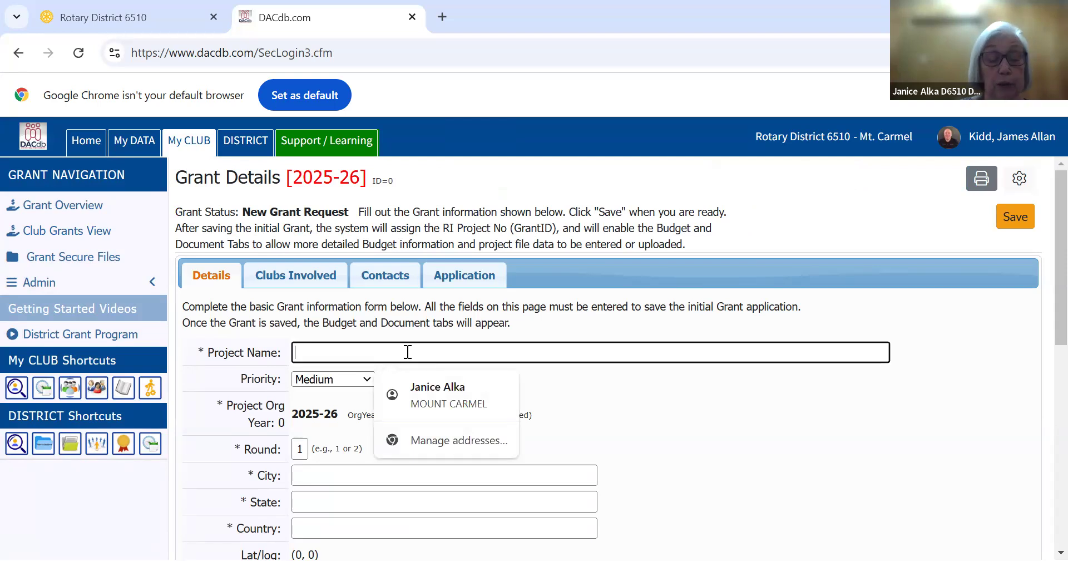
text(Mt)
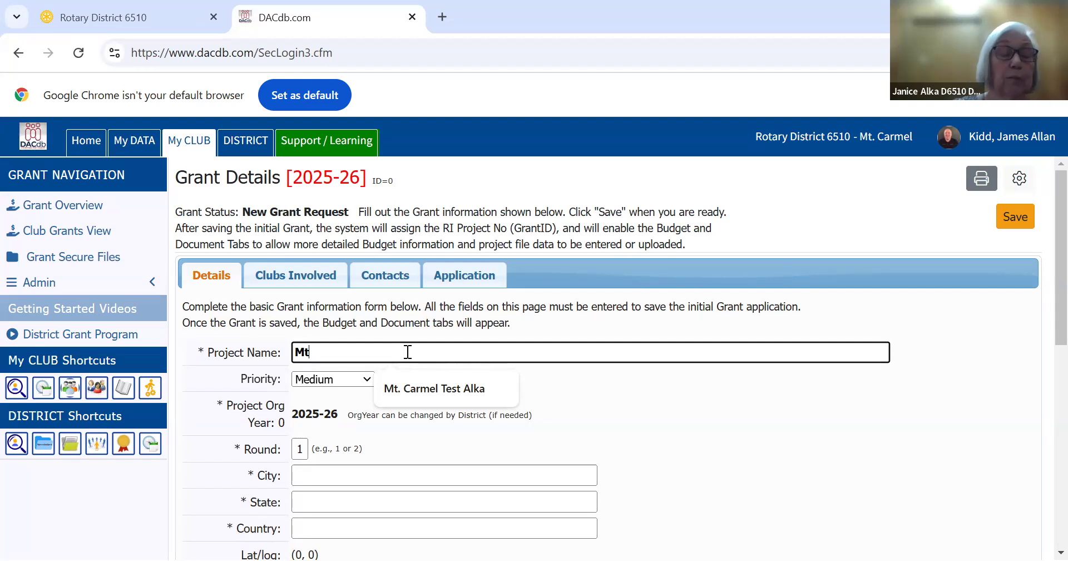
text(CAR)
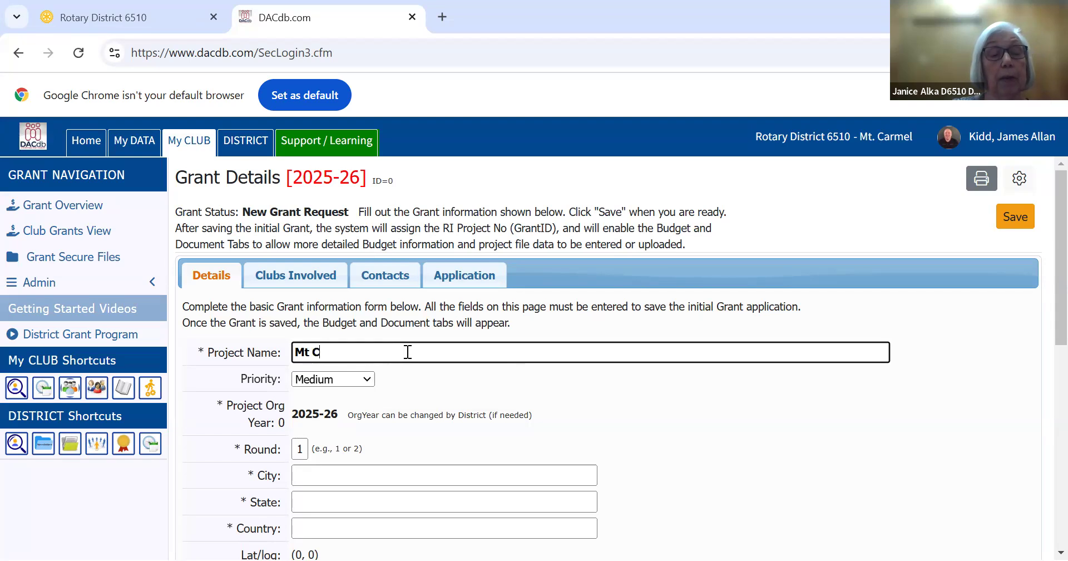
key(BackSpace)
key(BackSpace)
text(areml)
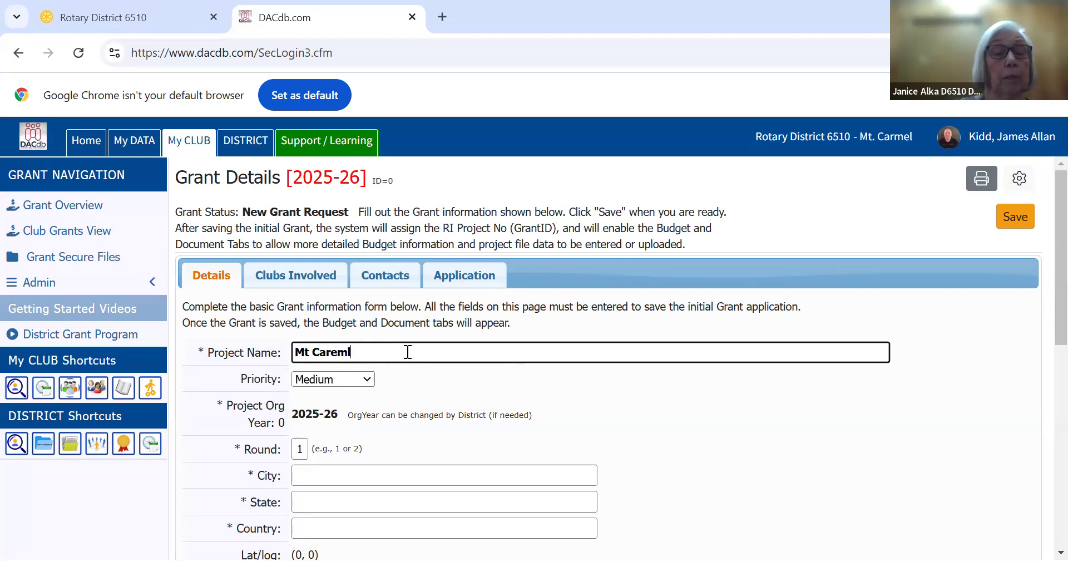
key(BackSpace)
key(BackSpace)
key(BackSpace)
text(mel Test)
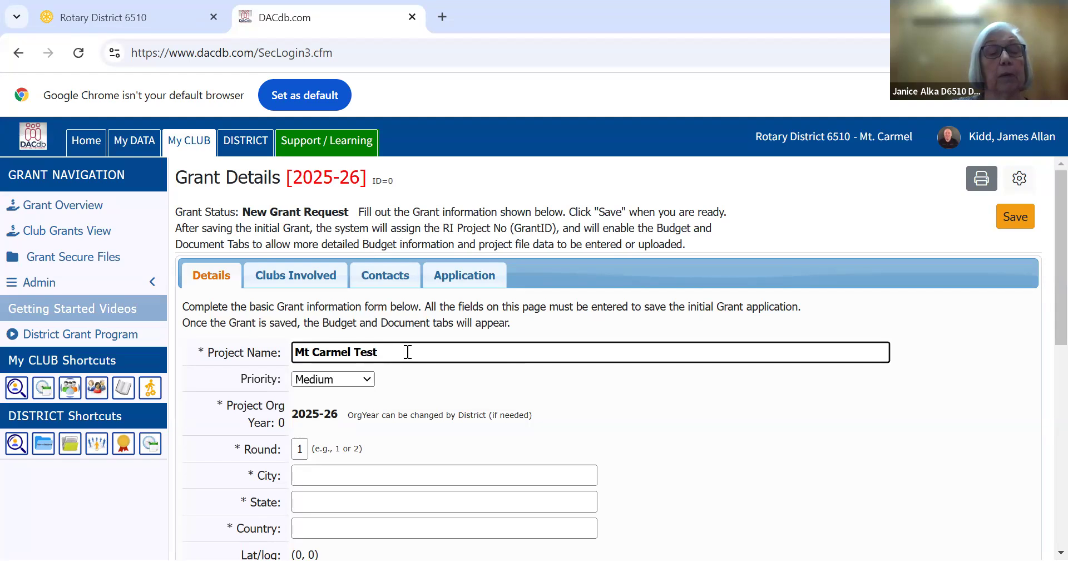
text( A)
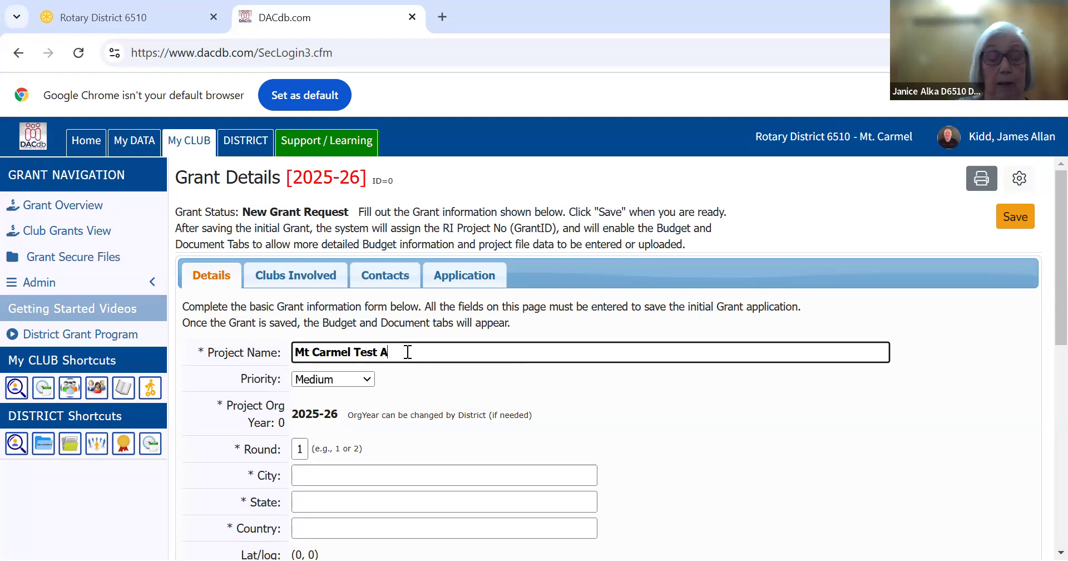
text(lka)
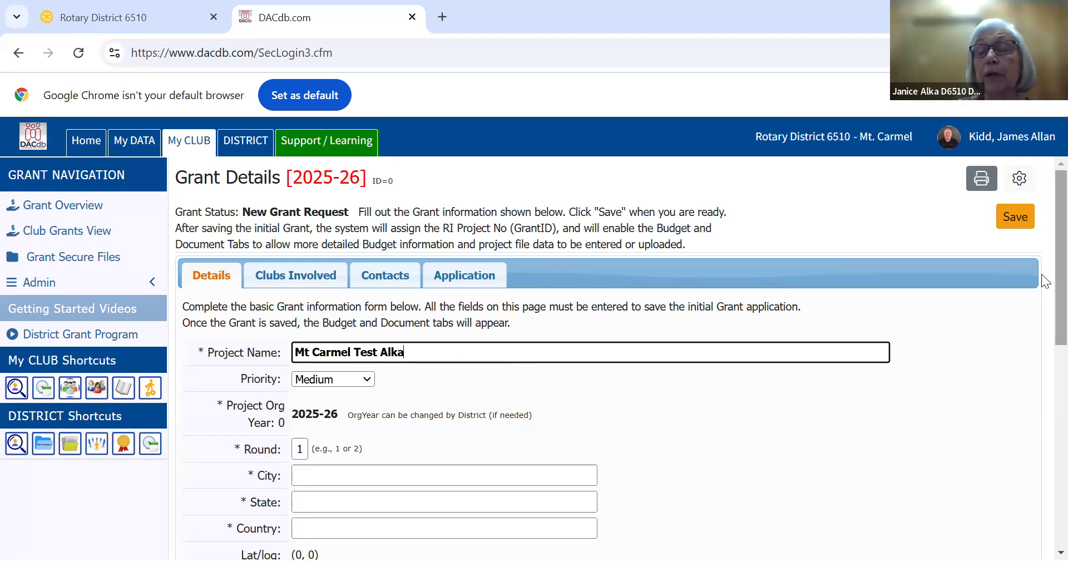
Fill in the project location with city MOUNT CARMEL, state IL and country United States
scroll(1042, 318, down, 2)
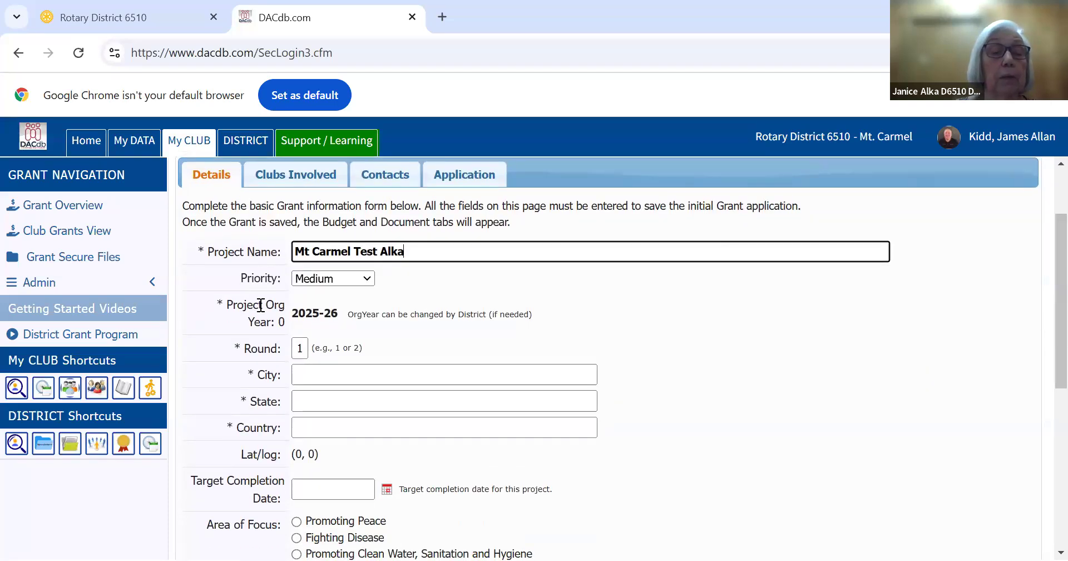
click(328, 378)
click(423, 411)
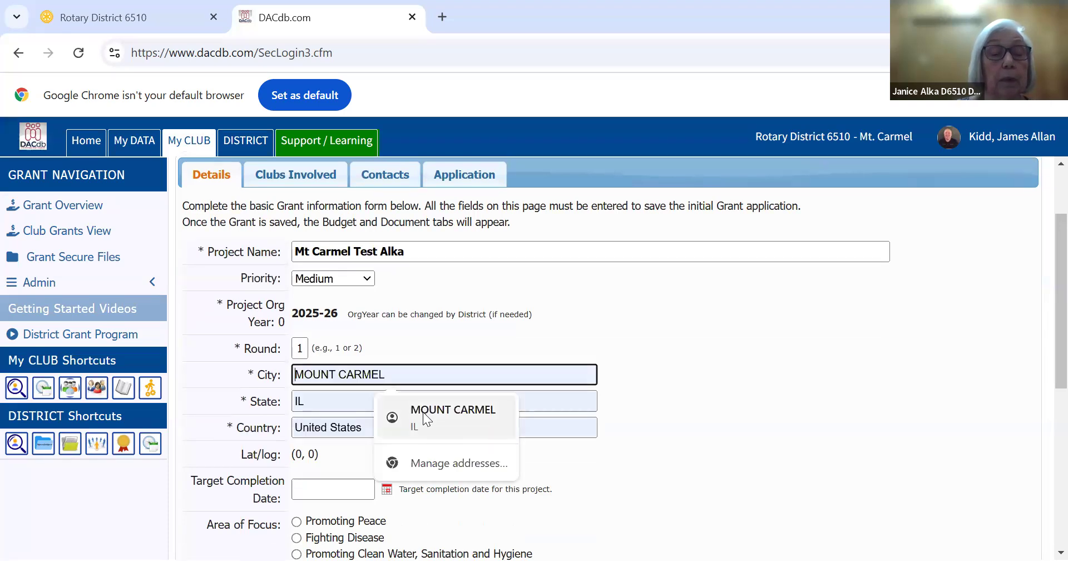
click(423, 412)
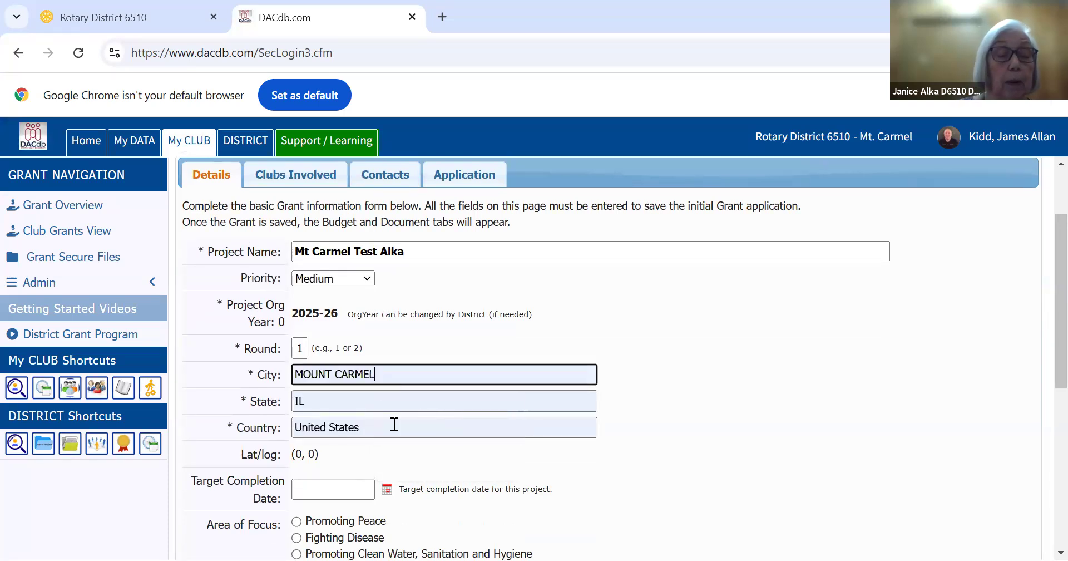
Set the target completion date to 02/05/2026 and choose Supporting Education as the area of focus
click(328, 490)
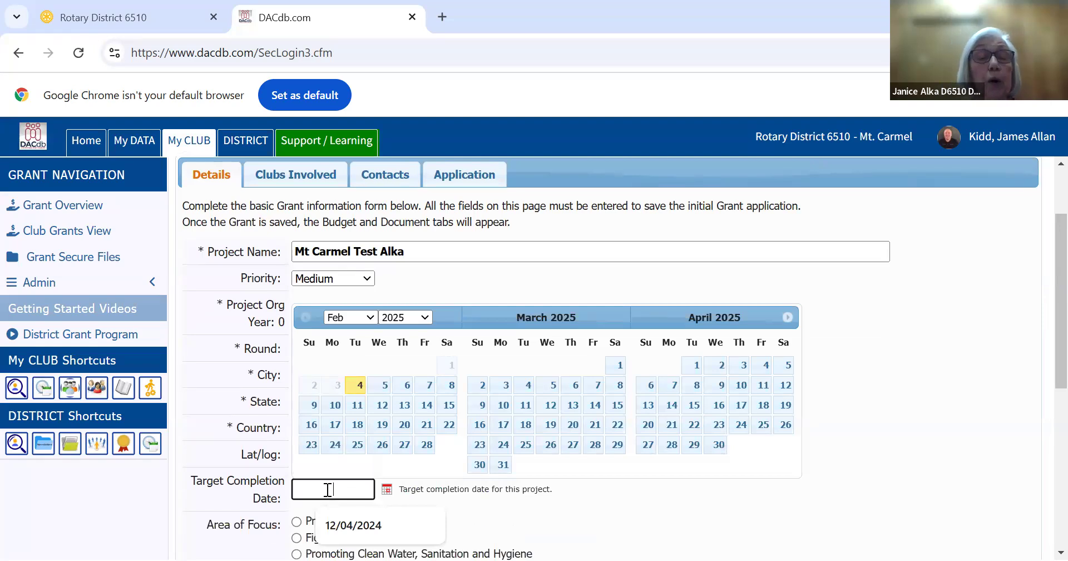
click(427, 316)
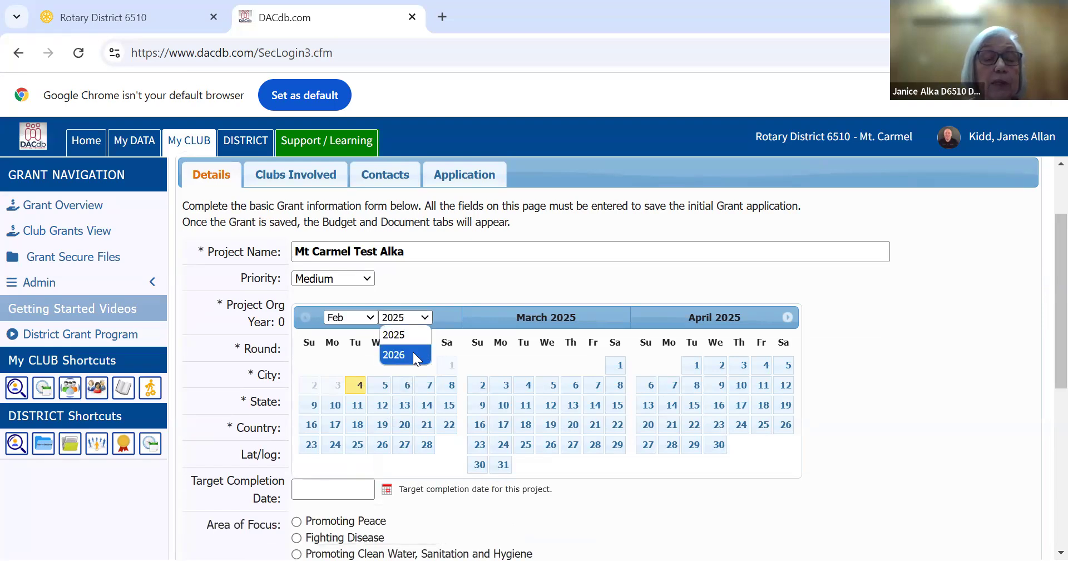
click(416, 355)
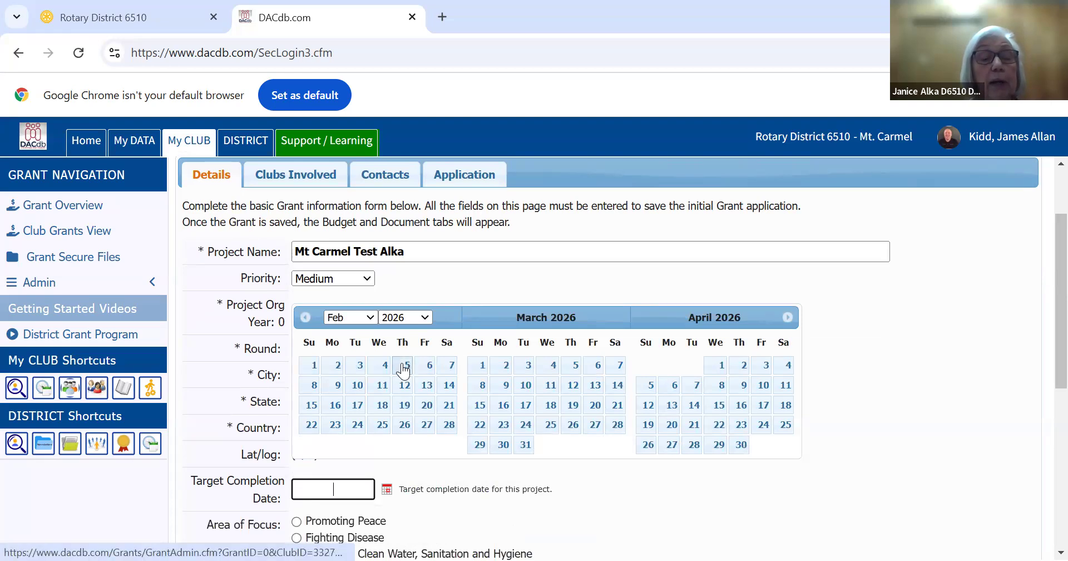
click(404, 369)
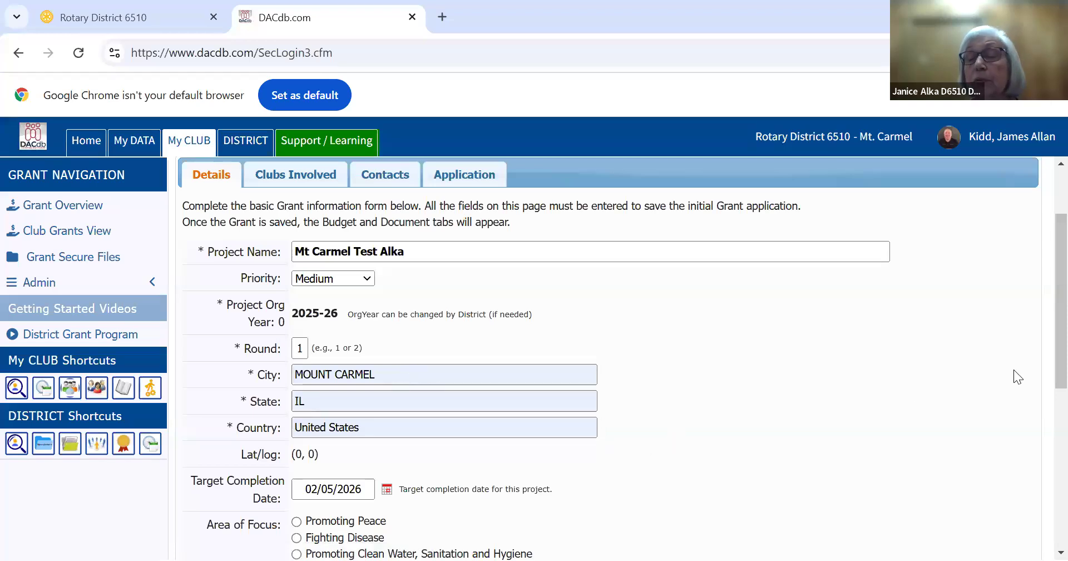
scroll(1042, 338, down, 3)
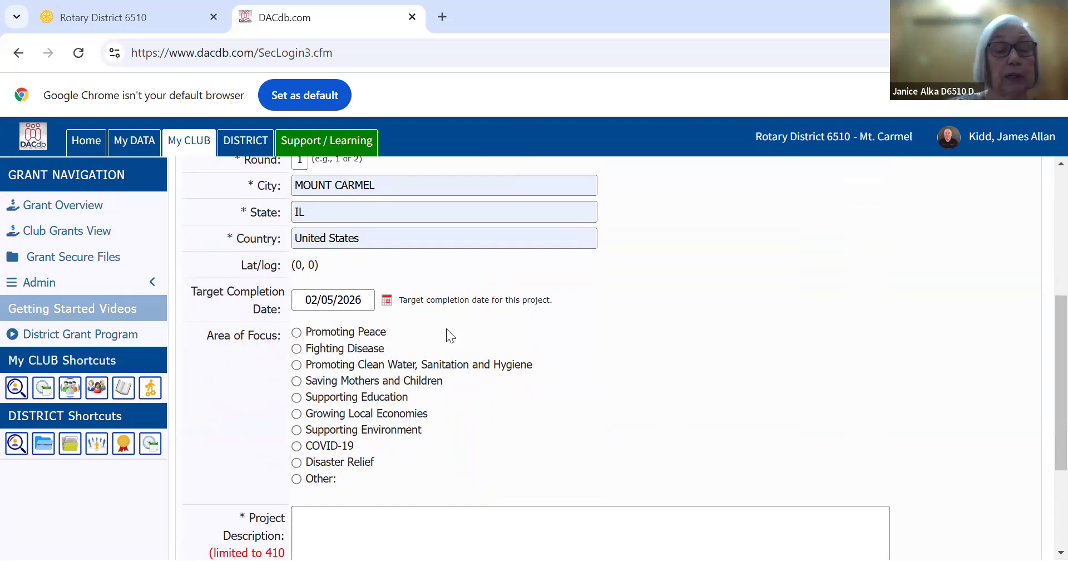
click(296, 398)
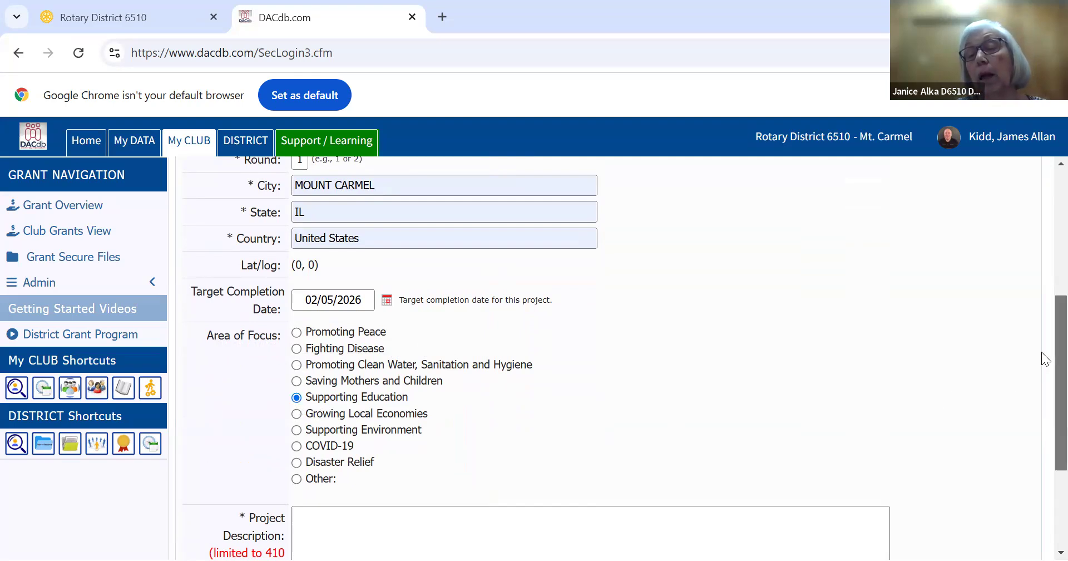
Paste the copied text about the Funville Rotary club's project as the project description and save the new grant
scroll(1041, 392, down, 2)
scroll(1042, 412, down, 2)
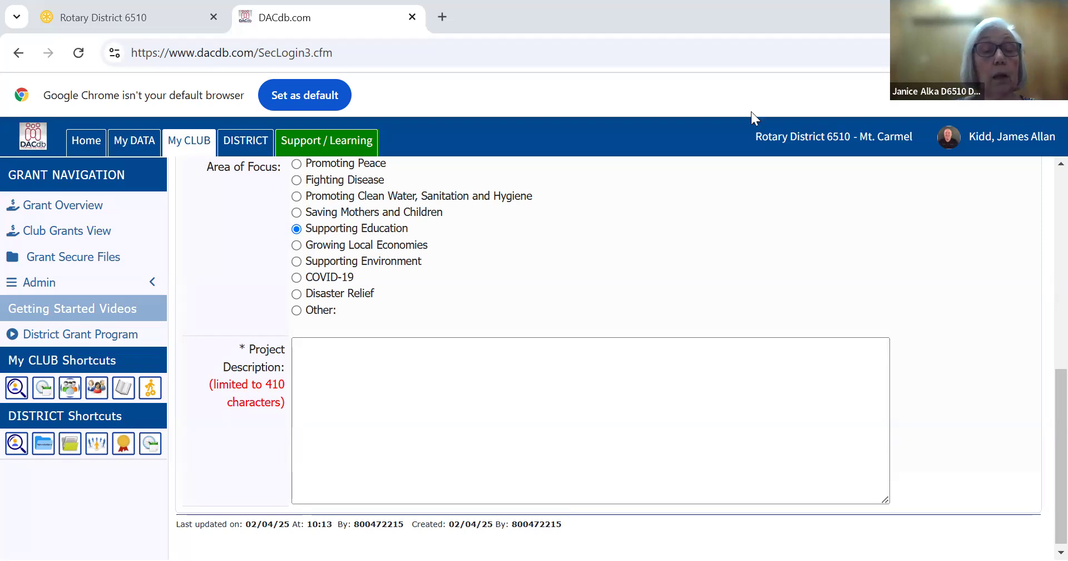
click(340, 373)
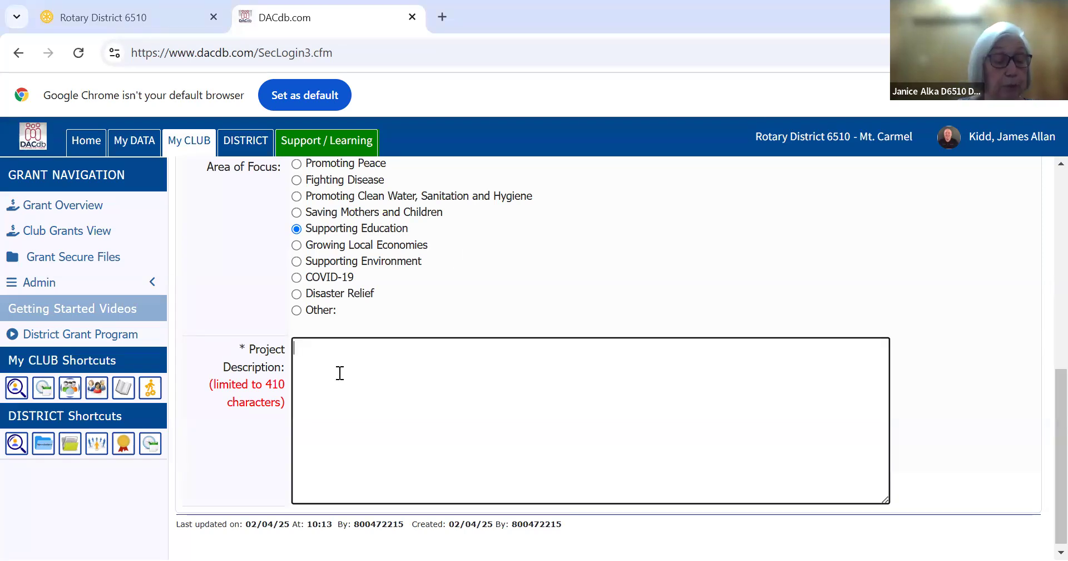
text(The Funville Rotary club plans to do a project.  These answers will be used for copy/paste into Dacdb. We don’t want a long Application.  Keep your answers brief.)
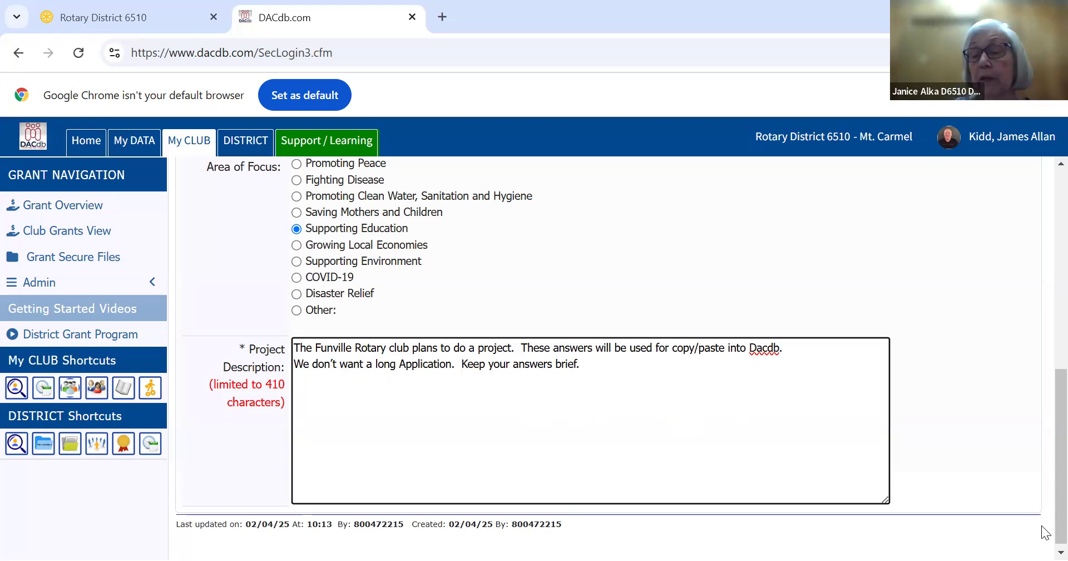
scroll(1045, 540, down, 1)
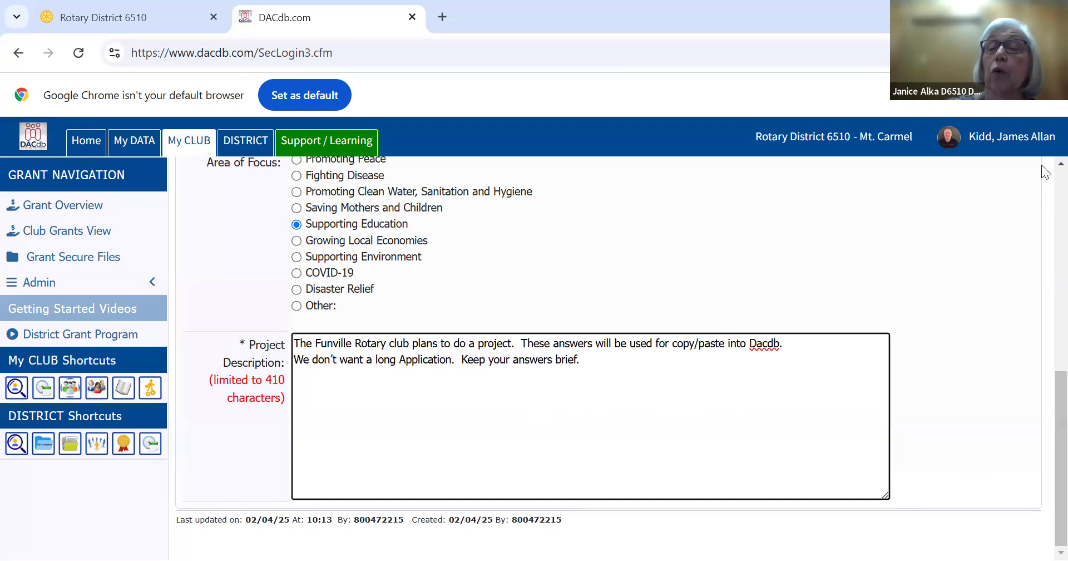
scroll(1046, 171, up, 10)
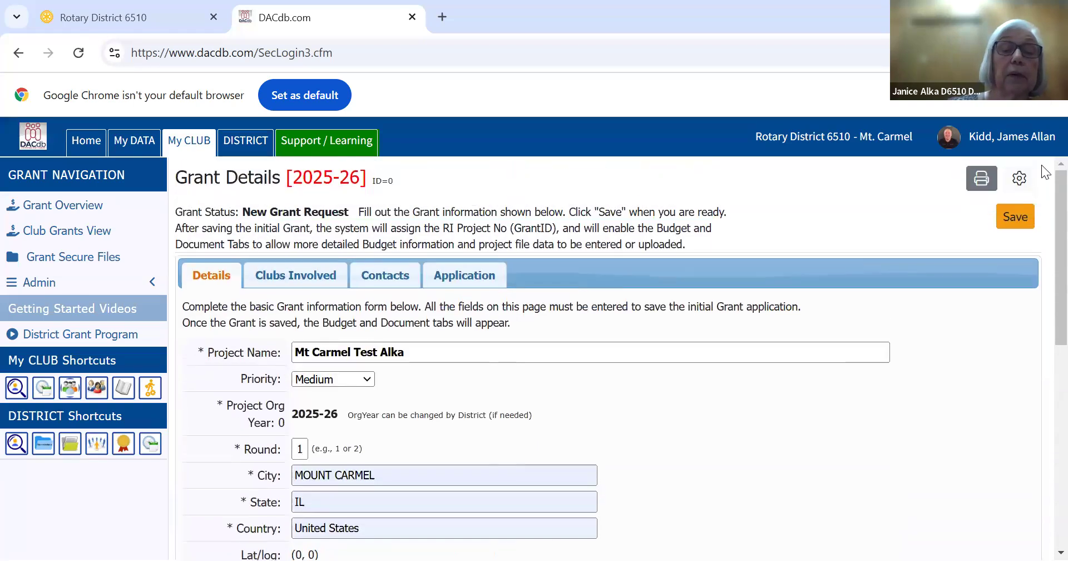
click(1011, 215)
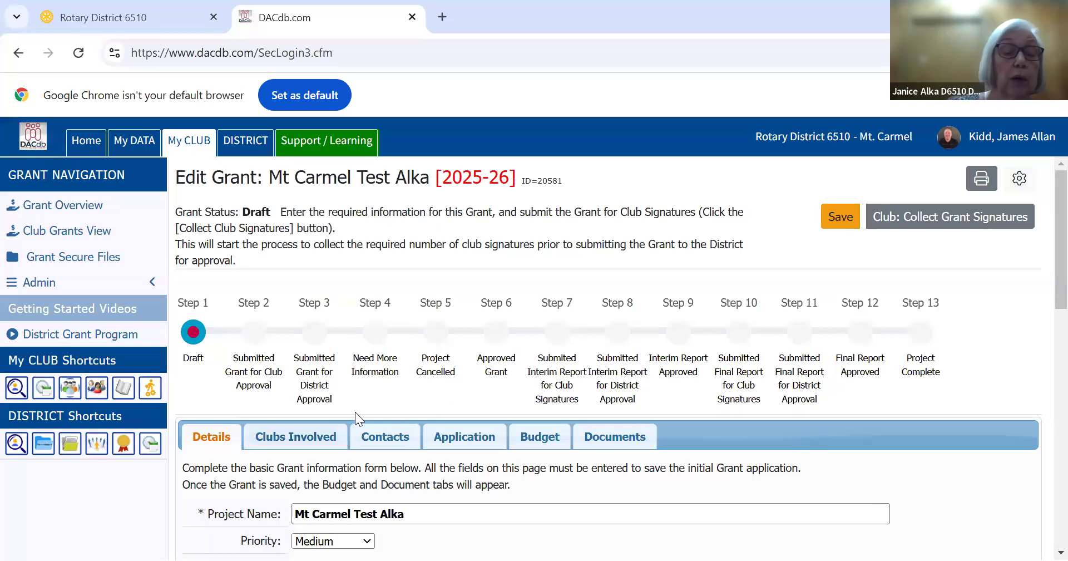
Add Monroe County to the clubs involved in the grant and remove it again
click(290, 434)
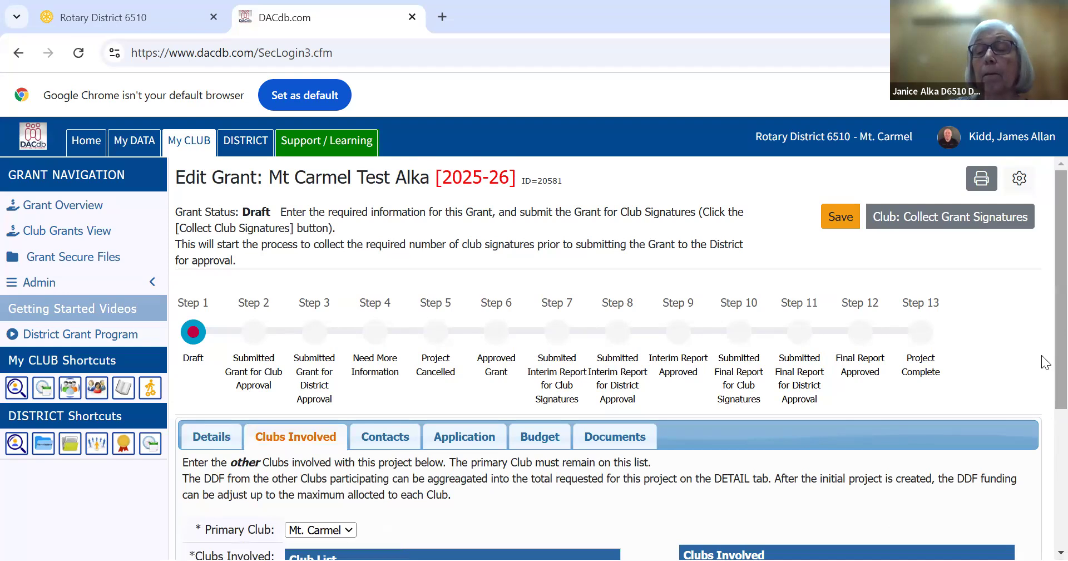
scroll(1044, 407, down, 2)
scroll(1041, 403, down, 5)
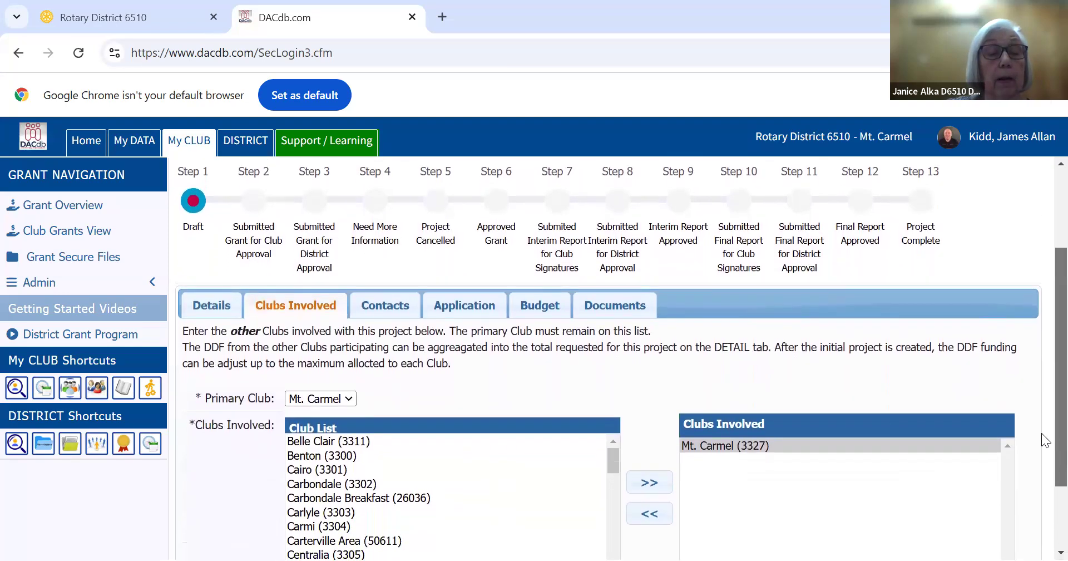
scroll(1041, 478, down, 2)
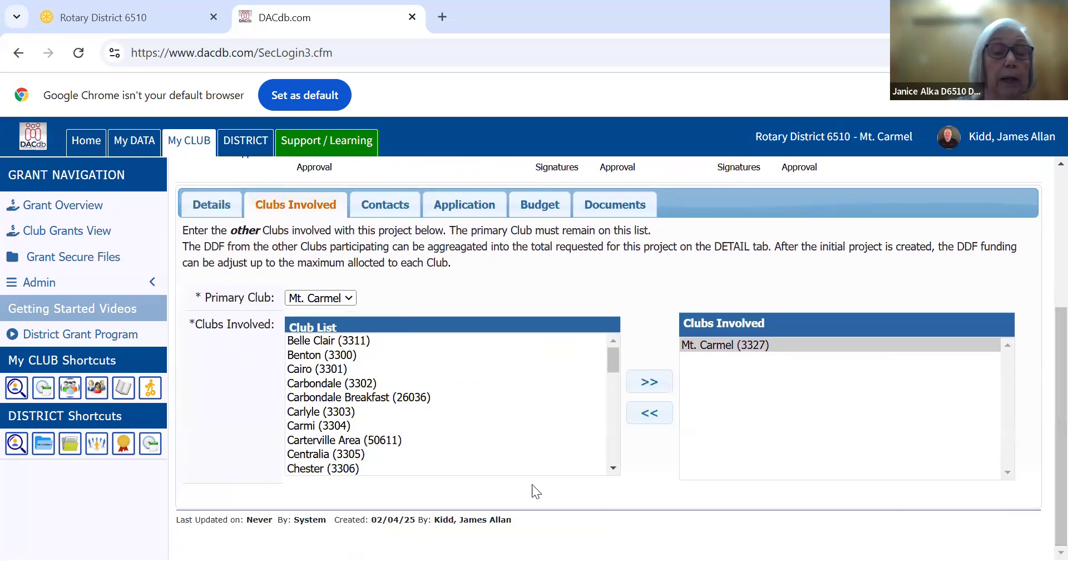
drag(612, 356, 613, 421)
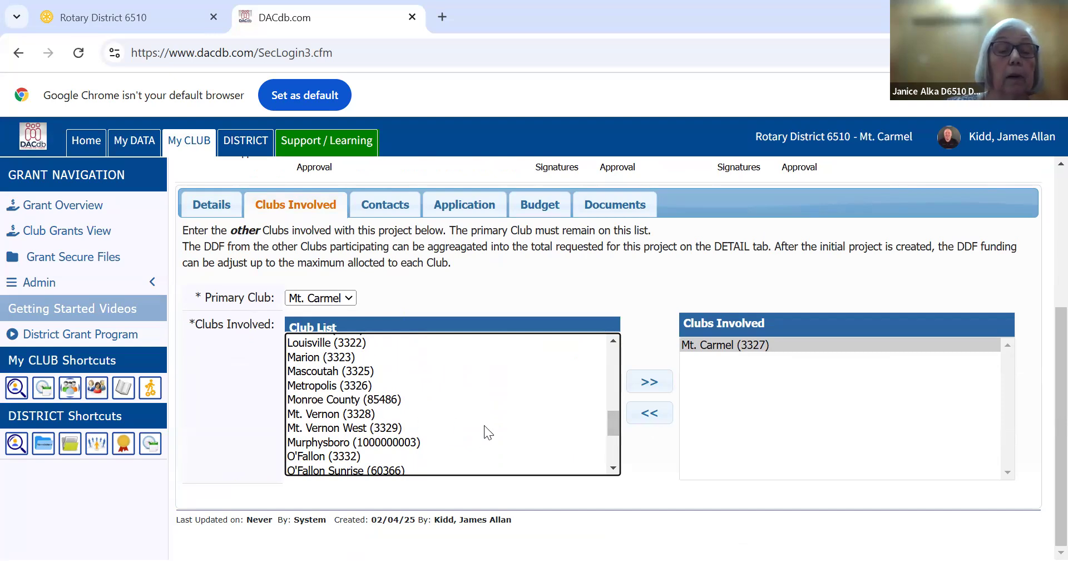
click(311, 398)
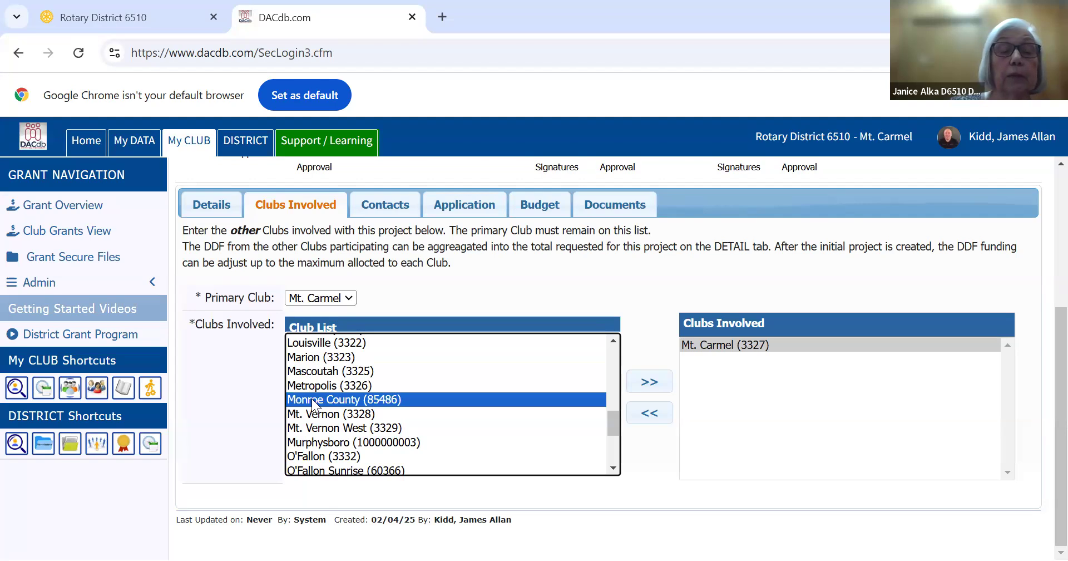
click(660, 384)
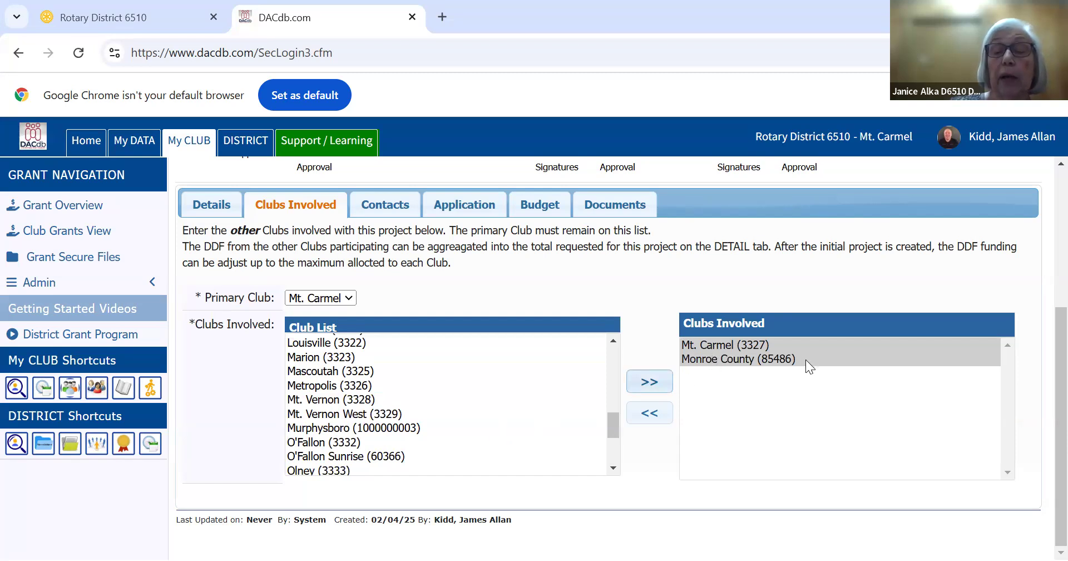
click(729, 360)
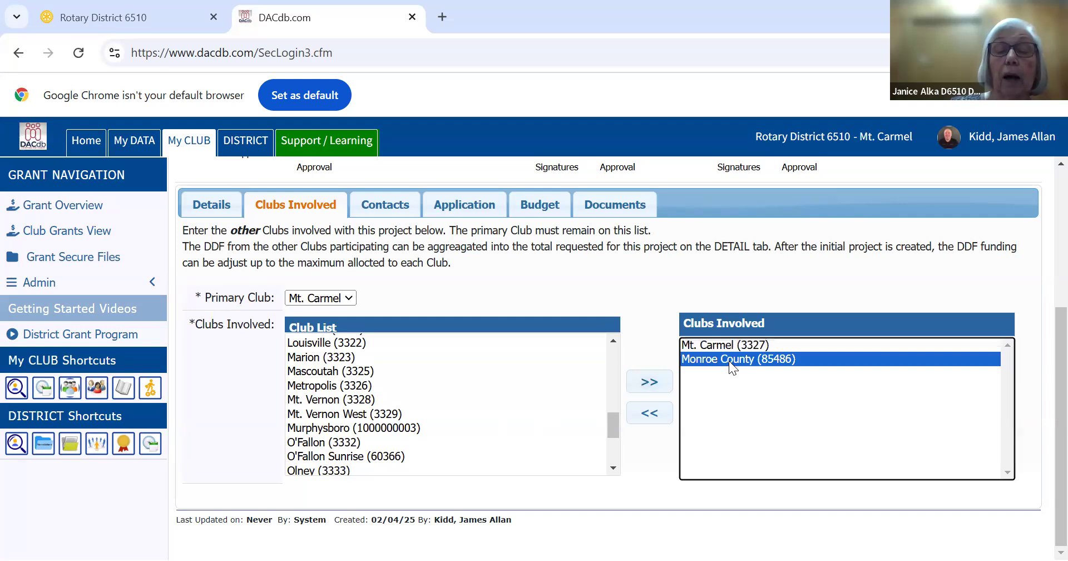
click(642, 416)
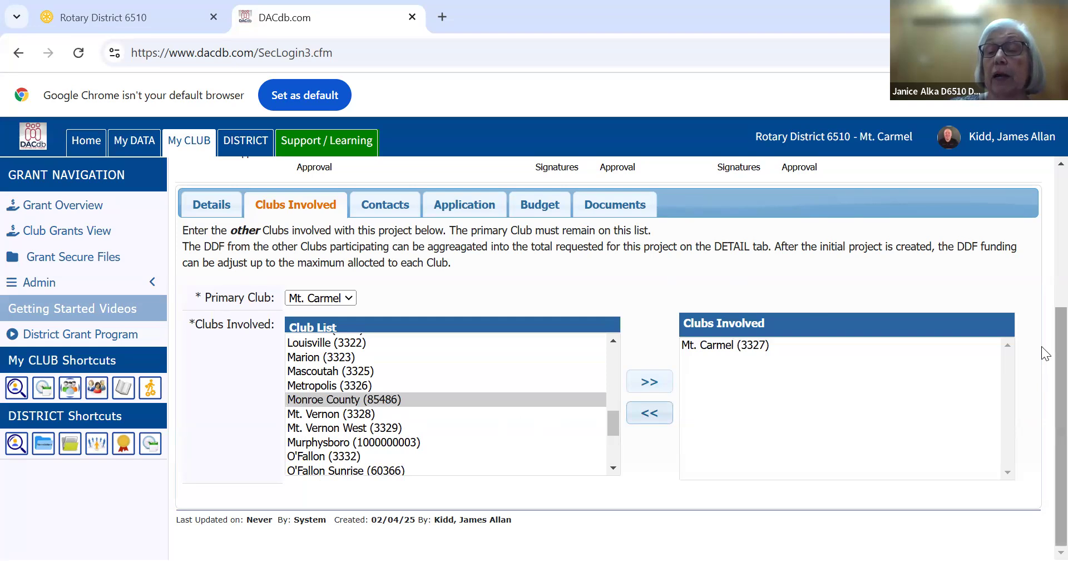
Save the draft grant with Mt. Carmel as the only club involved
scroll(1041, 292, up, 5)
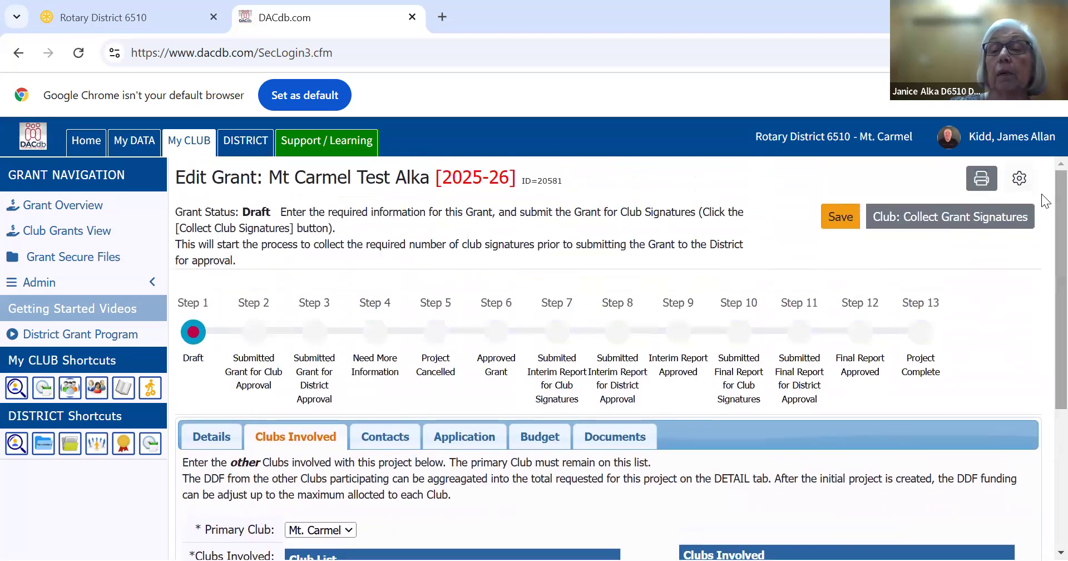
click(840, 219)
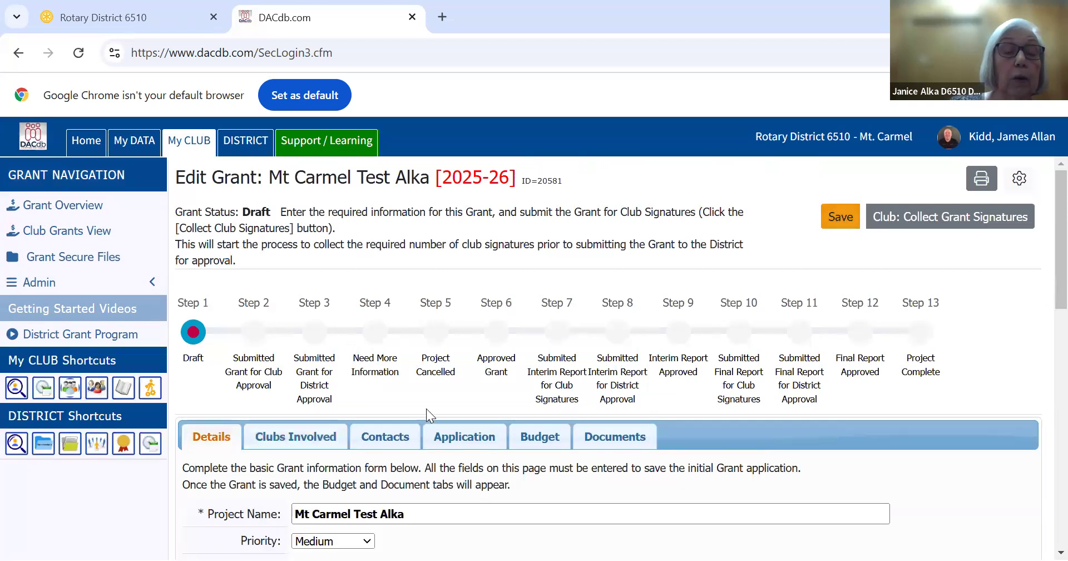
Add two more Mt. Carmel club members to the grant's contact list and save the grant
click(392, 431)
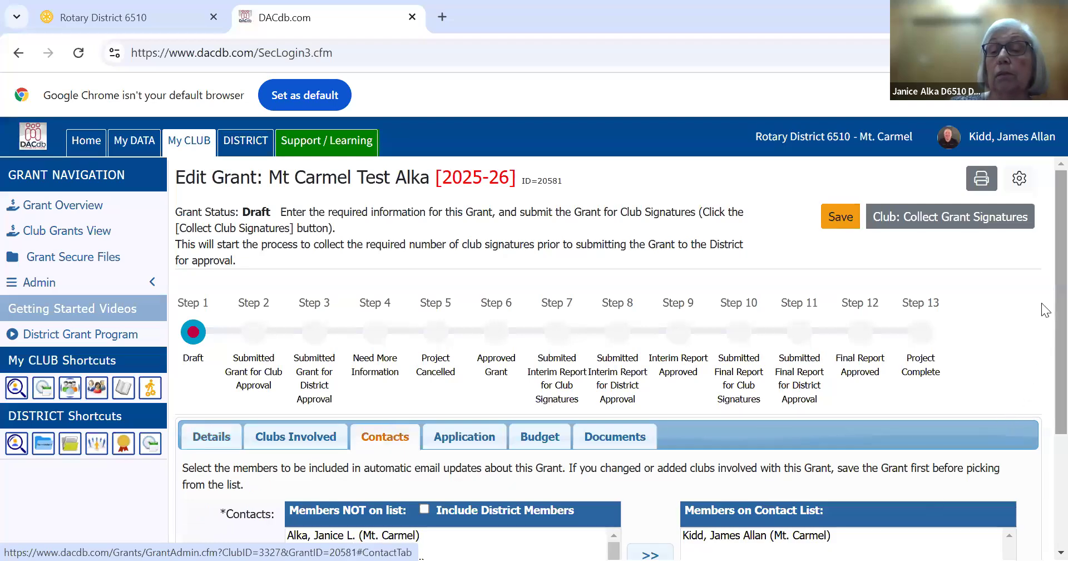
scroll(1045, 313, down, 3)
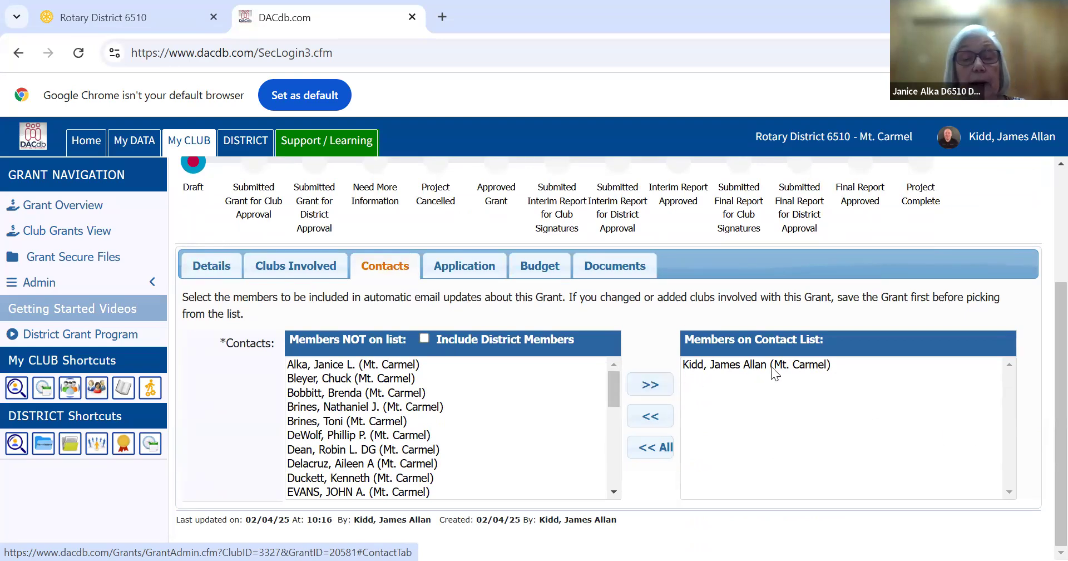
click(305, 365)
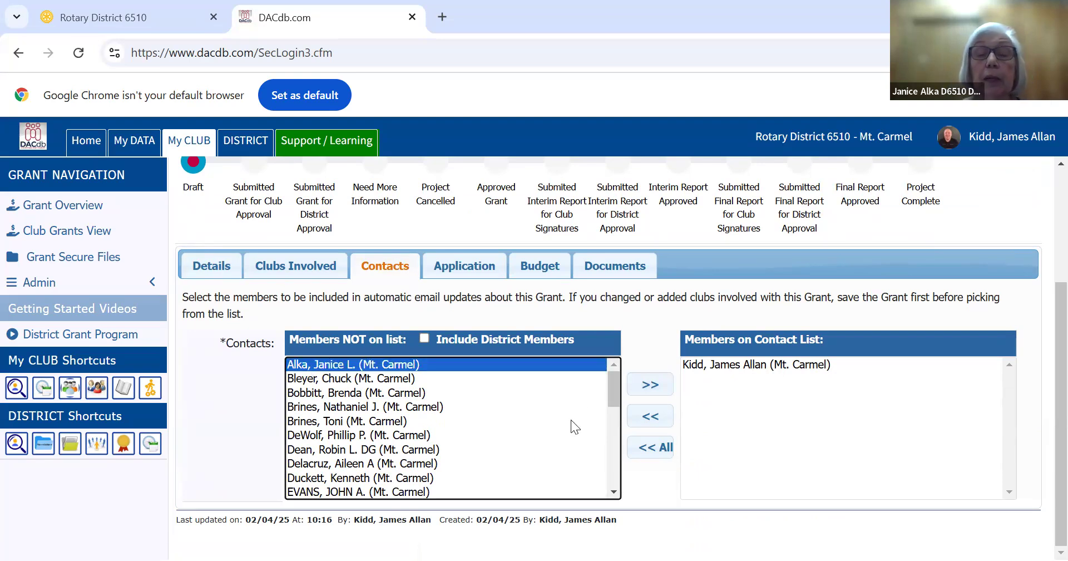
click(649, 385)
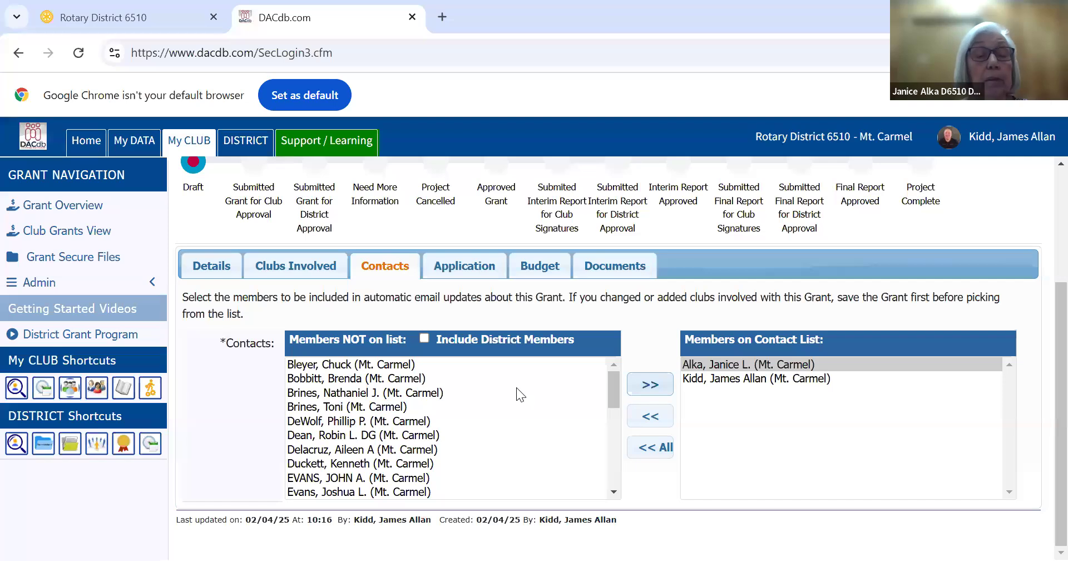
click(323, 421)
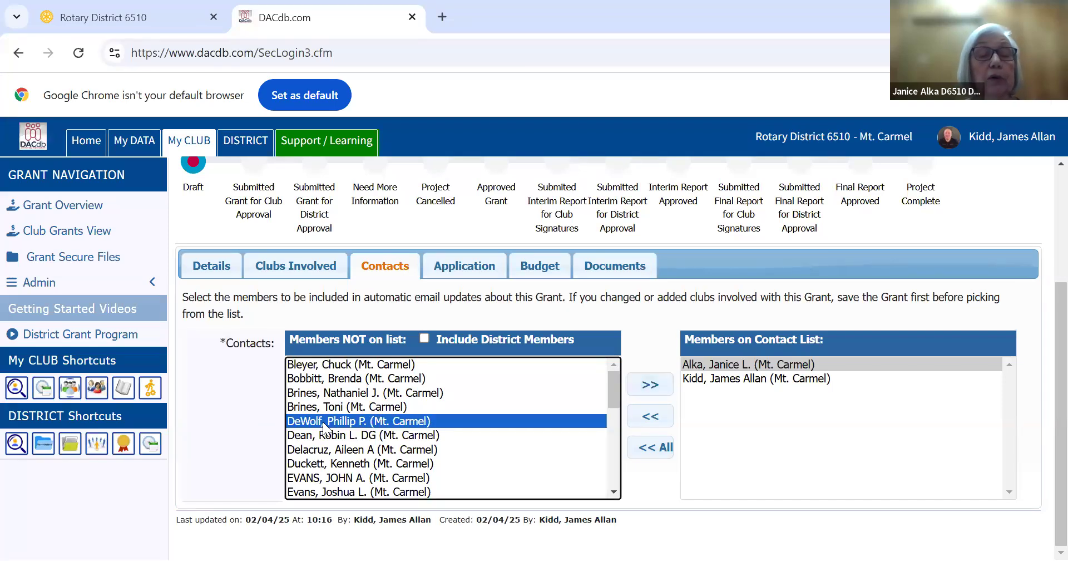
click(647, 398)
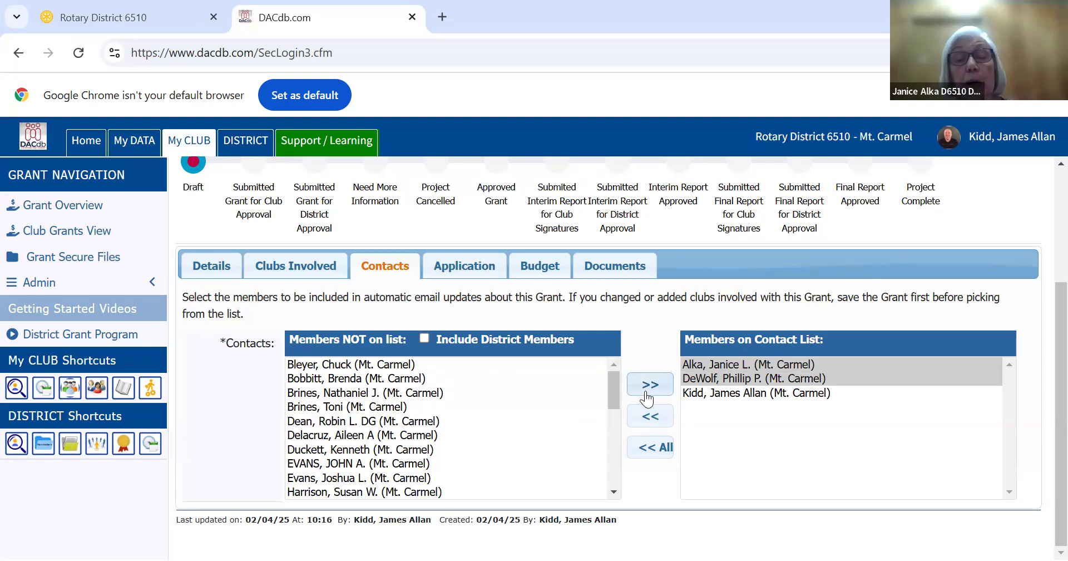
click(763, 427)
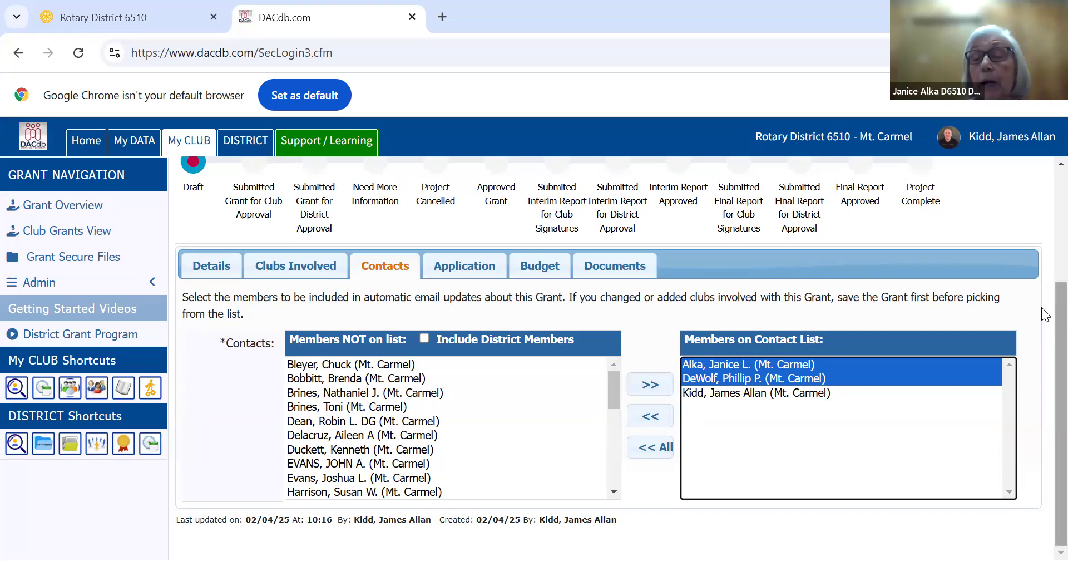
scroll(1041, 299, up, 3)
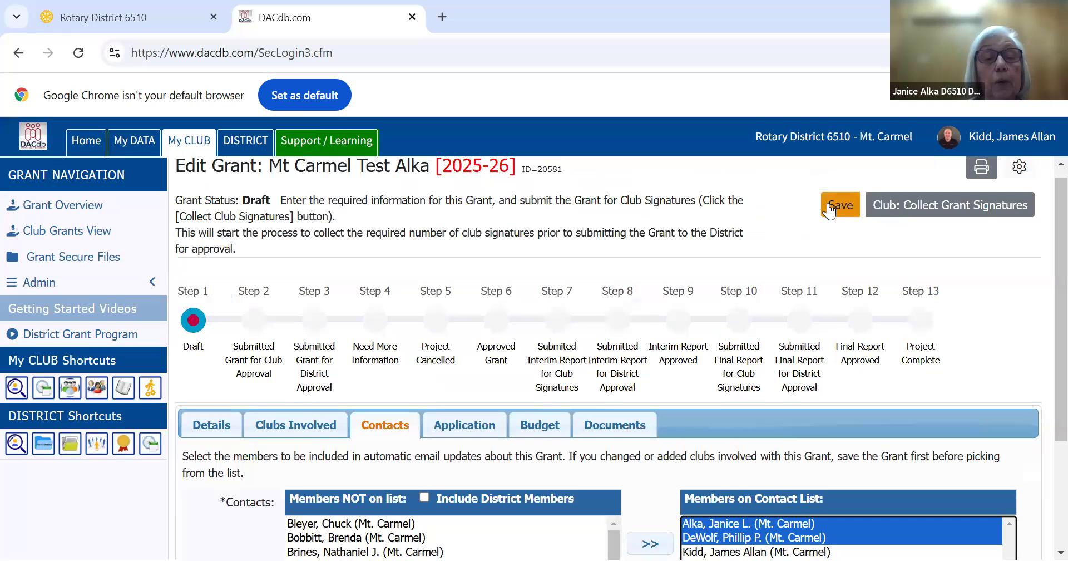
click(828, 206)
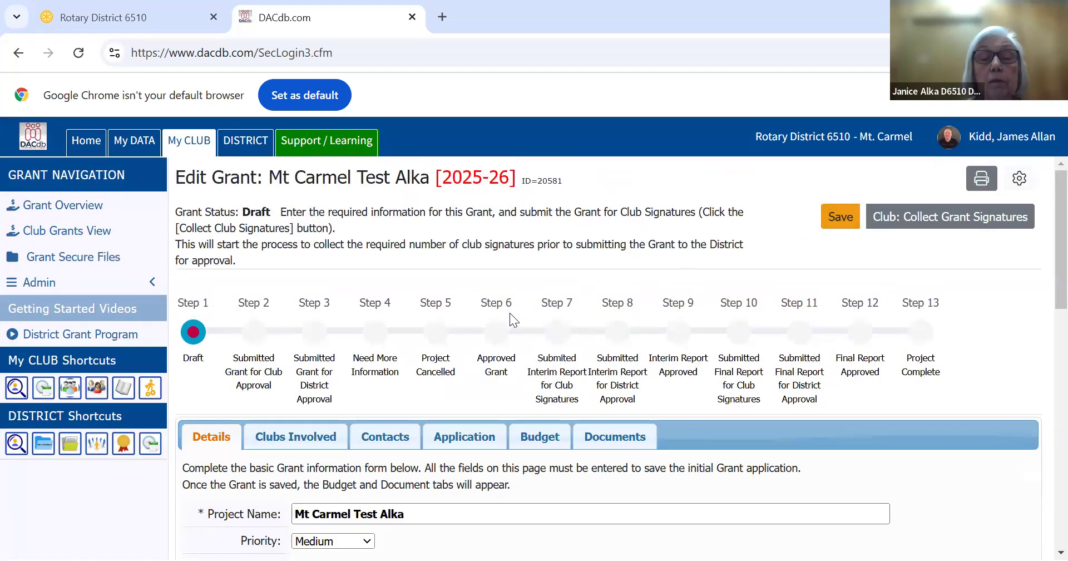
Set the start date in the application's grant timeframe to 07/01/2025
click(462, 438)
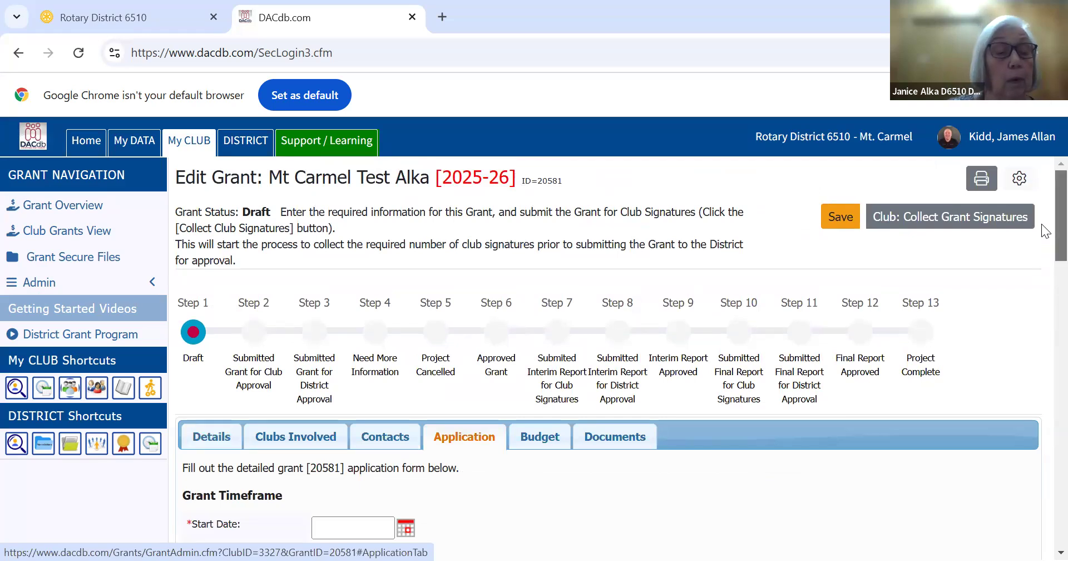
scroll(1042, 224, down, 5)
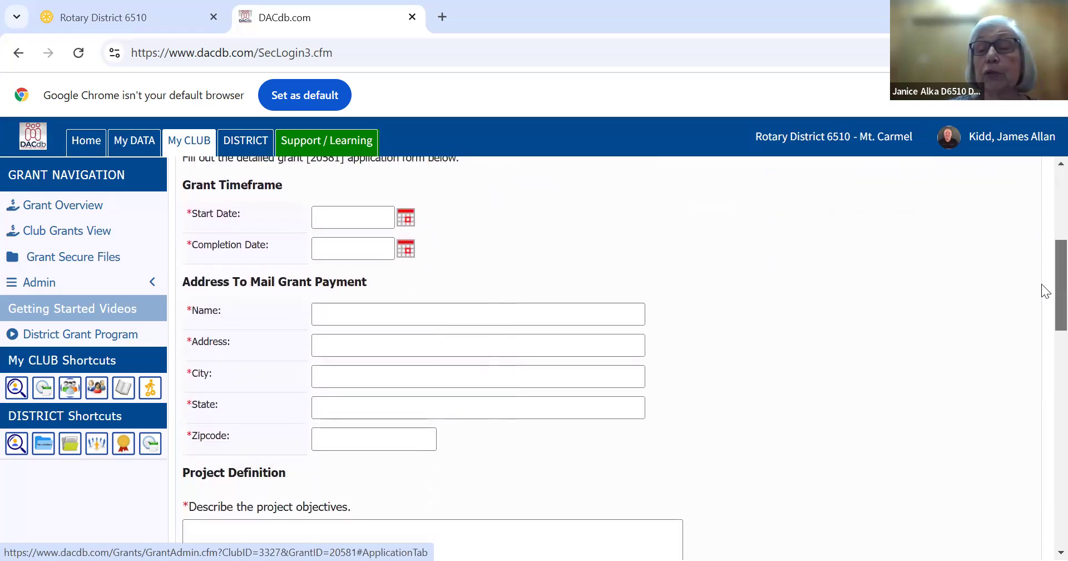
scroll(1042, 285, up, 2)
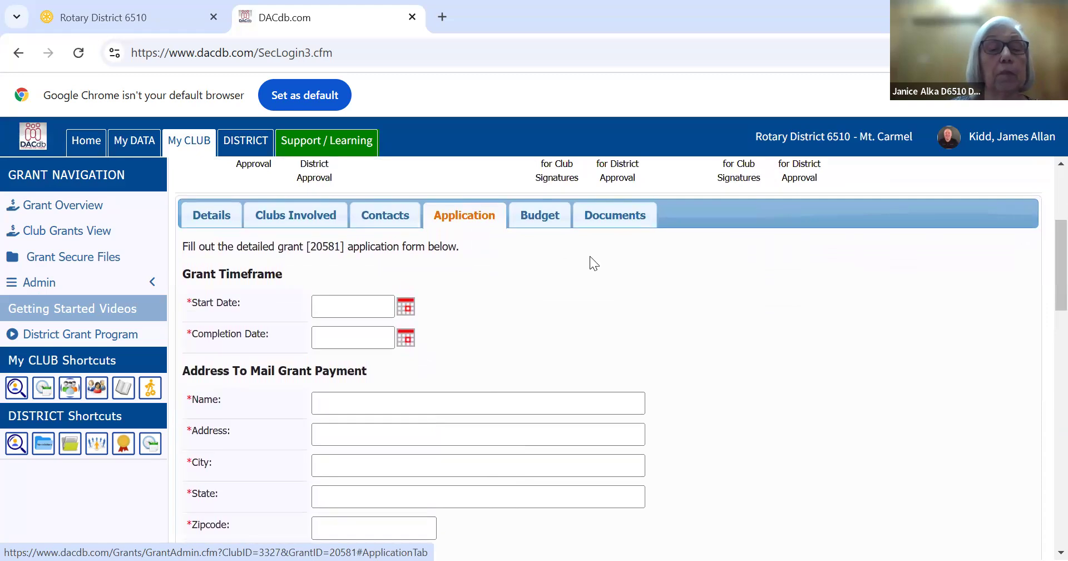
click(407, 306)
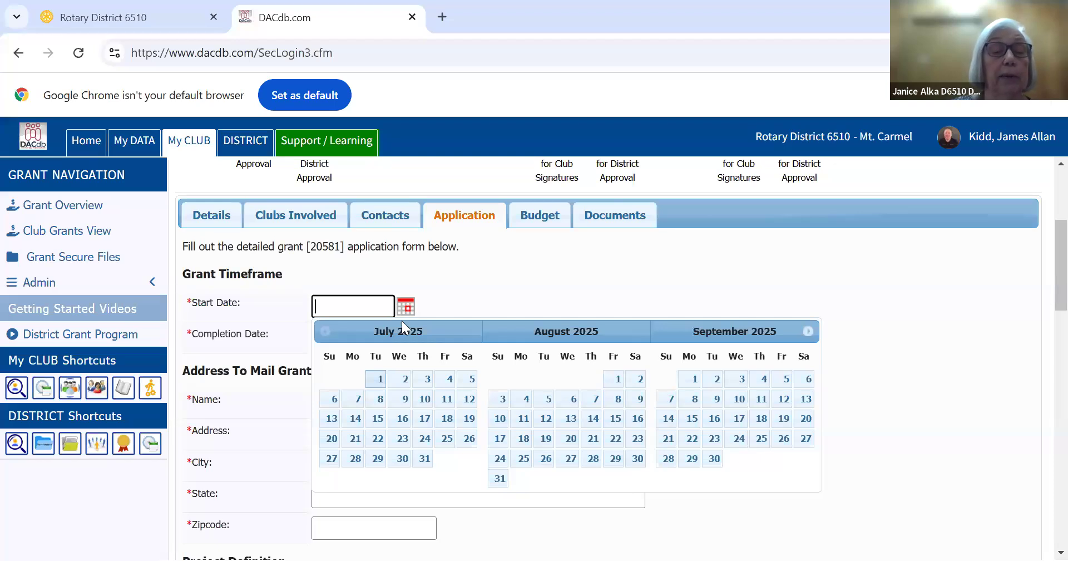
click(381, 383)
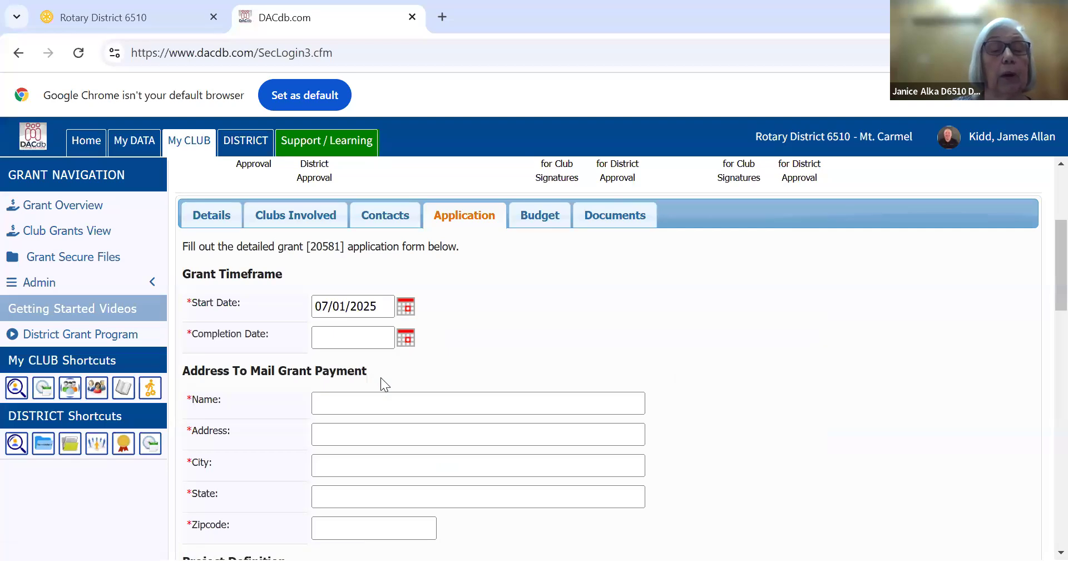
Set the completion date in the application's grant timeframe to 02/05/2026
click(406, 340)
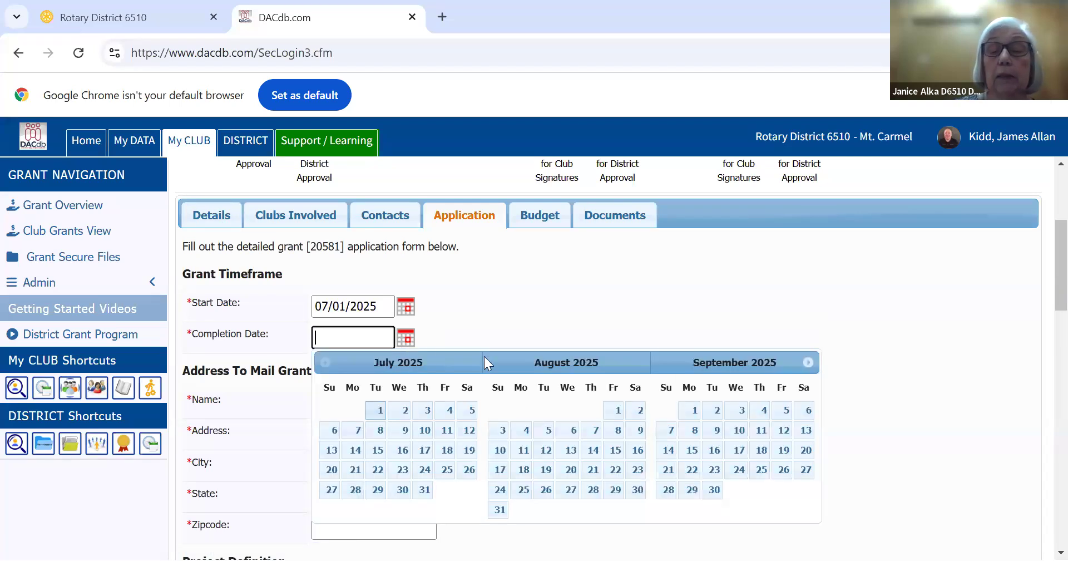
click(805, 366)
click(805, 366)
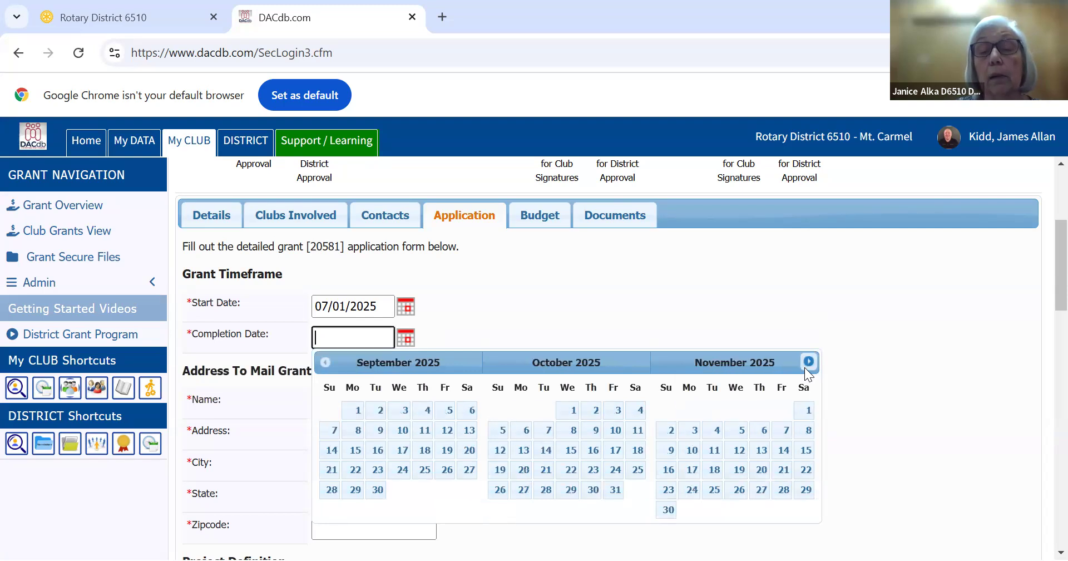
click(805, 366)
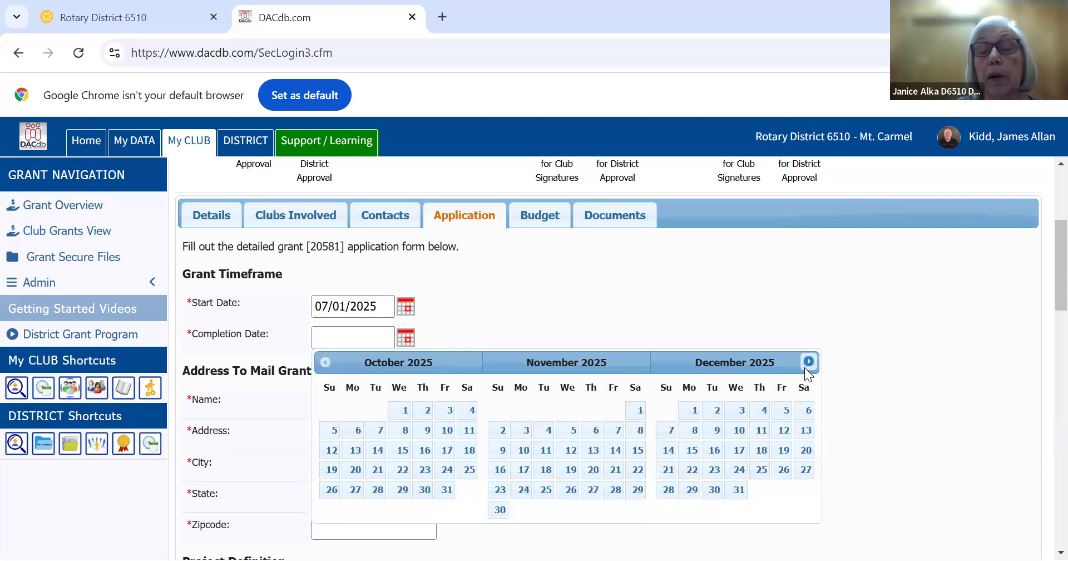
click(807, 364)
click(807, 362)
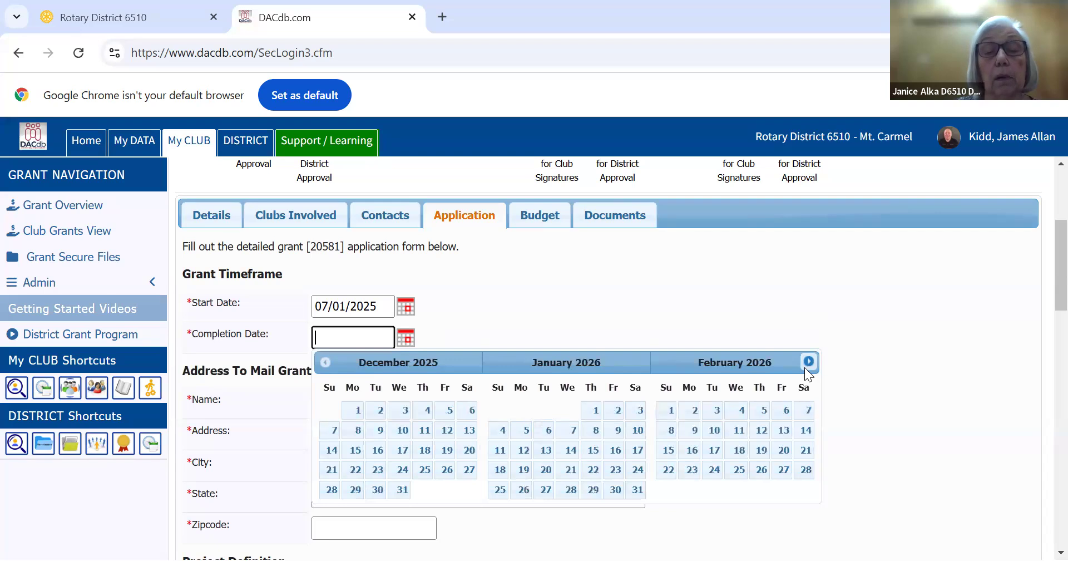
click(763, 411)
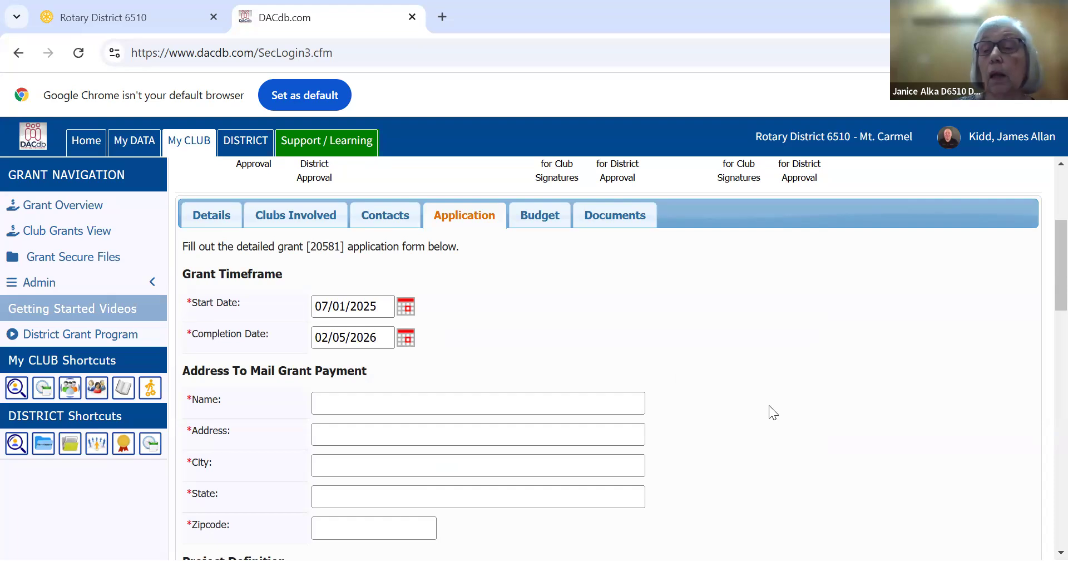
Fill in the grant payment mailing details with the saved recipient name and the saved postal address
drag(1041, 269, 1042, 298)
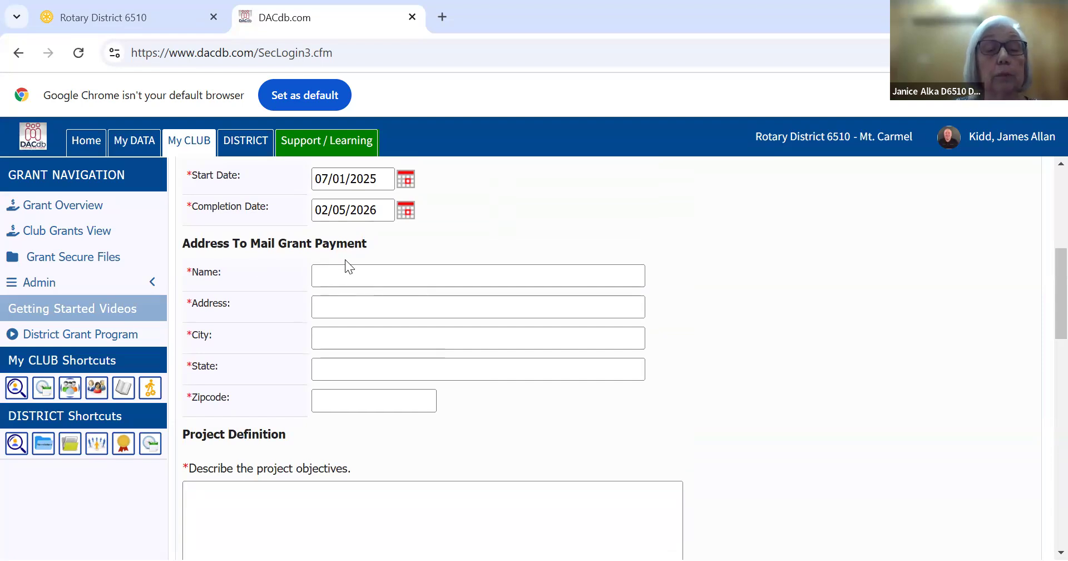
click(359, 276)
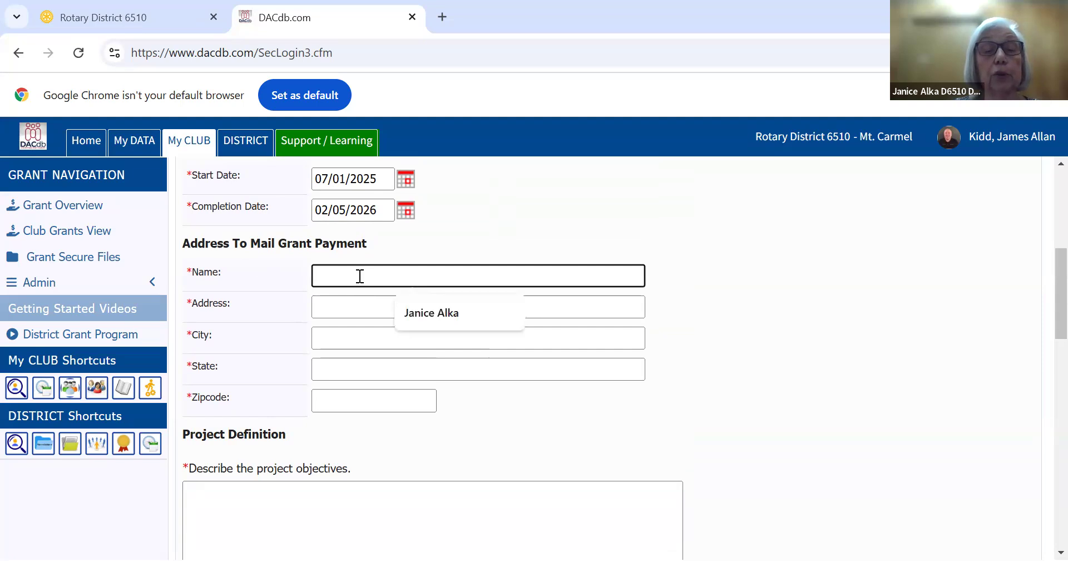
click(413, 314)
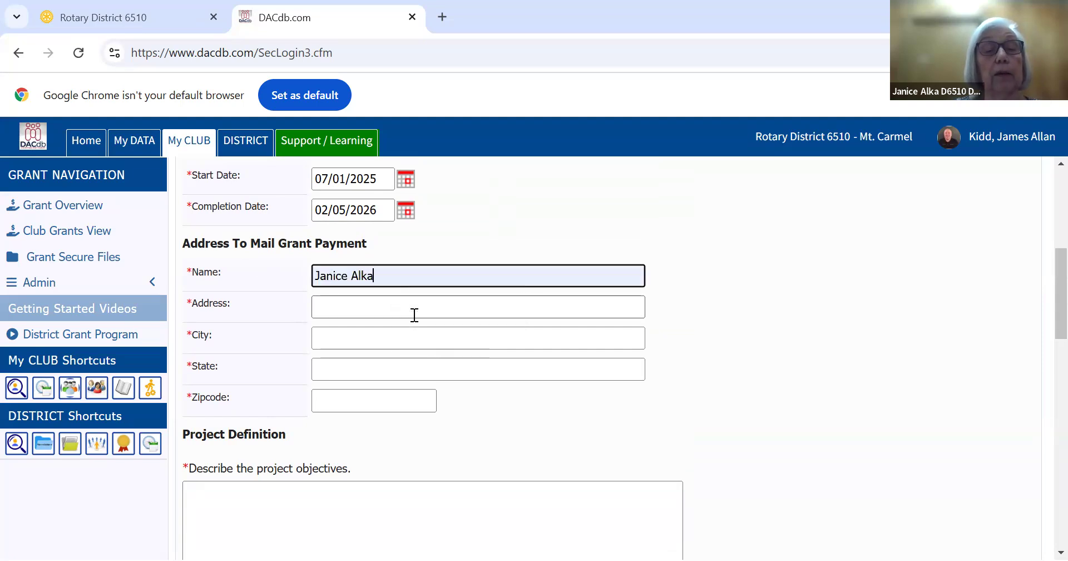
click(409, 310)
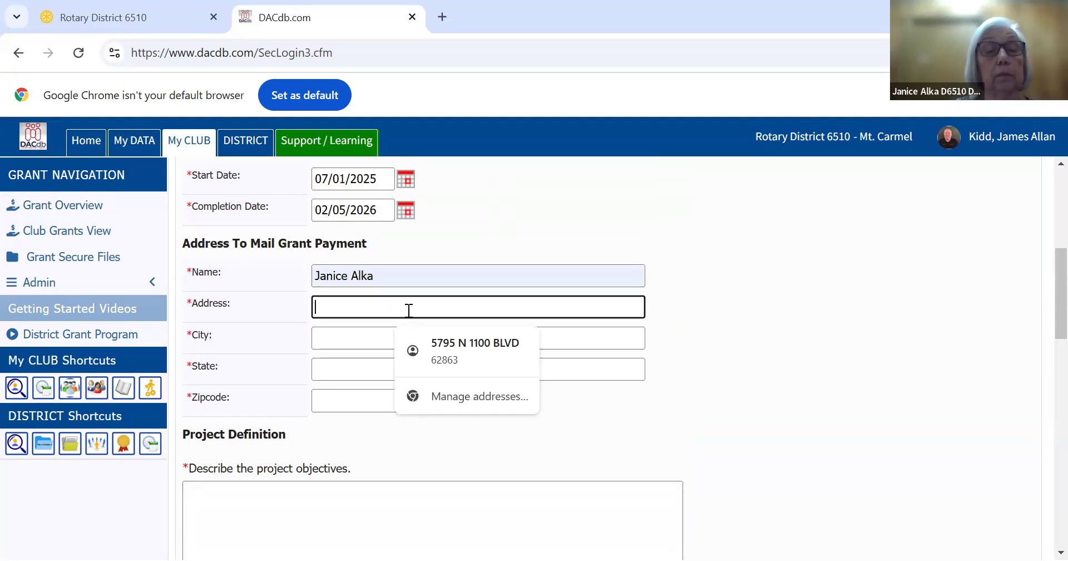
click(434, 342)
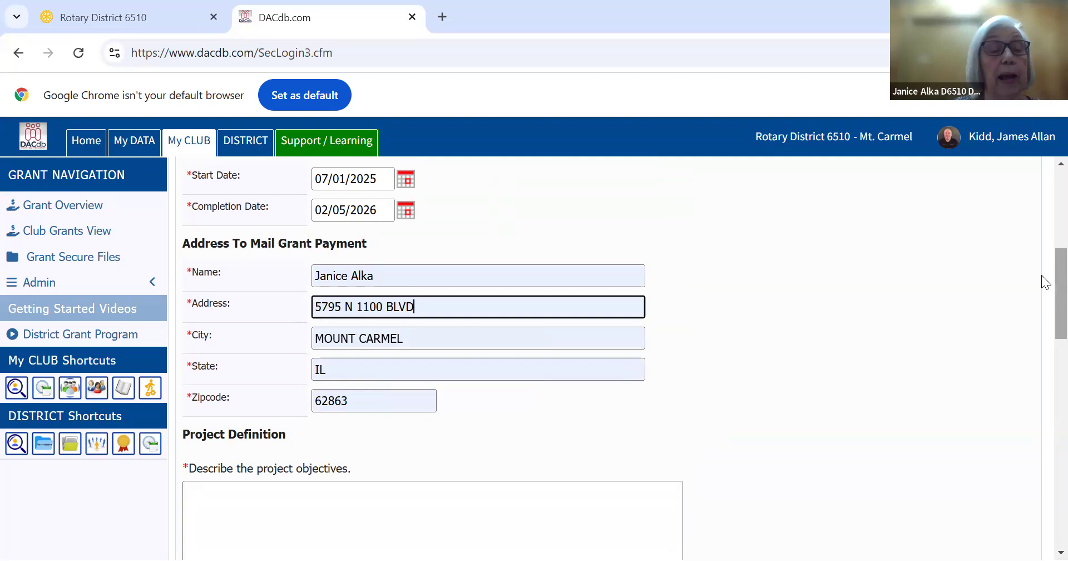
Paste the prepared text about providing monthly reading books to all 2nd graders in Funville community schools as the project objectives
drag(1041, 275, 1041, 300)
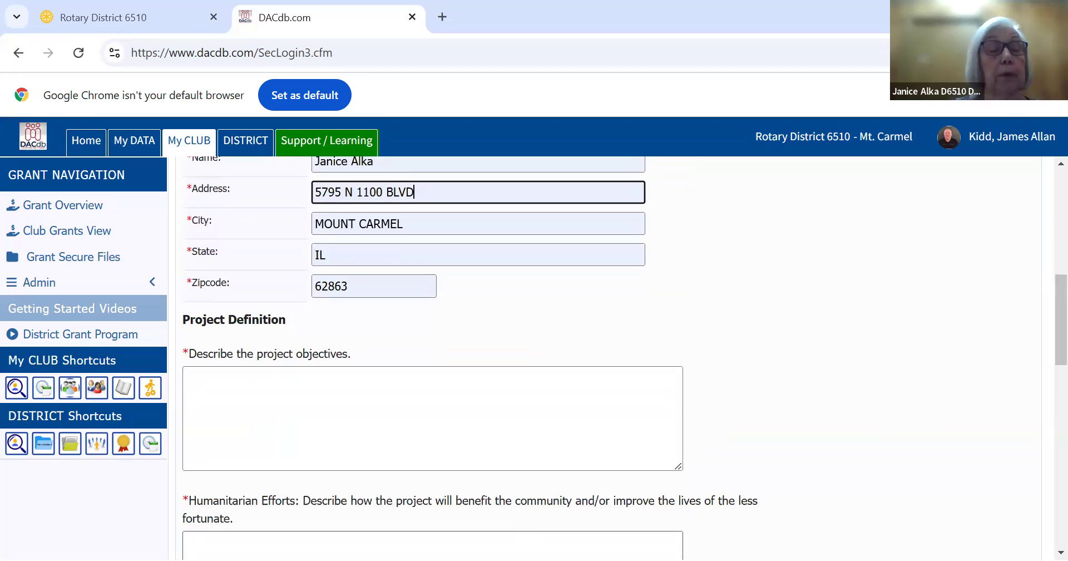
key(alt+Tab)
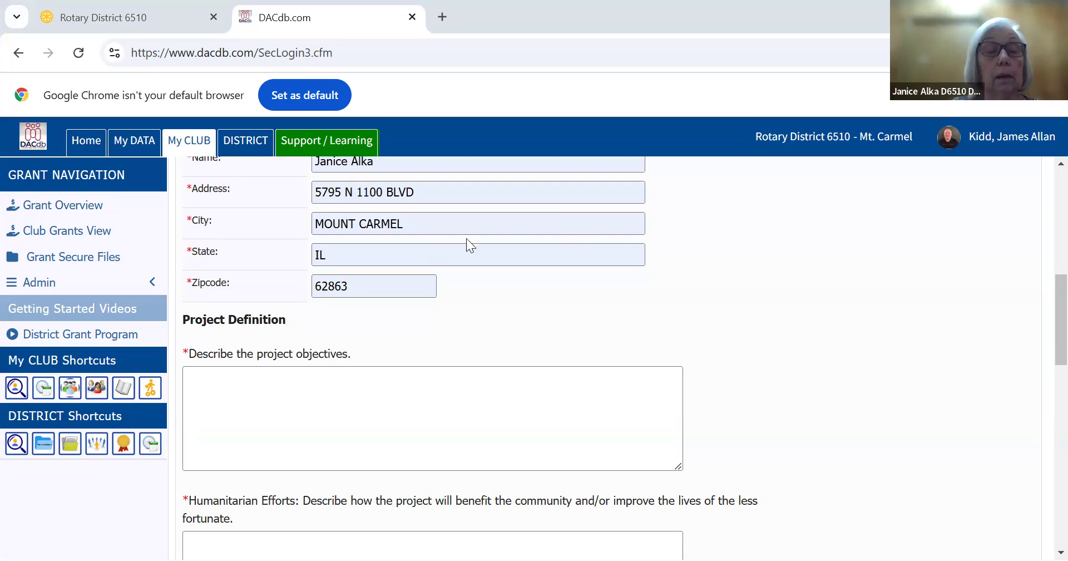
click(237, 389)
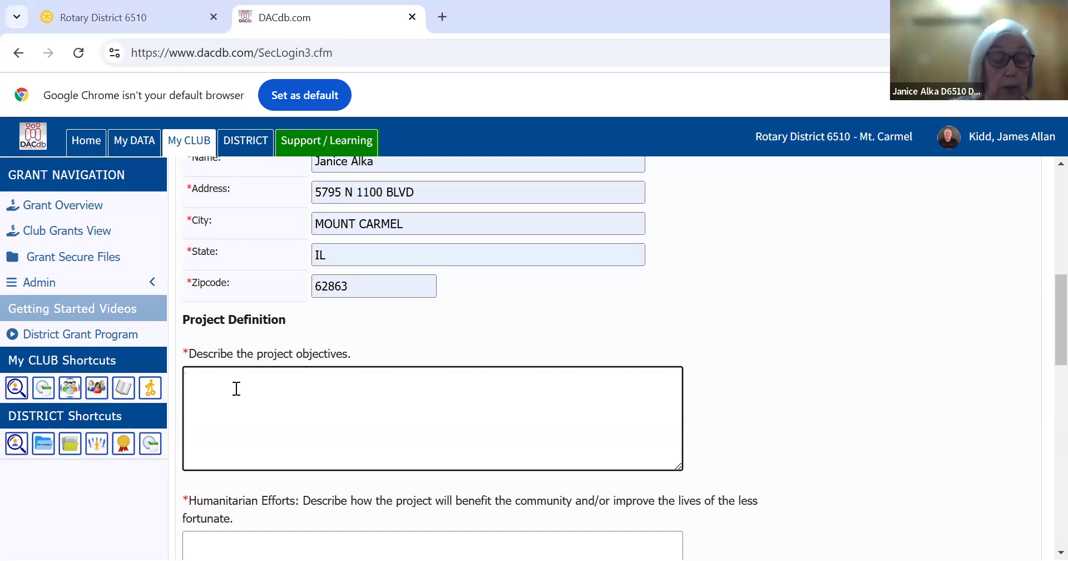
text(For 2025-26 Test Grant training, be sure to Copy/Paste this information. Provide monthly reading books to all 2nd graders in Funville community schools. Do not start your real Application until April 1-15.)
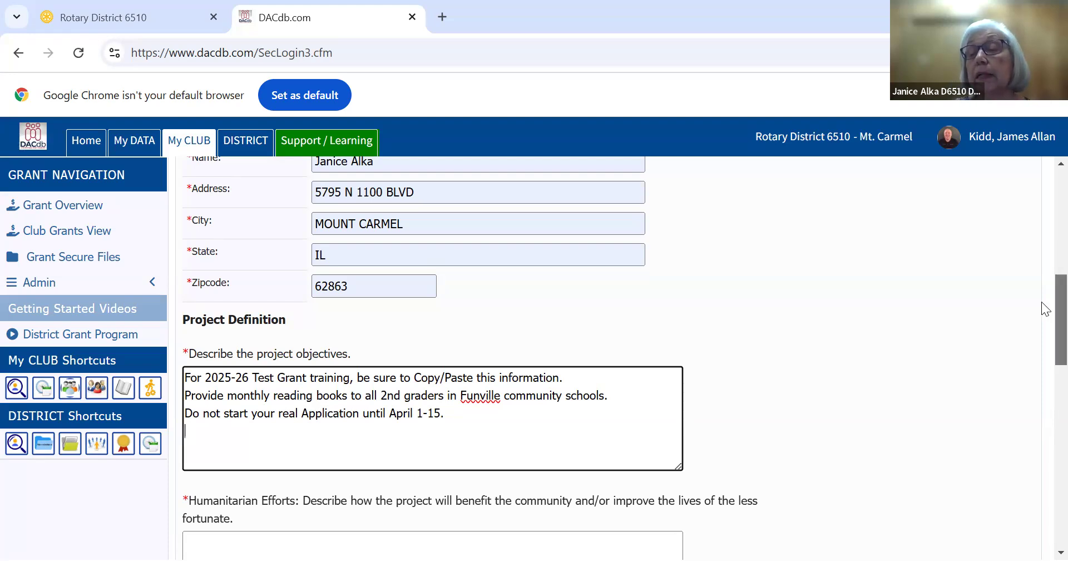
Paste the prepared text about increasing second graders' reading skills with a monthly book as the Humanitarian Efforts answer
scroll(1042, 325, down, 1)
scroll(1042, 328, down, 3)
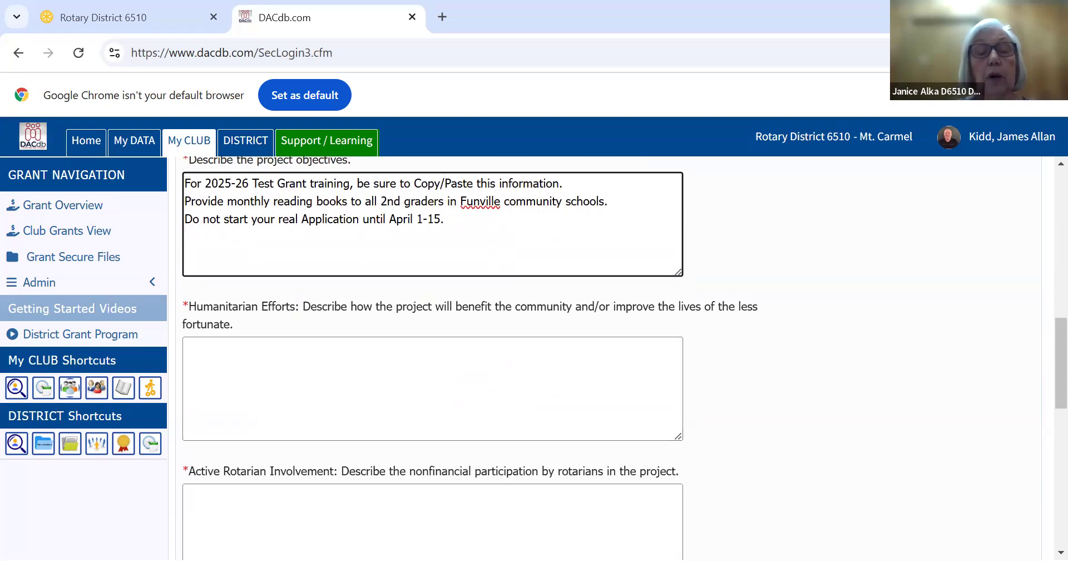
key(alt+Tab)
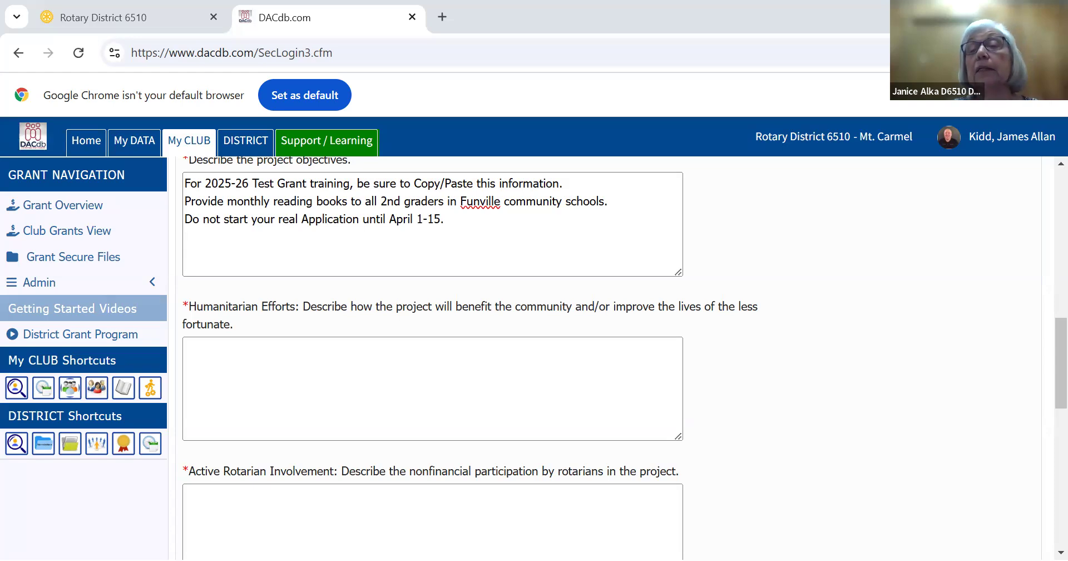
click(362, 240)
click(238, 350)
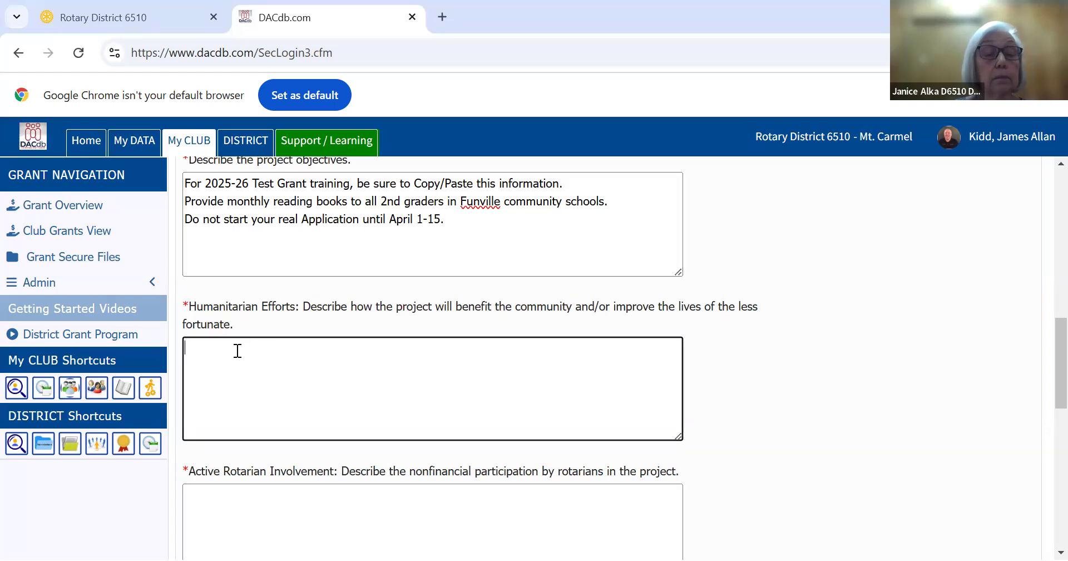
text(This gives me a good chance to check your skills for the 2025-26 Applications  This will increase reading skills in the second graders with each student receiving a book monthly to keep at home and practice reading skills. All 2025-26 Applications will be removed from Dacdb by March 31.  Don’t start your real Application early.)
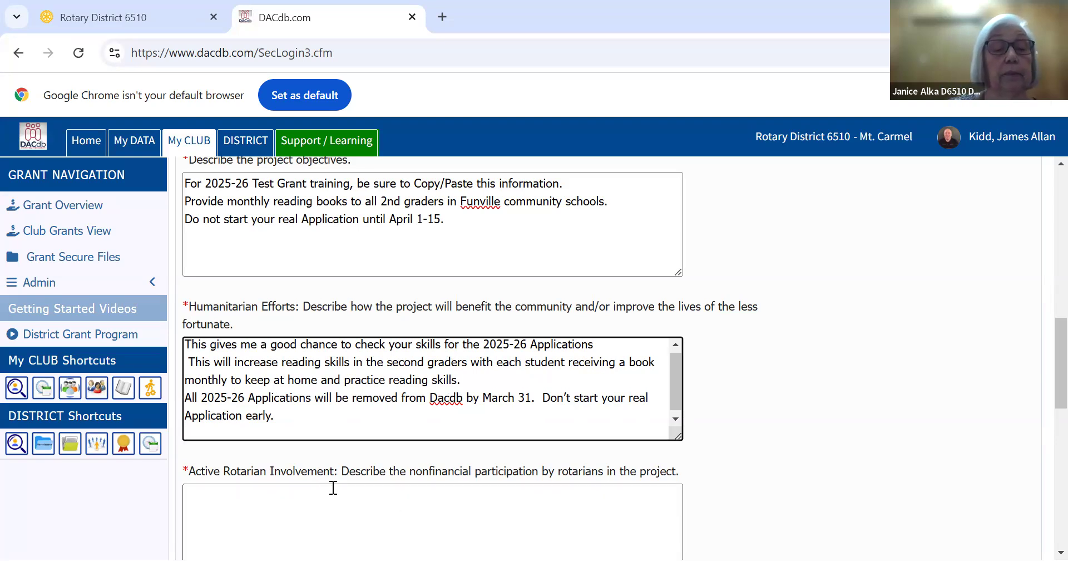
Paste the prepared text about members holding fundraisers and reading to classes monthly as the Active Rotarian Involvement answer
click(287, 511)
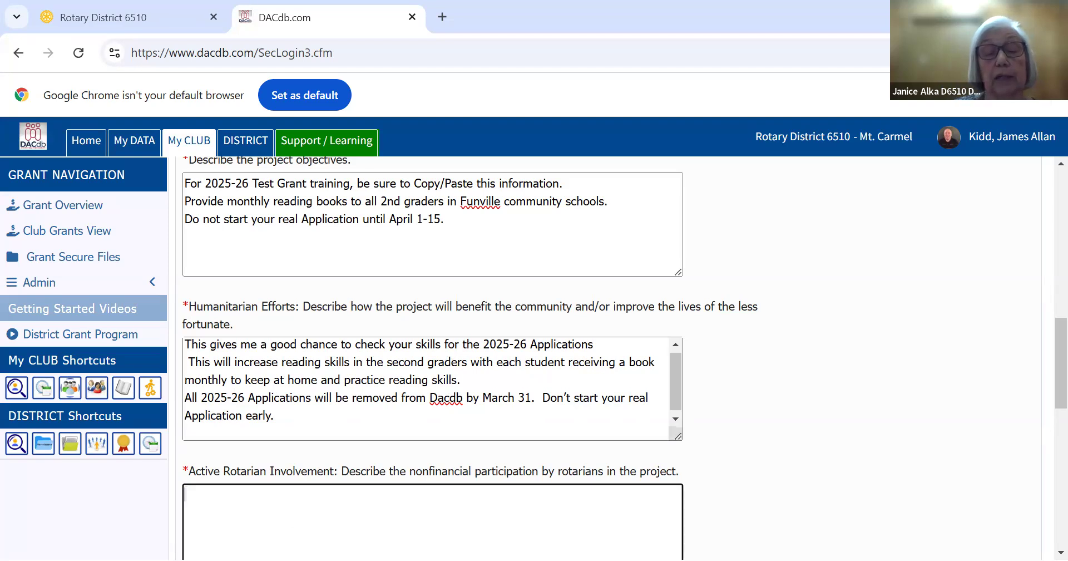
key(alt+Tab)
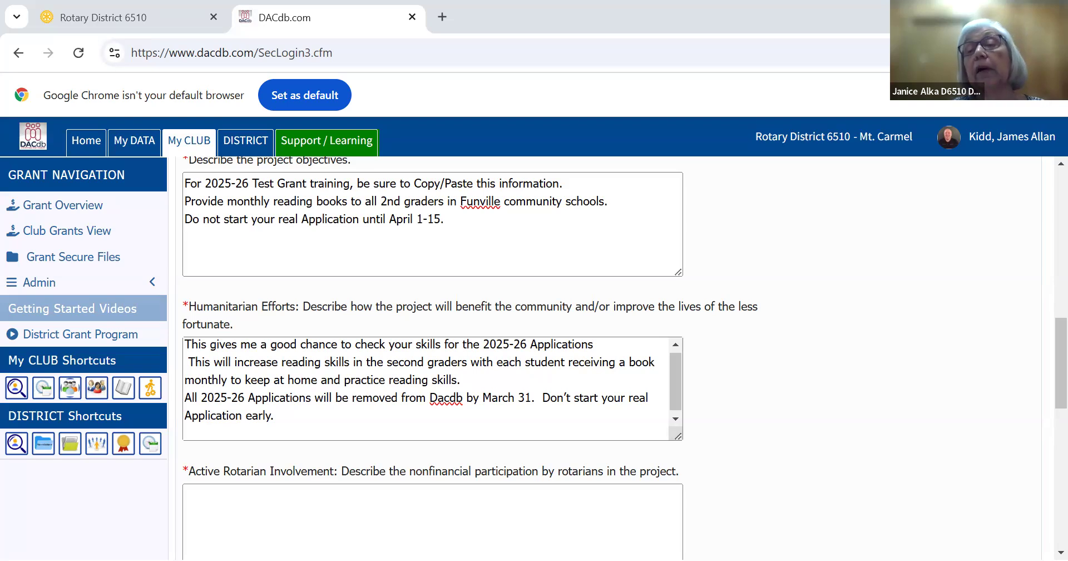
key(alt+Tab)
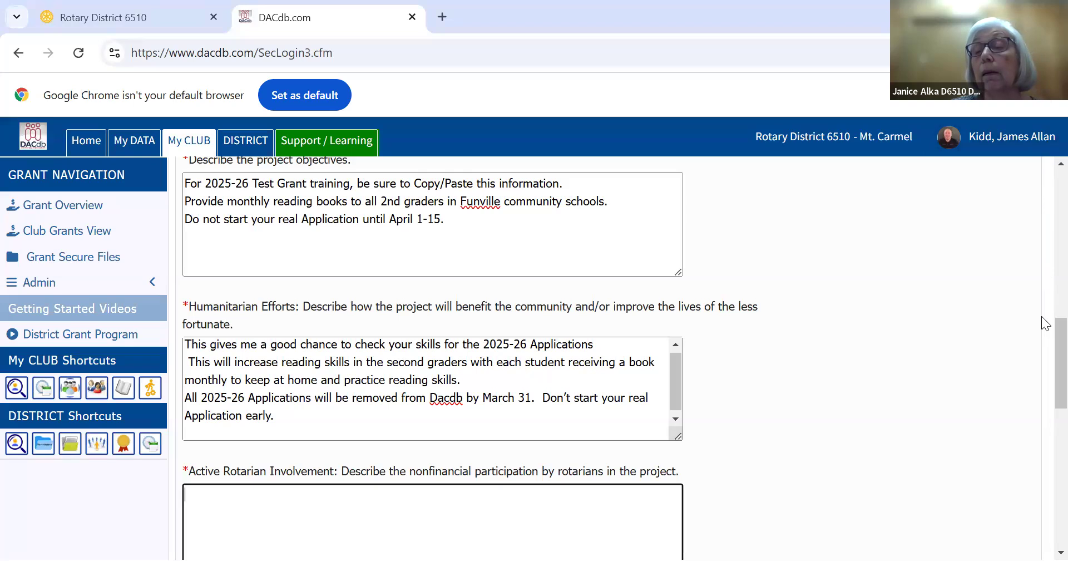
drag(1042, 318, 1042, 362)
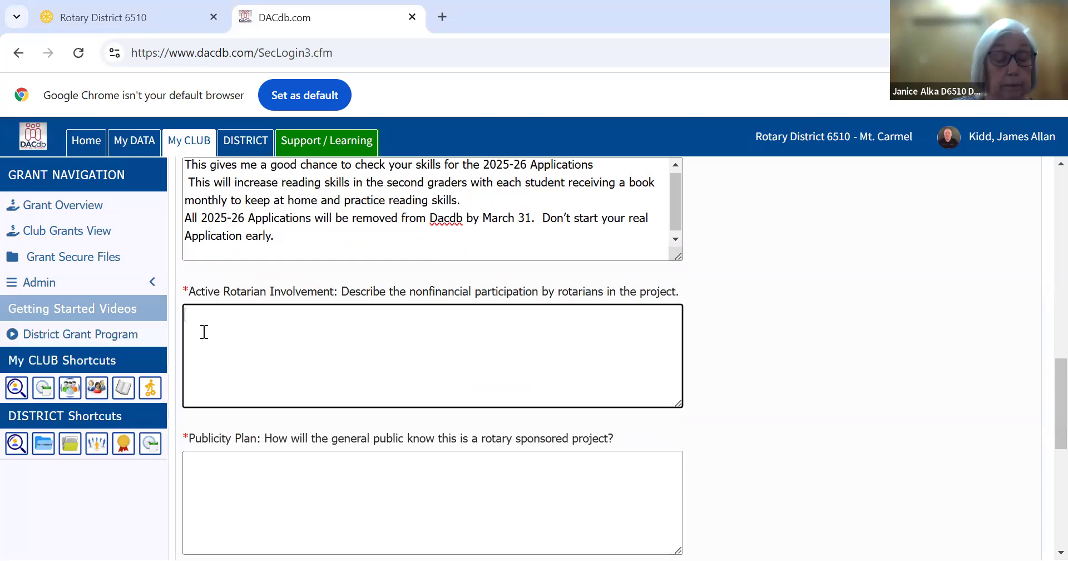
text(Typing in Word allows you to give good, concise answers to the 2025-2026 questions. The members of the Funville Rotary Club will have fundraisers to help purchase the books for the students. They will also go to each classroom monthly and read the book to the class and pass out the books.)
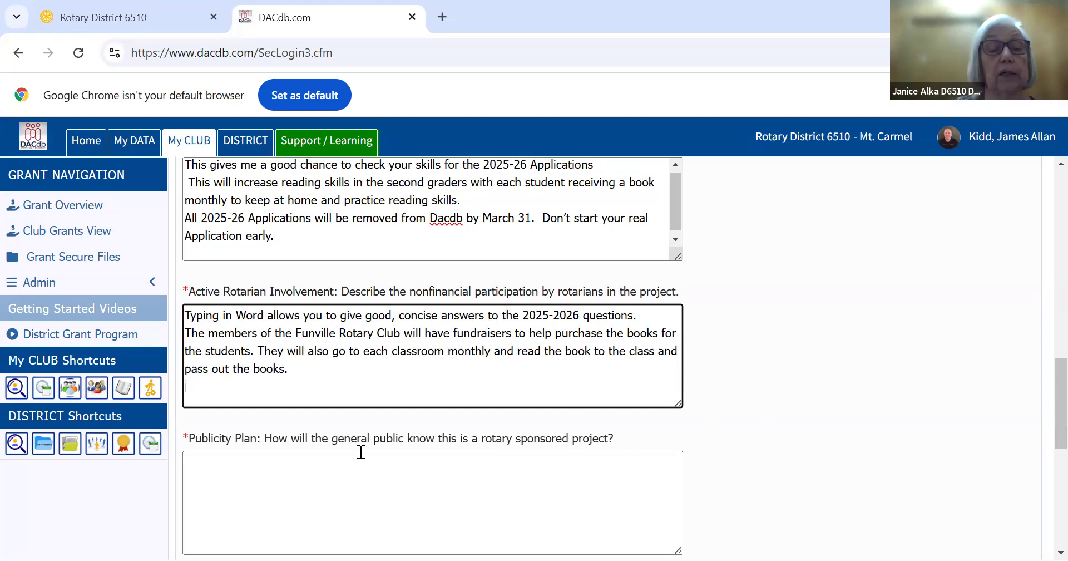
Paste the prepared text about publishing photos on social media and informing local radio and newspaper as the Publicity Plan answer
click(284, 468)
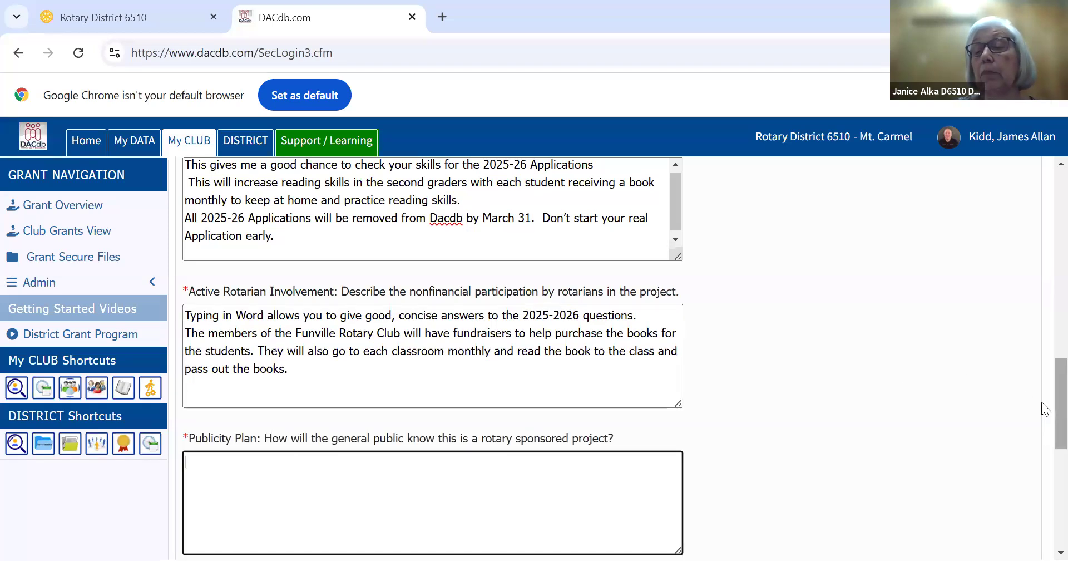
scroll(1041, 434, down, 4)
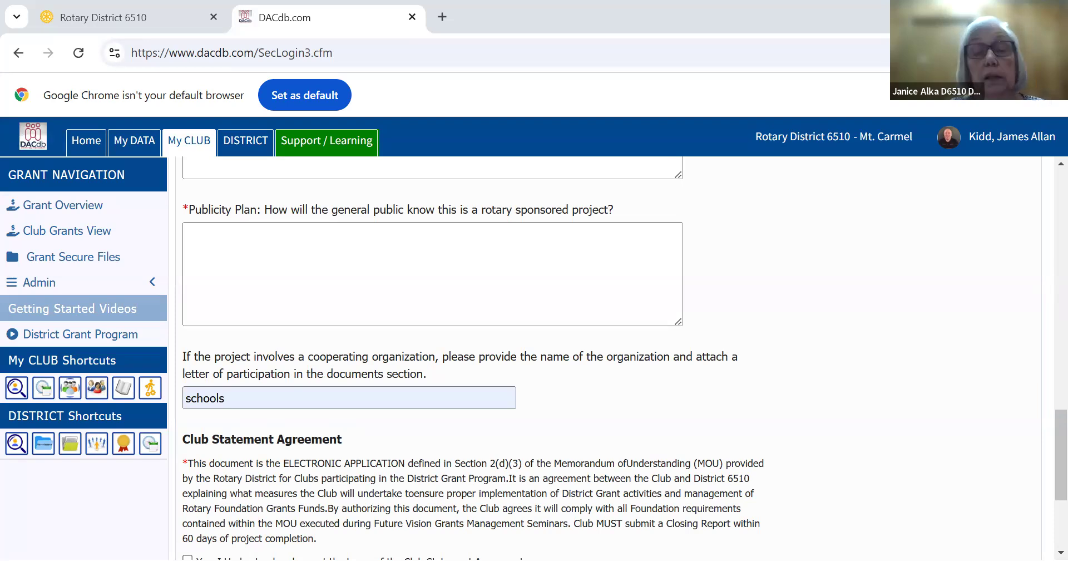
click(437, 86)
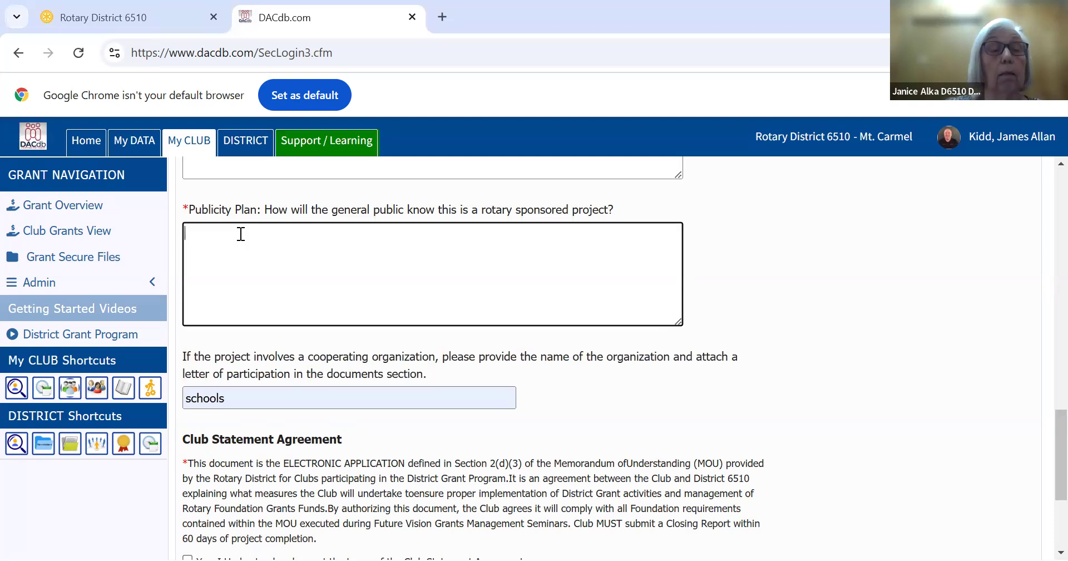
text(Keep your answers brief.  We don’t want a page of typing for each response.  We will publish photos on our social media platform and submit it to the local radio and newspaper. After I review this Test Application, I will Certify you and remove this Test Application from Dacdb.)
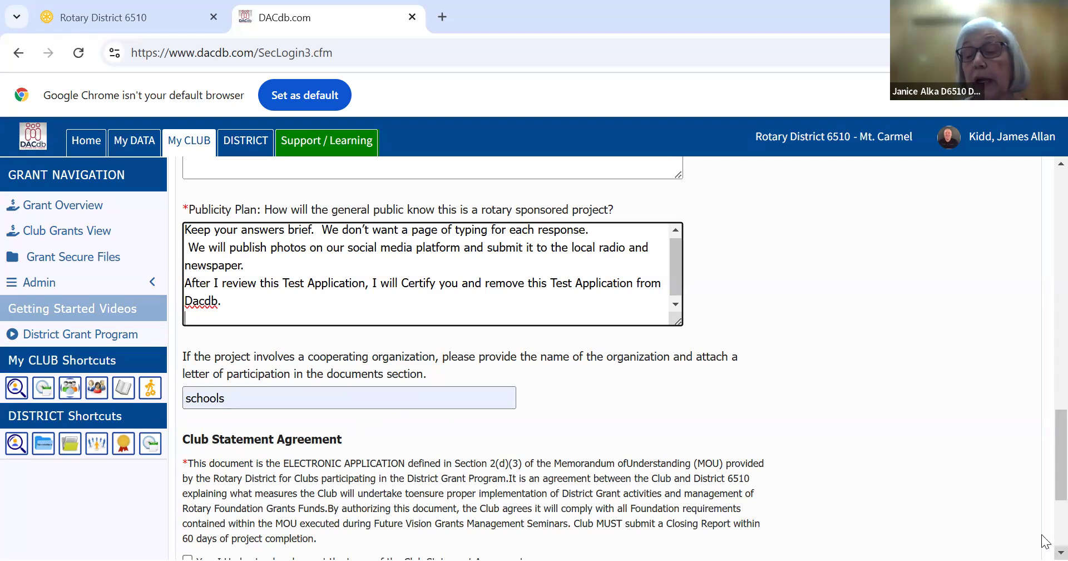
Accept the Club Statement Agreement and the Trustee Guidelines & Matching Grant Awards terms and conditions
scroll(1045, 540, down, 3)
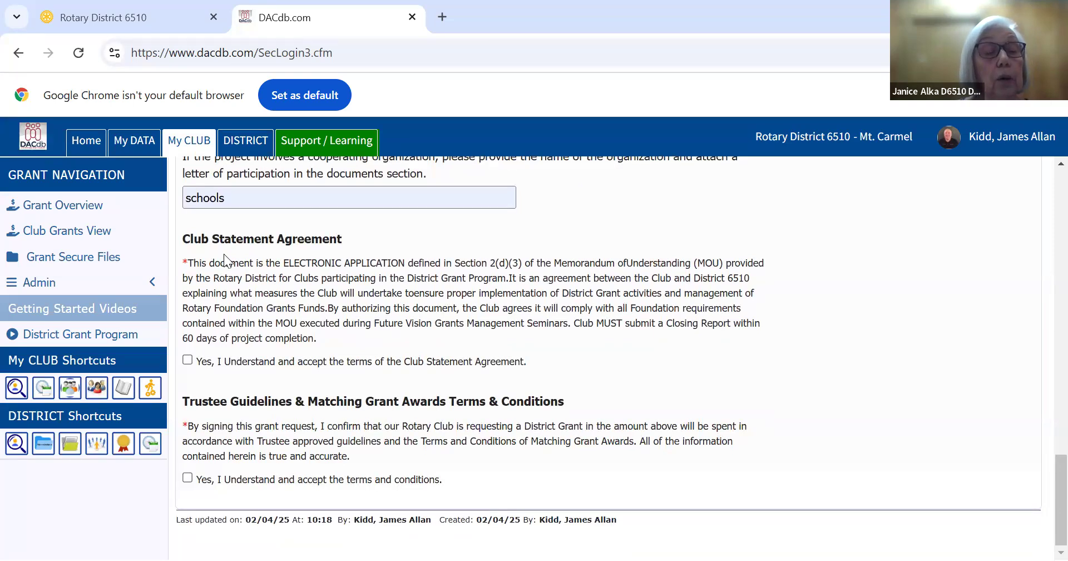
click(187, 360)
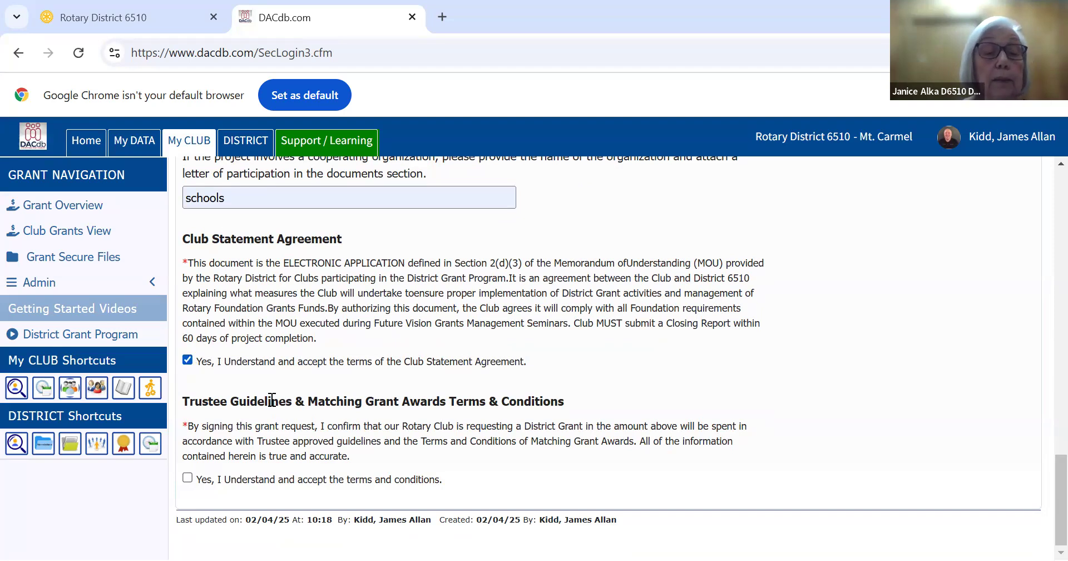
click(188, 478)
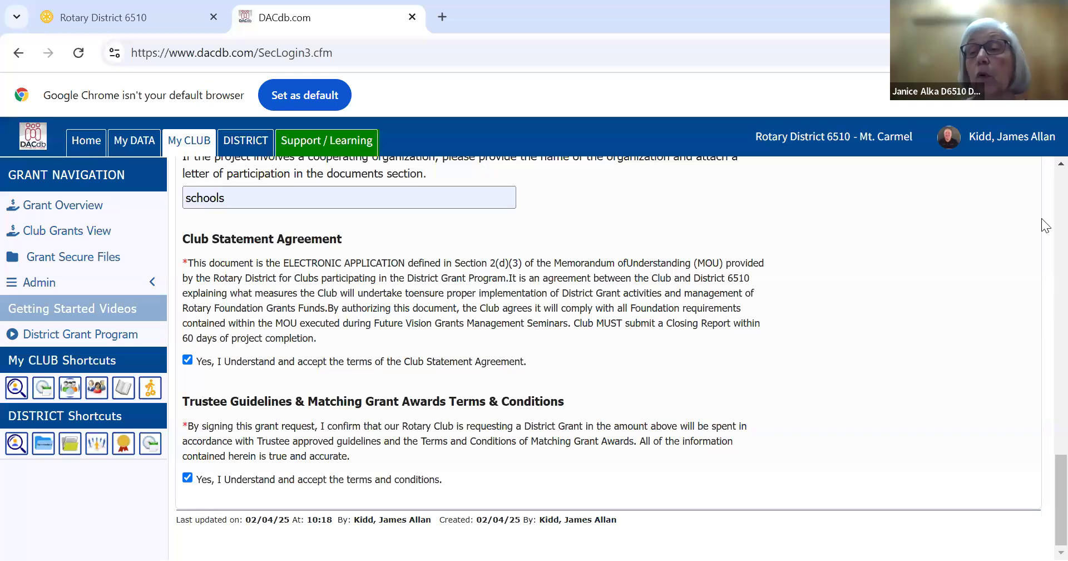
Save the grant application and decline the browser's offer to update the saved address
scroll(1045, 173, up, 10)
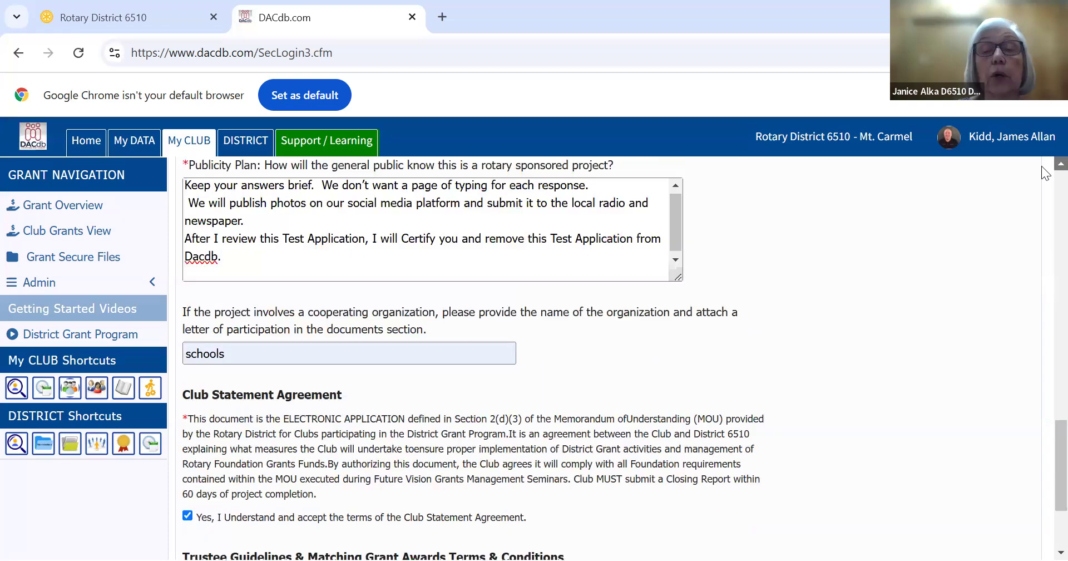
scroll(1045, 173, up, 10)
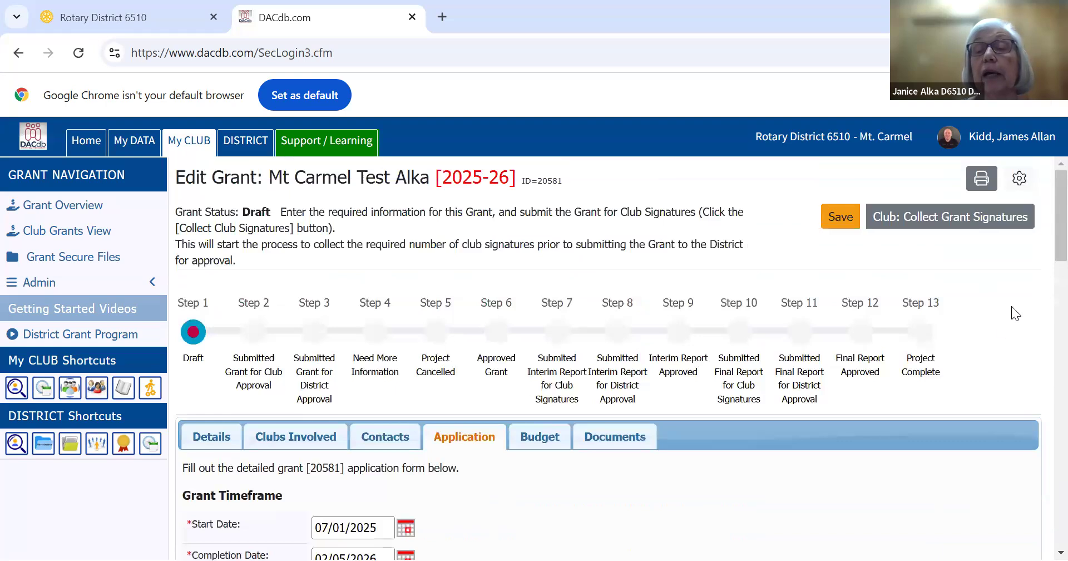
click(839, 220)
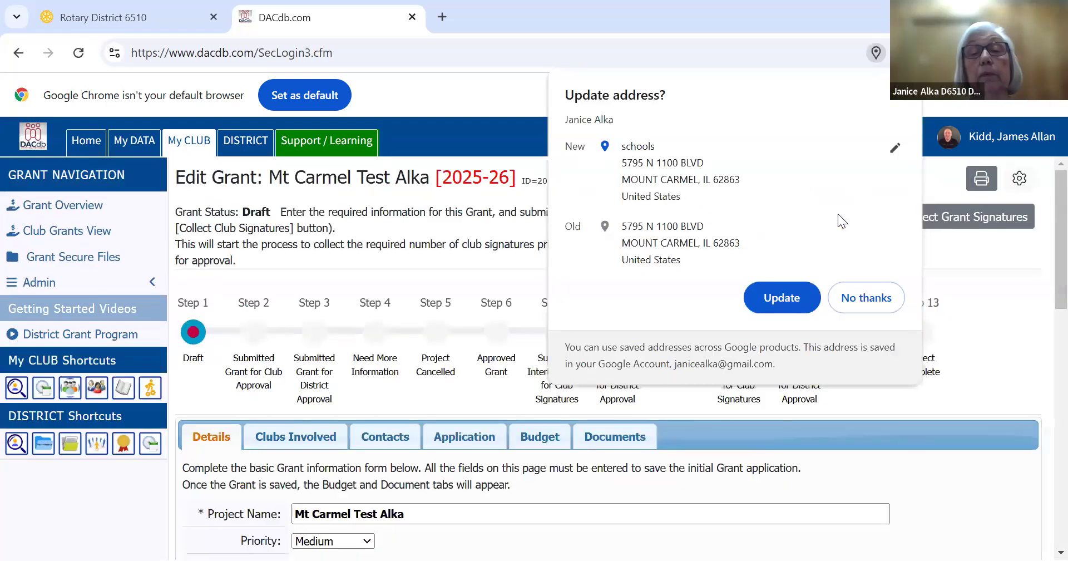
click(861, 297)
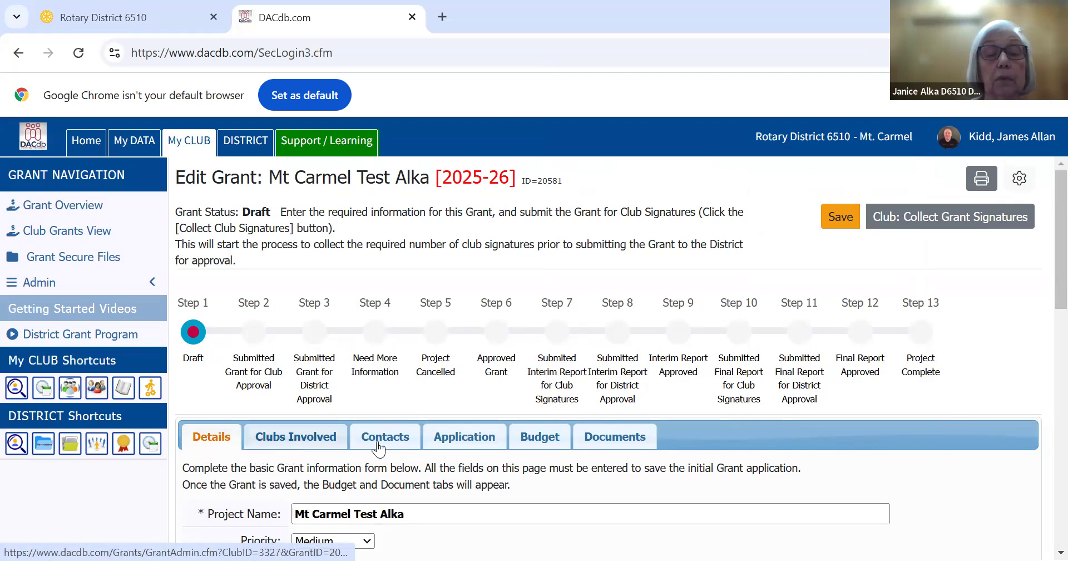
Add a budget expense item "Books for Second Graders" for the Mt. Carmel club with an amount of 1500.00
click(535, 438)
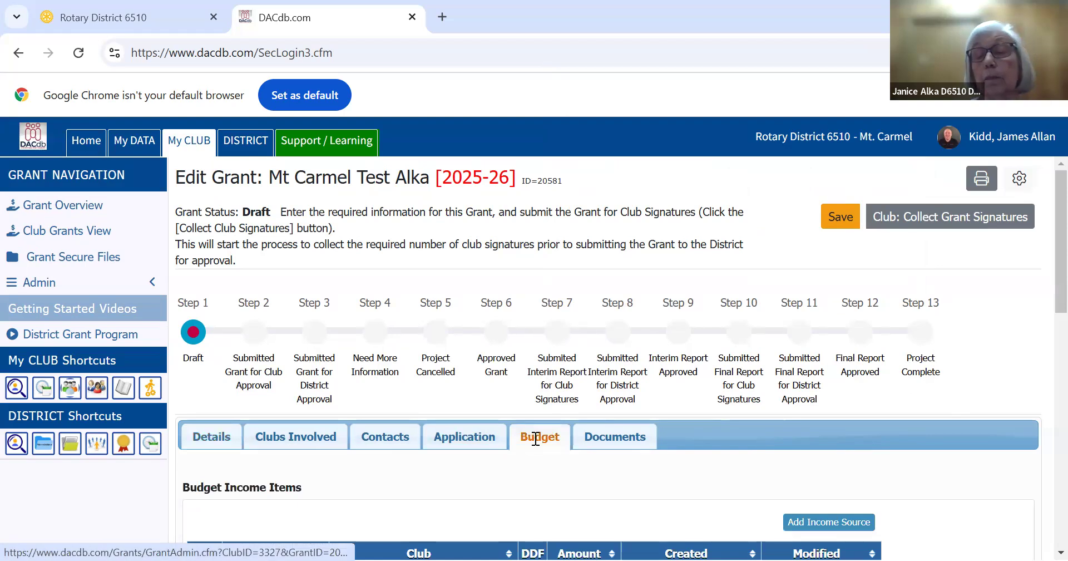
scroll(1044, 540, down, 5)
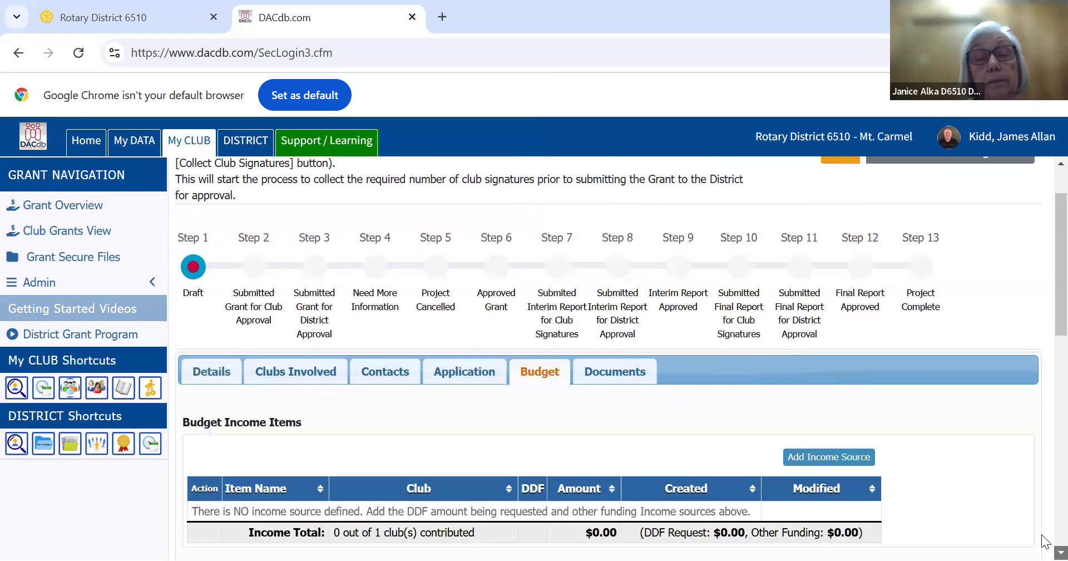
scroll(1043, 541, down, 5)
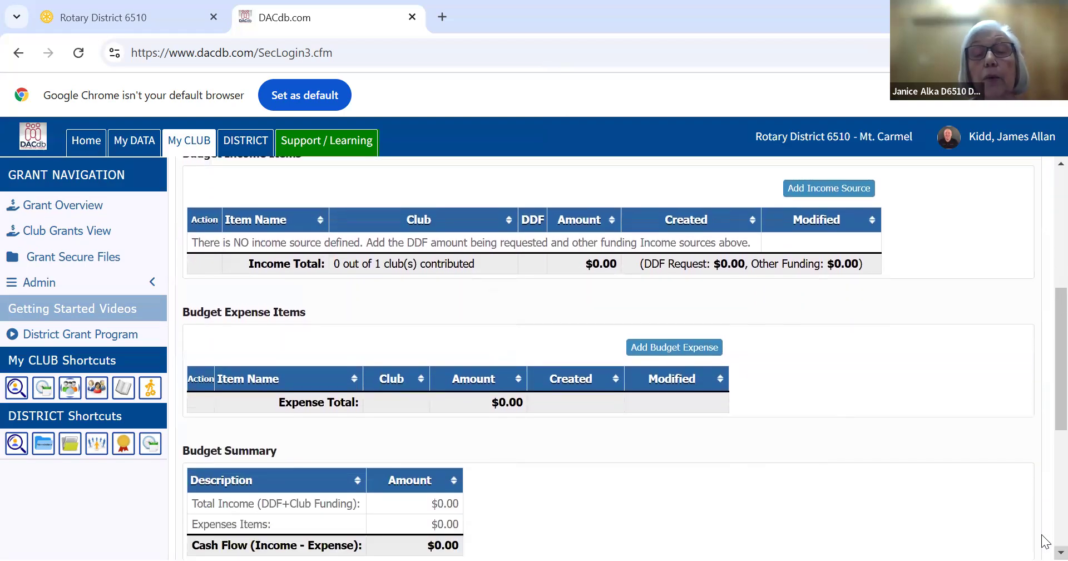
scroll(1045, 540, down, 3)
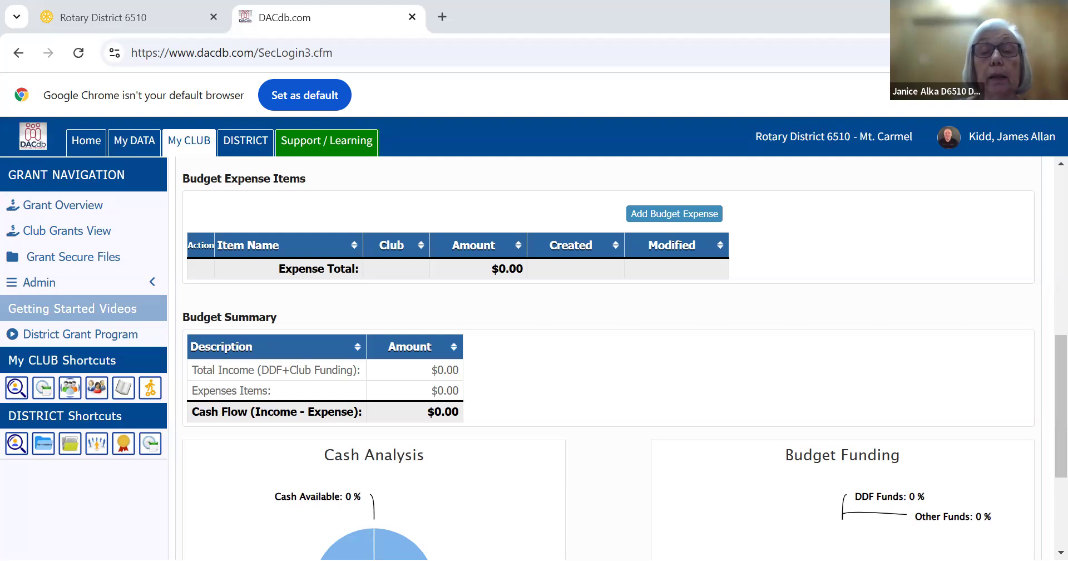
click(683, 212)
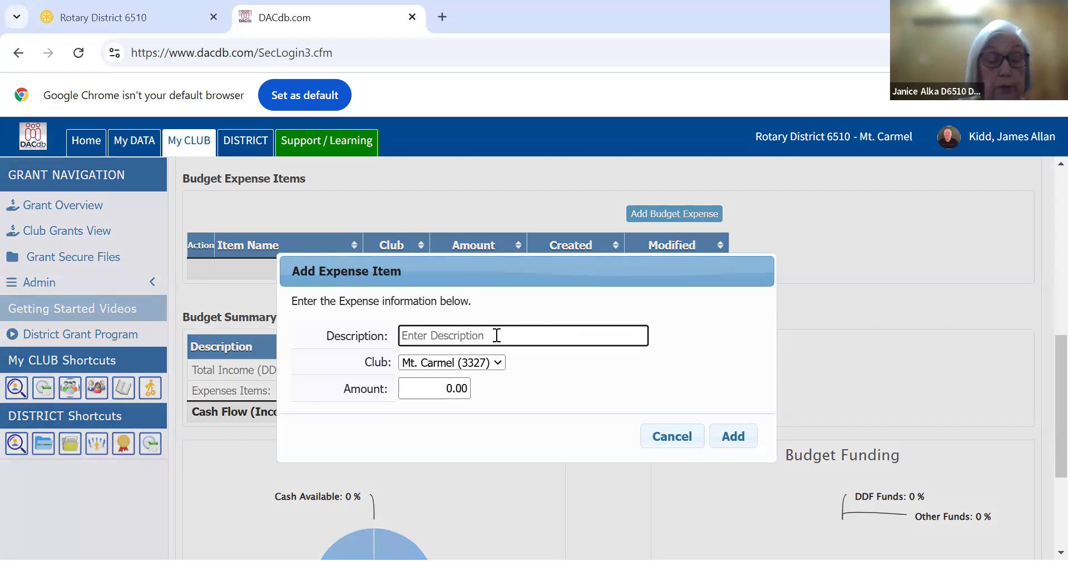
text(Books for Second Graders    $1,500.00)
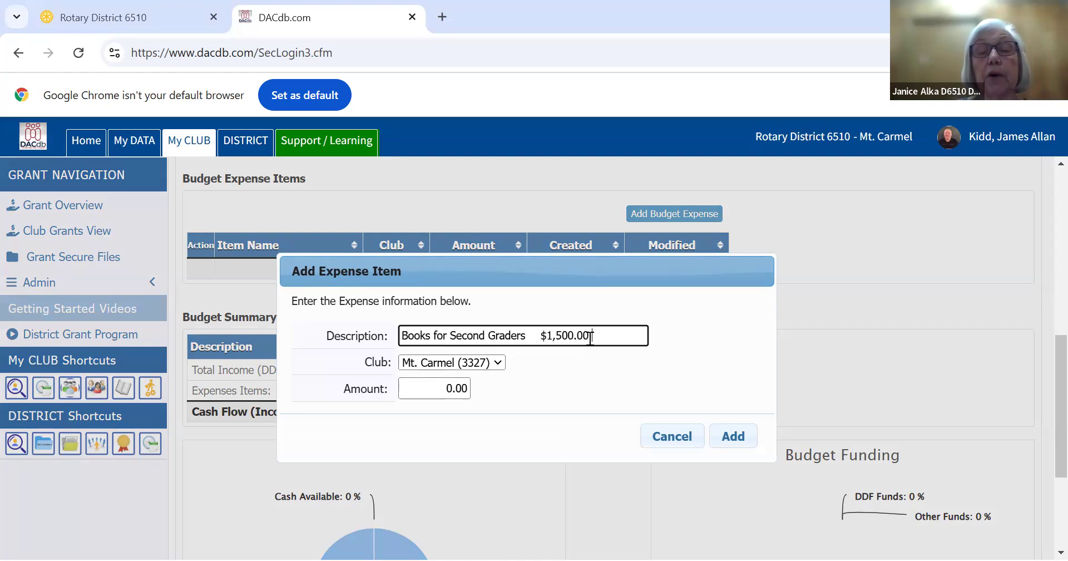
drag(591, 337, 536, 336)
key(ctrl+x)
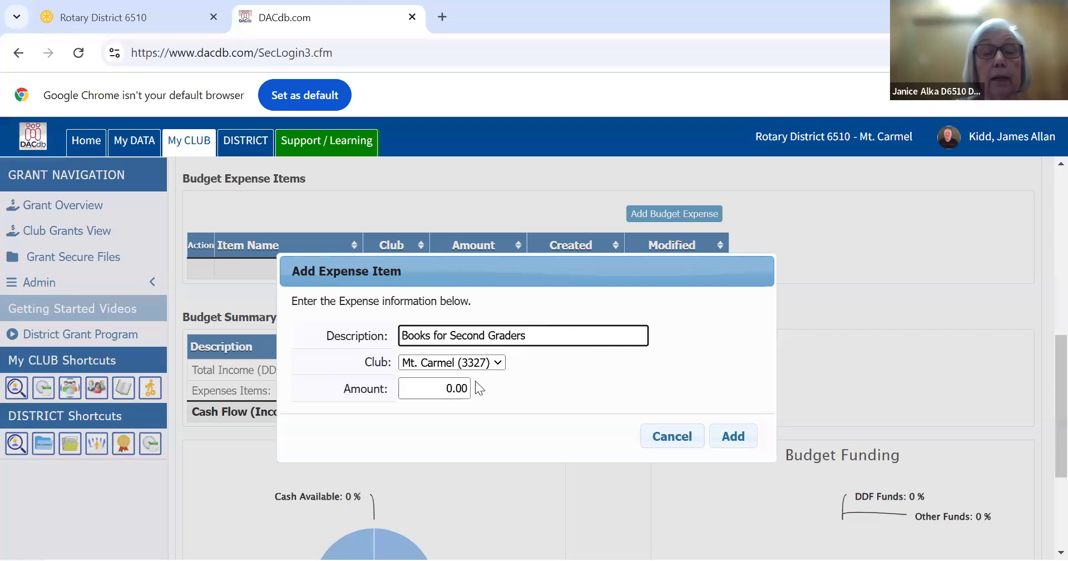
drag(442, 386, 469, 397)
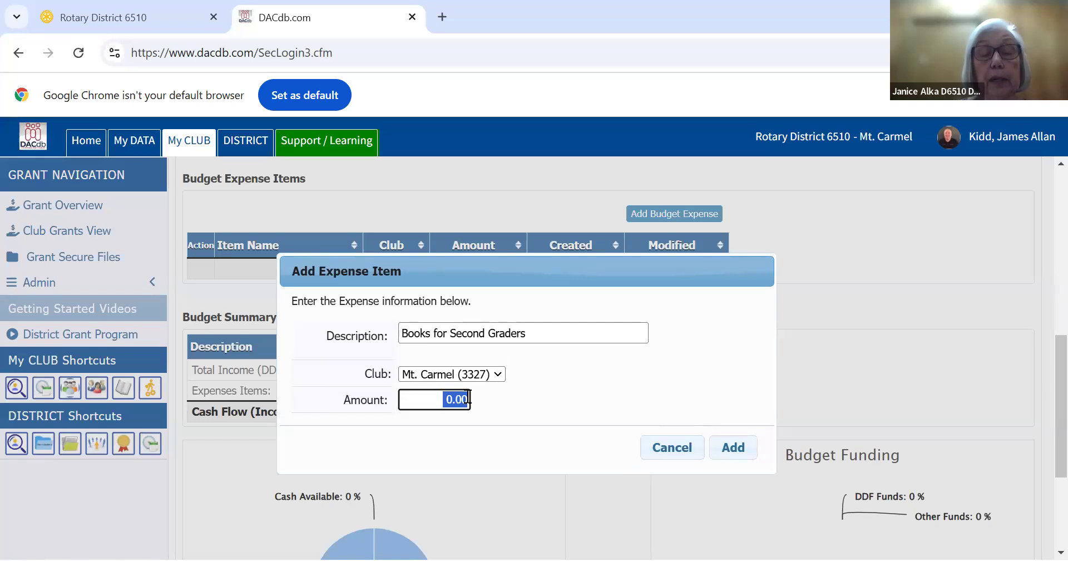
text(1500)
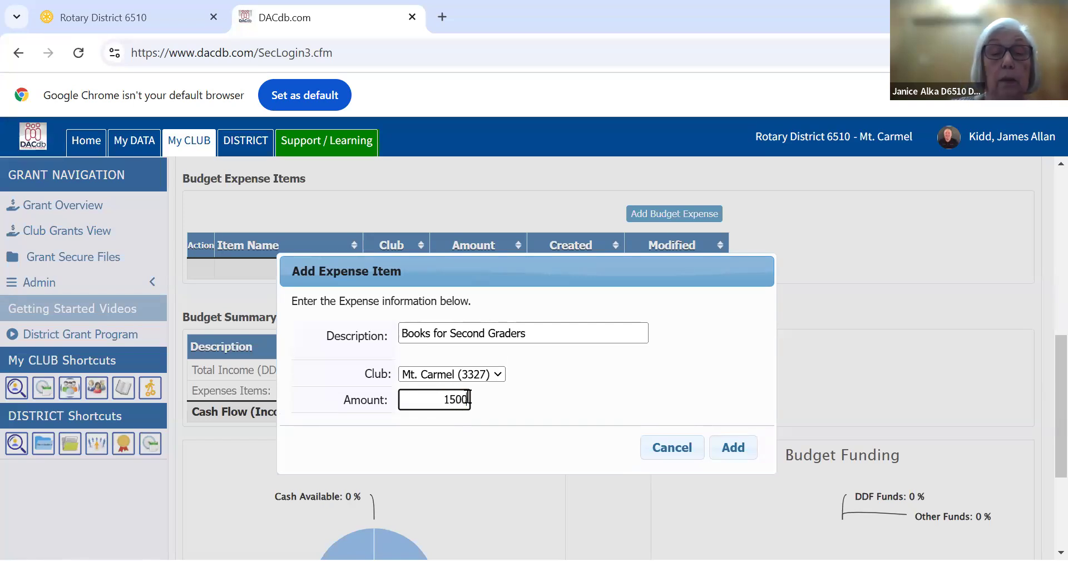
text(.00)
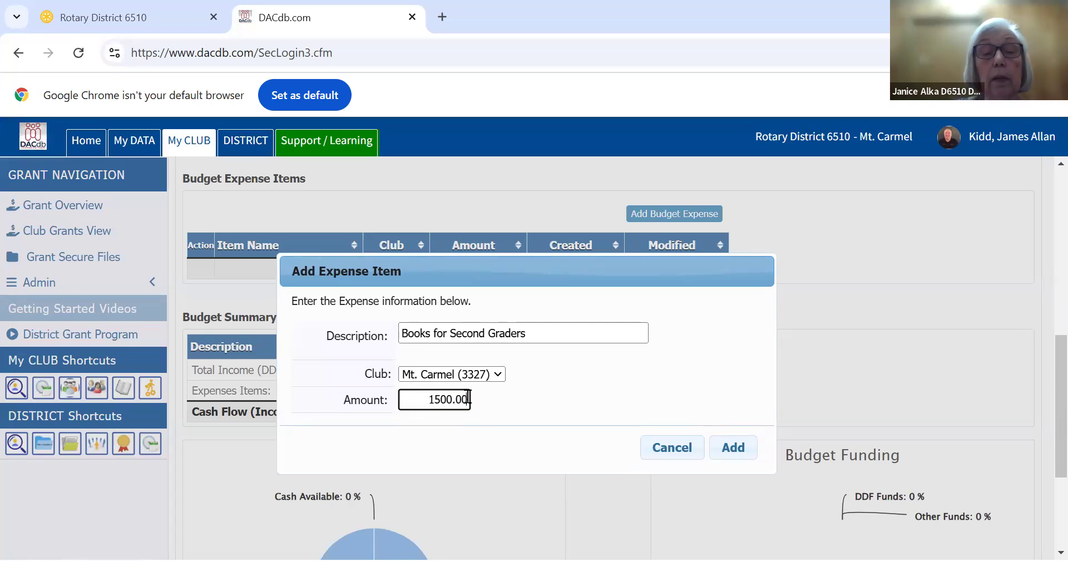
click(725, 448)
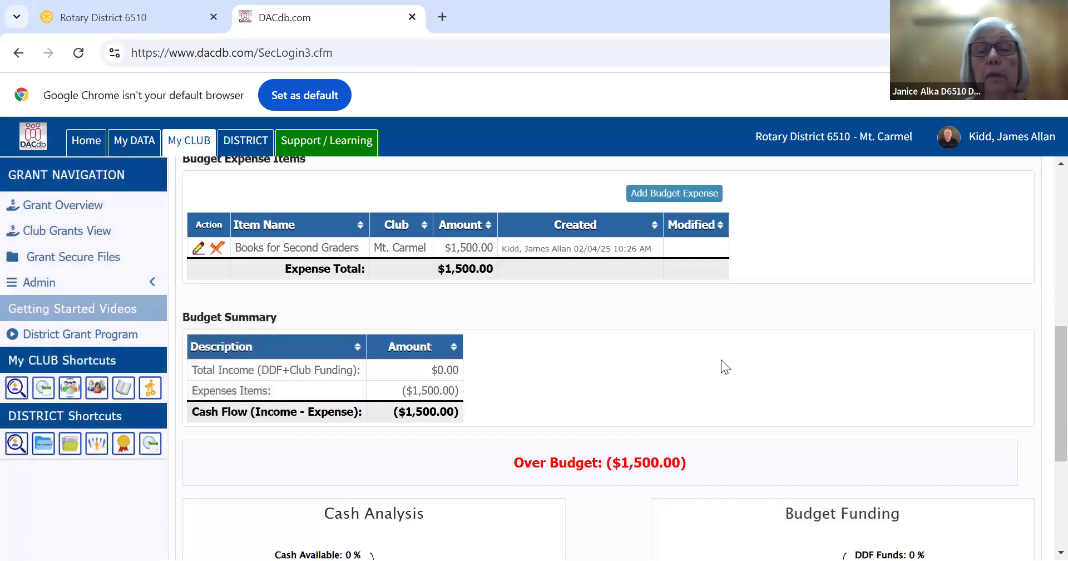
Add a budget expense item "Stamps from Rotary" for the Mt. Carmel club with an amount of 100.00
click(691, 195)
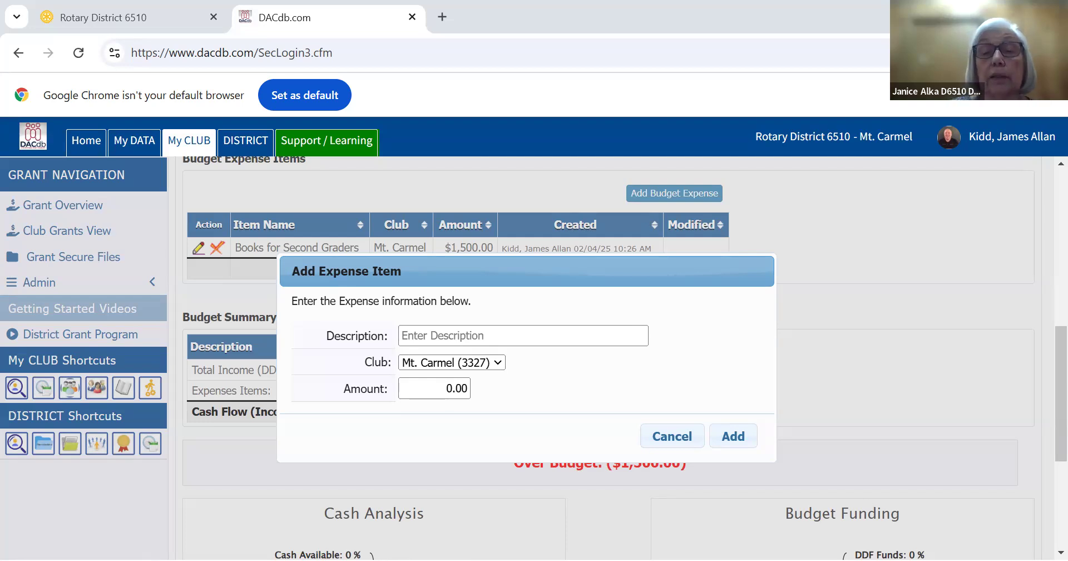
click(457, 334)
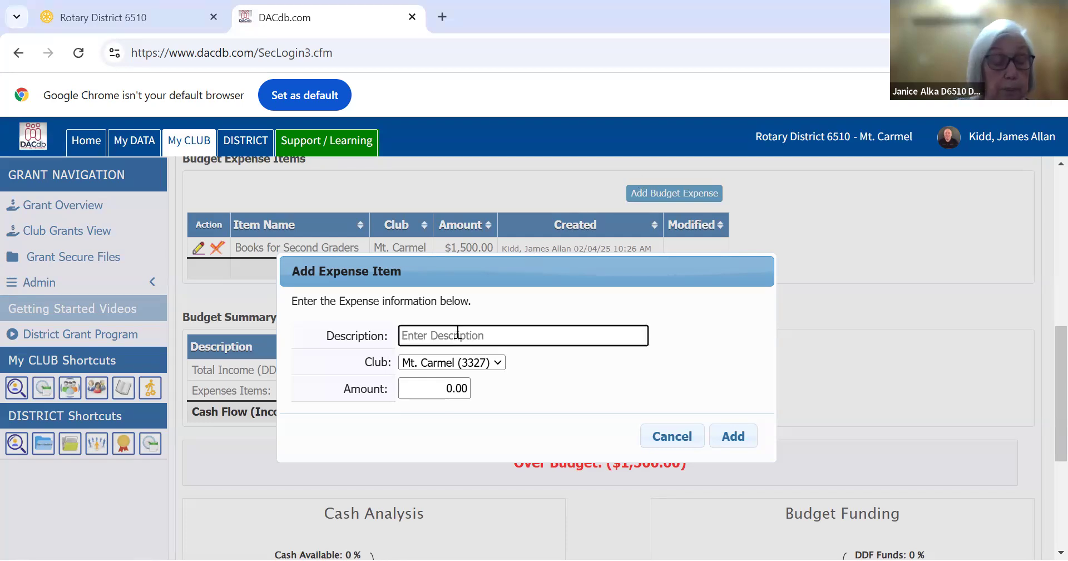
click(457, 332)
key(ctrl+v)
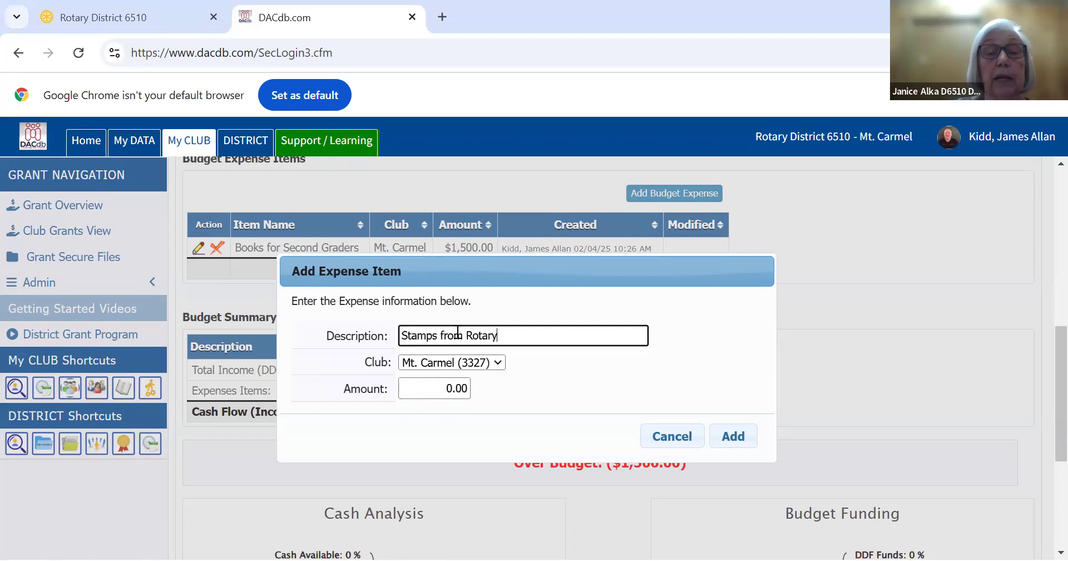
click(449, 388)
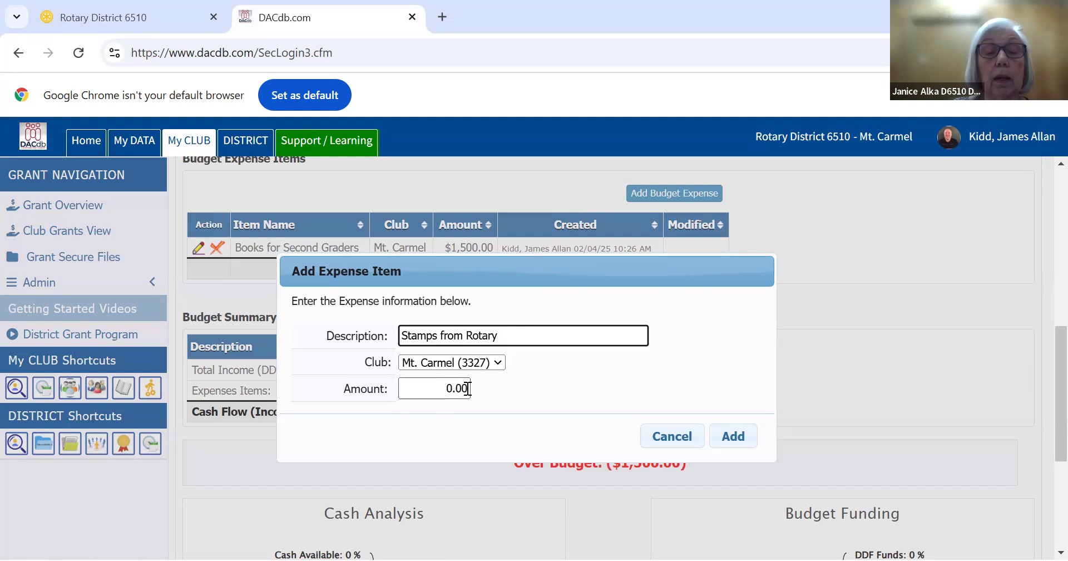
click(466, 388)
double_click(442, 398)
text(1)
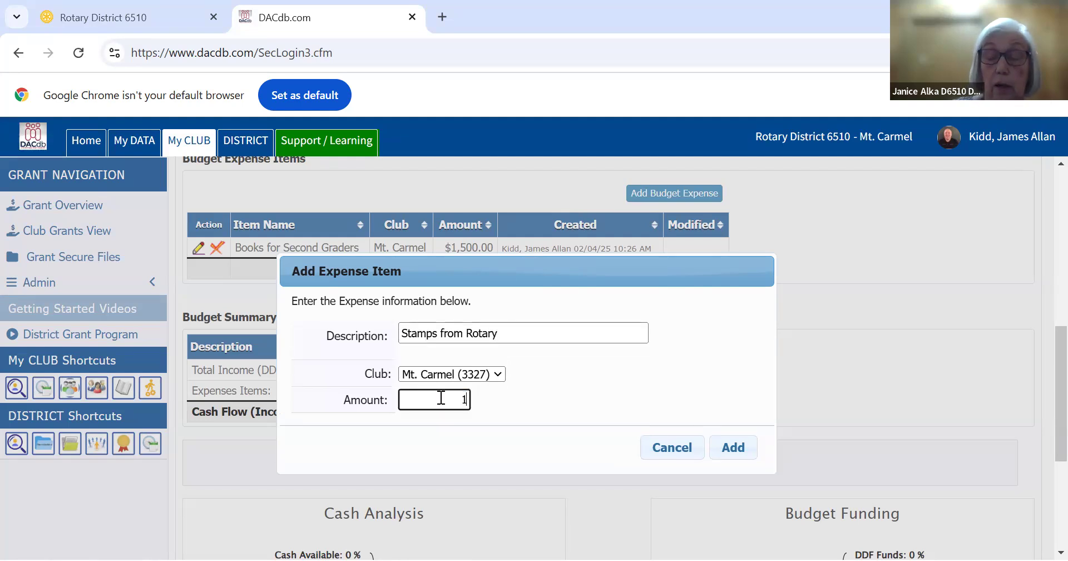
text(000.)
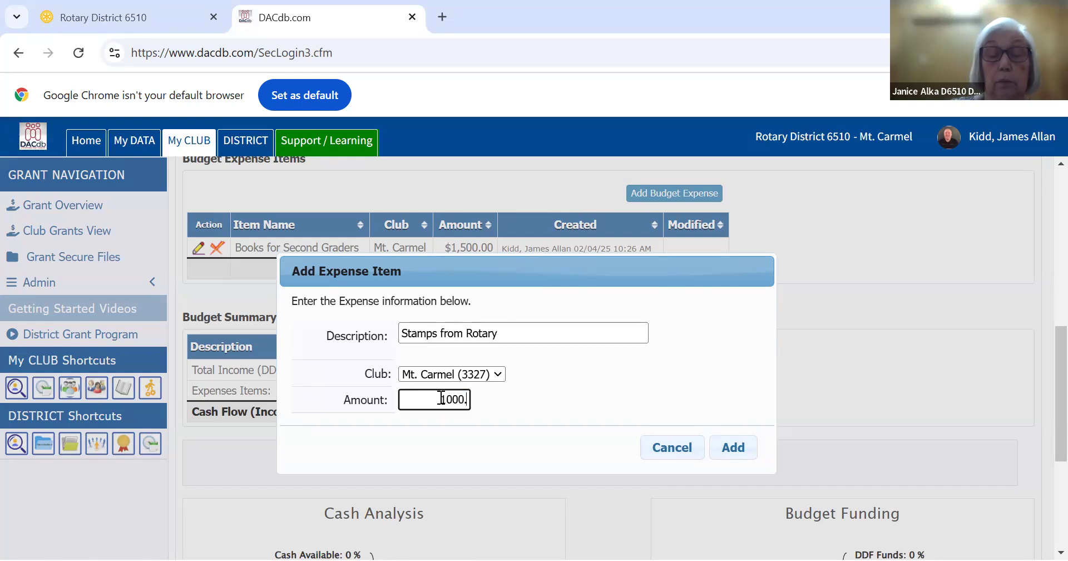
key(BackSpace)
key(BackSpace)
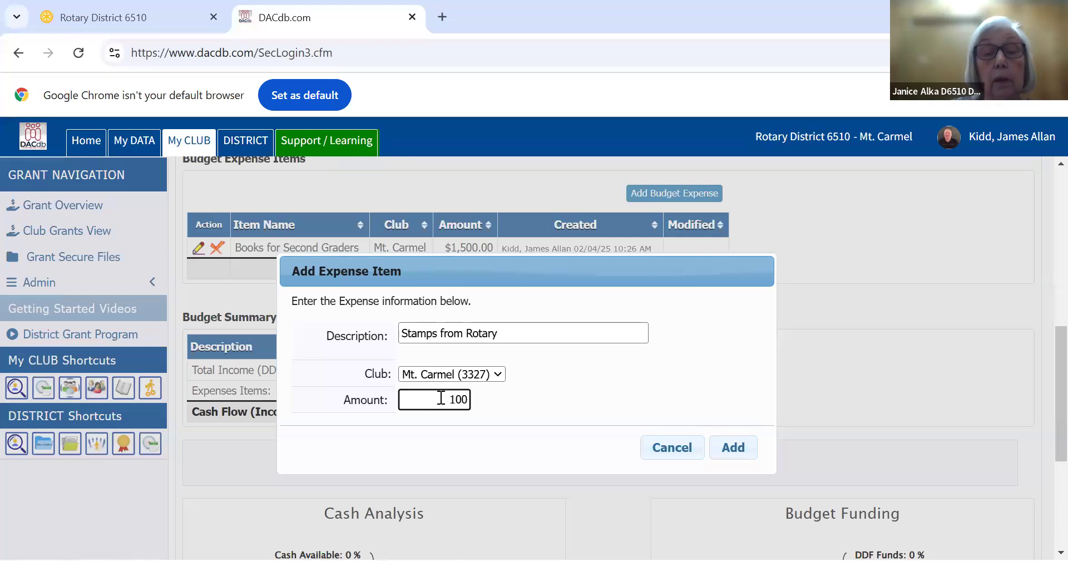
text(.00)
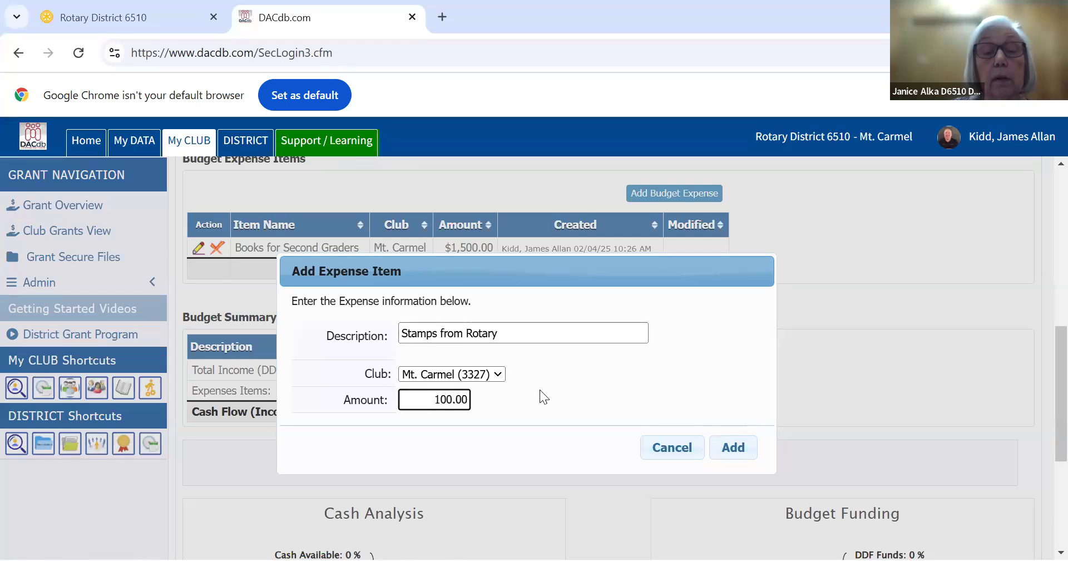
click(732, 448)
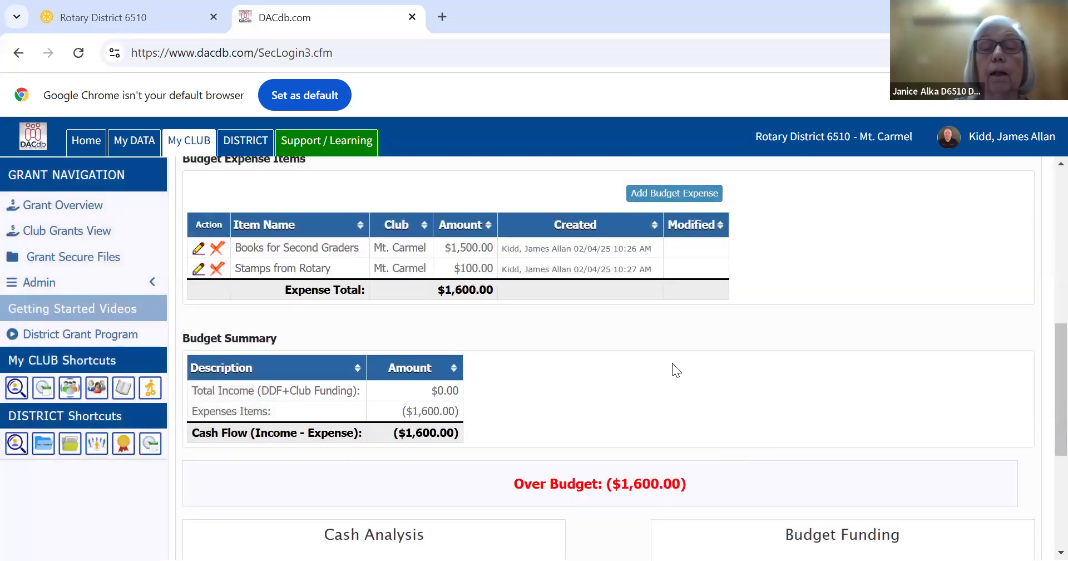
Add a budget expense item "Book Markers of 4 way test" for the Mt. Carmel club with an amount of 100.00
click(662, 194)
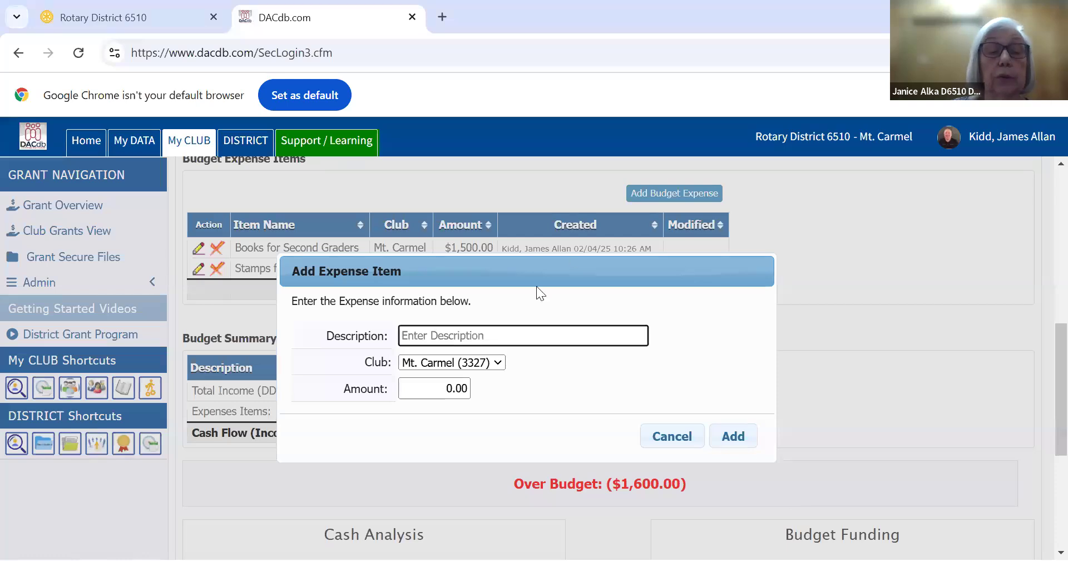
click(490, 335)
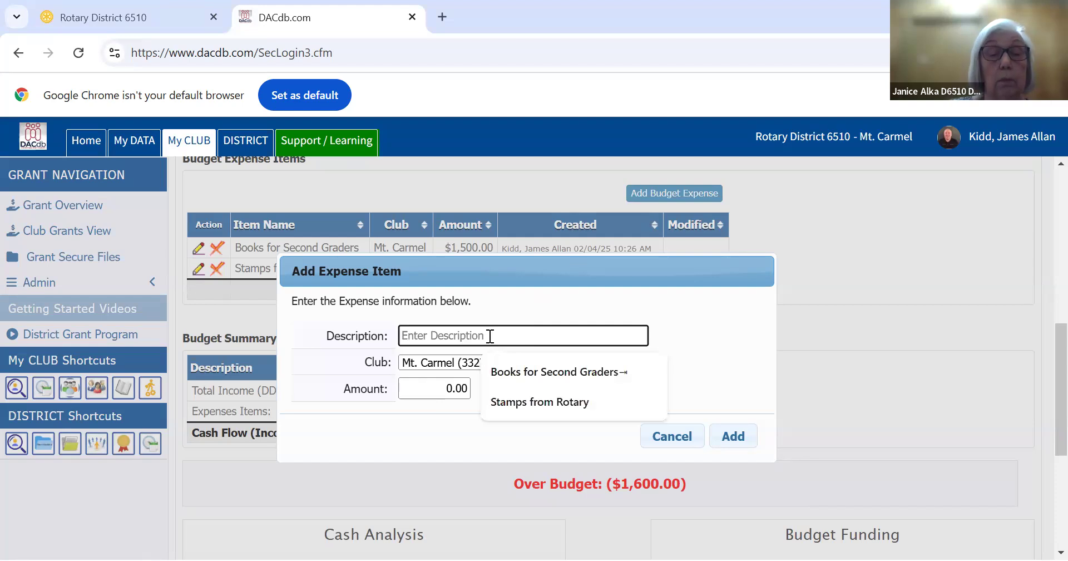
text(Book Markers of 4 way test)
click(465, 386)
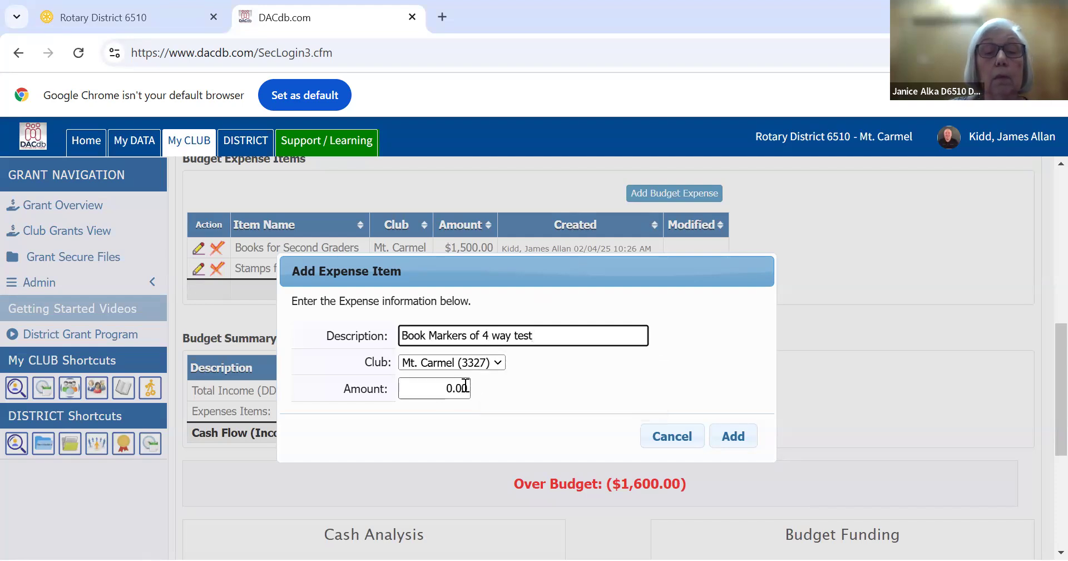
click(467, 388)
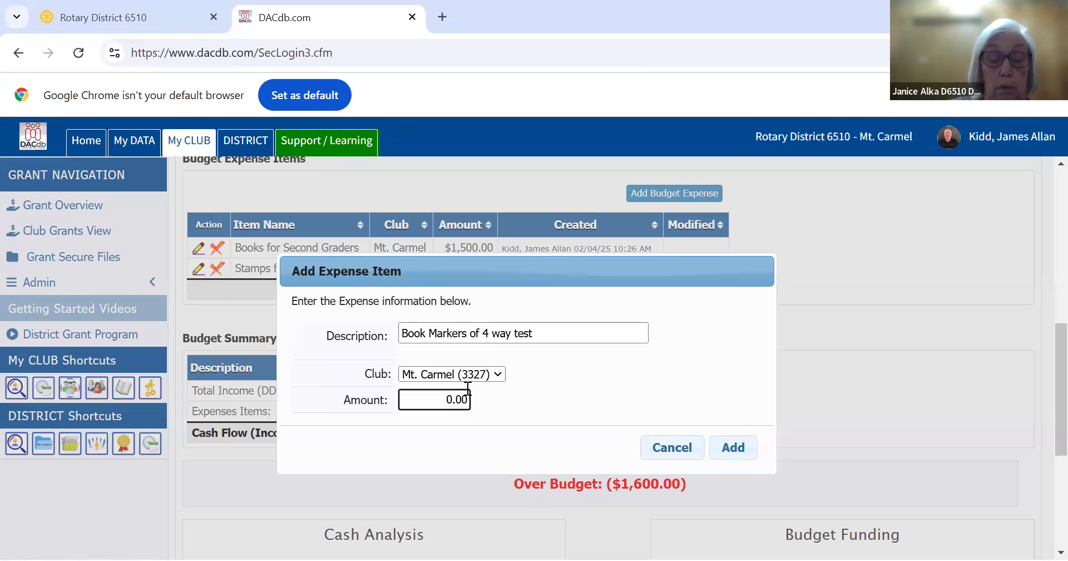
key(BackSpace)
key(BackSpace)
key(BackSpace)
key(BackSpace)
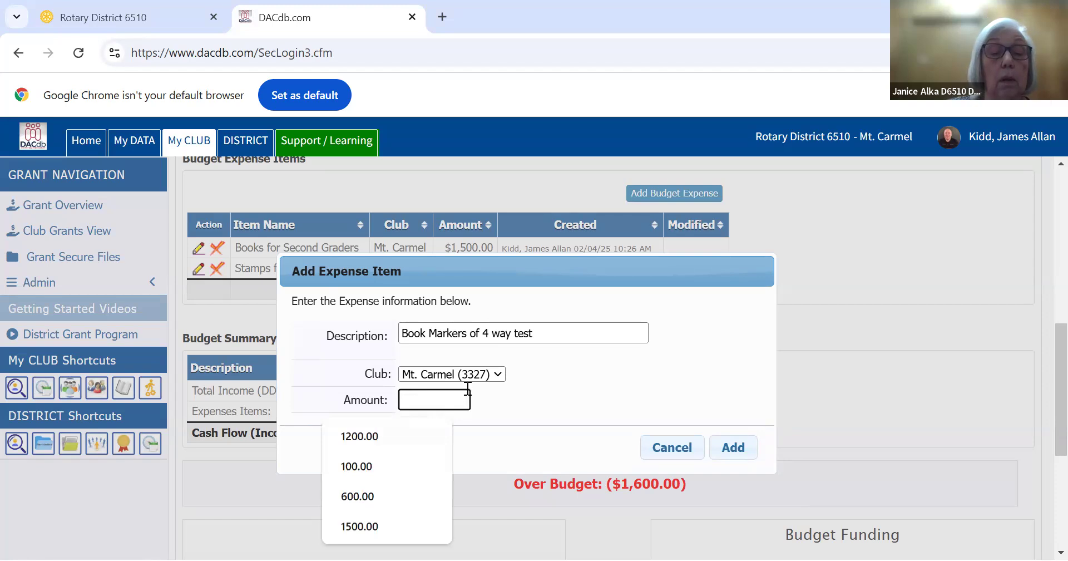
click(351, 467)
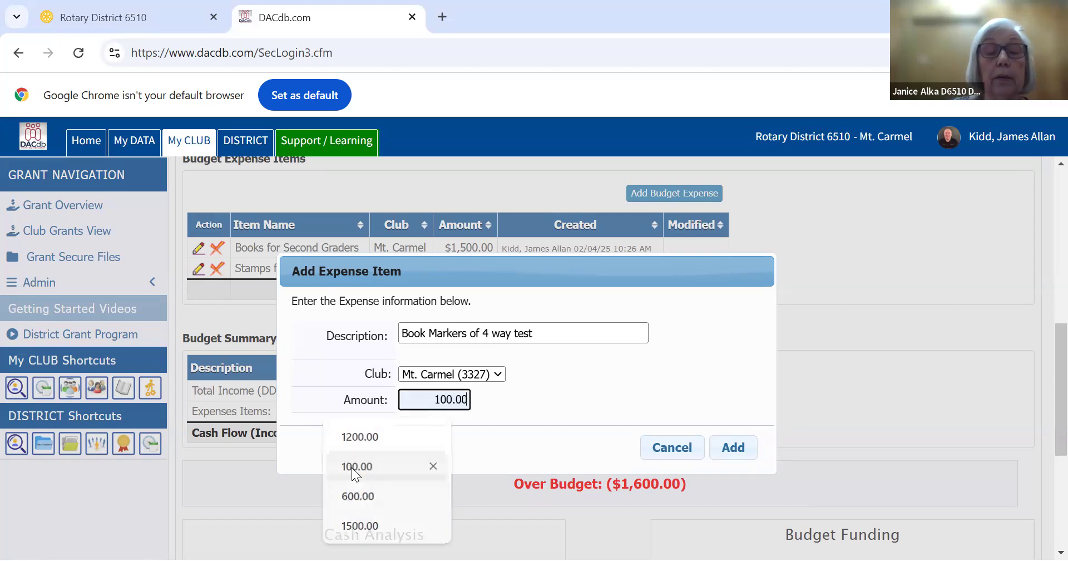
click(733, 448)
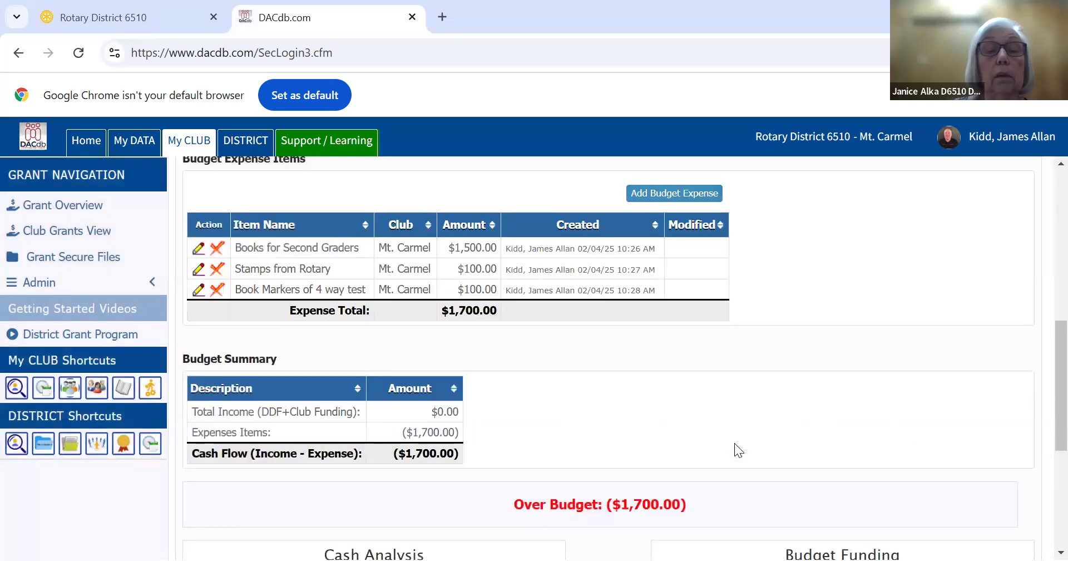
Add a budget expense item "Be sure to use this data" for the Mt. Carmel club with an amount of 100.00
click(676, 193)
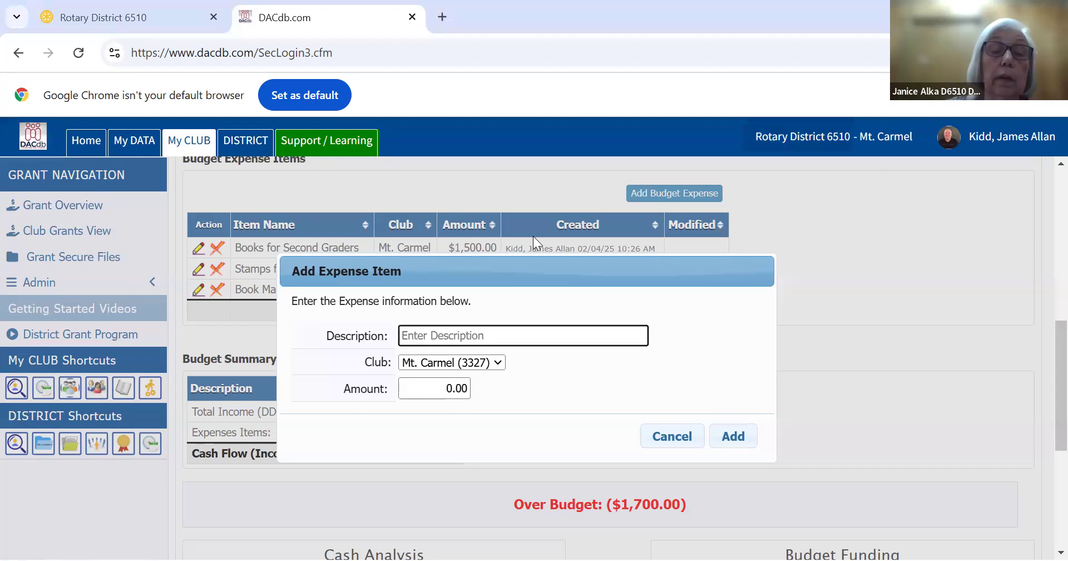
click(490, 335)
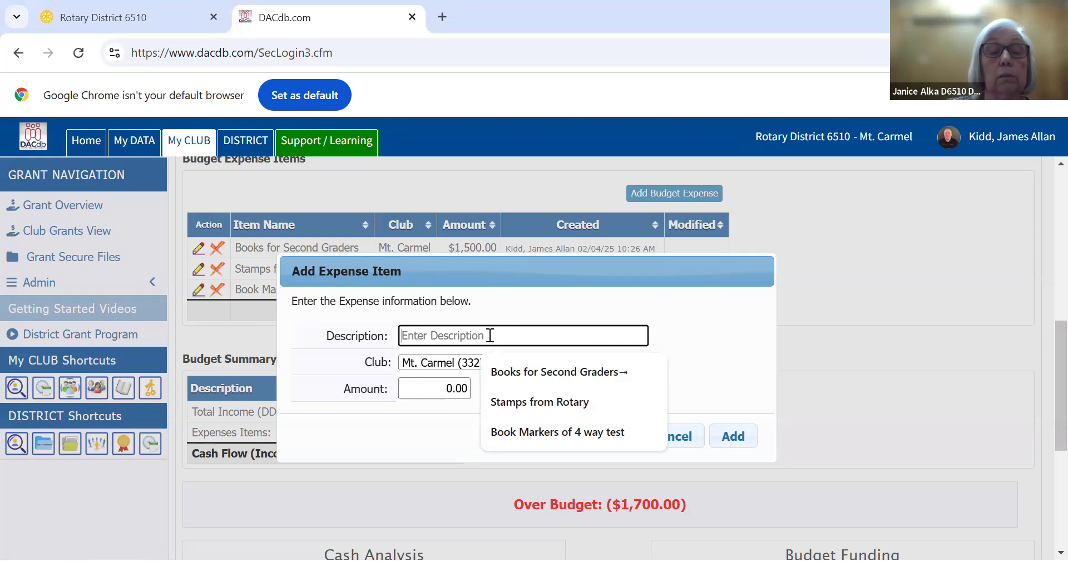
text(Be sure to use this data)
click(459, 390)
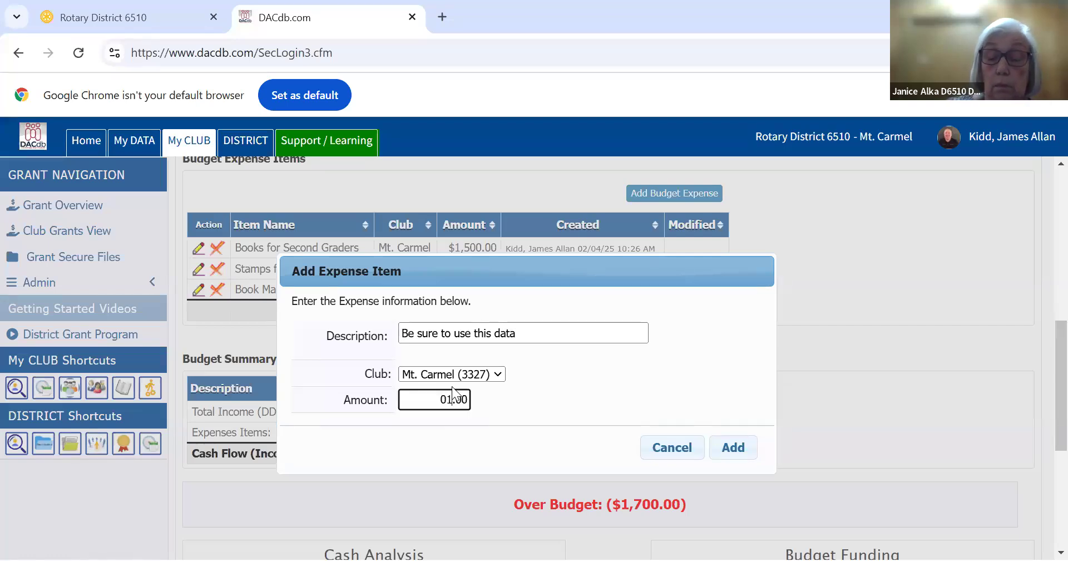
text(00)
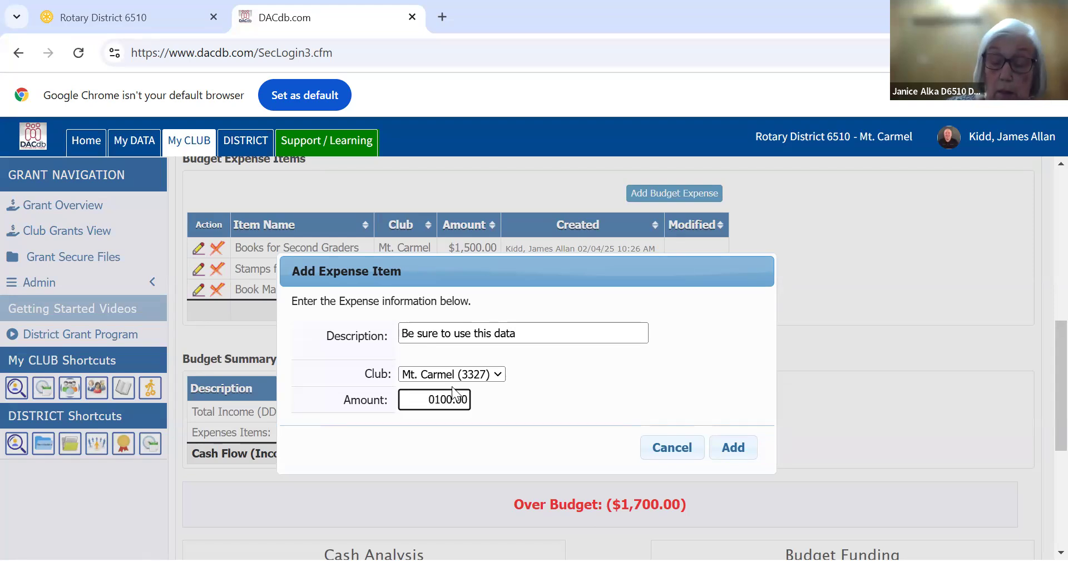
key(BackSpace)
click(738, 451)
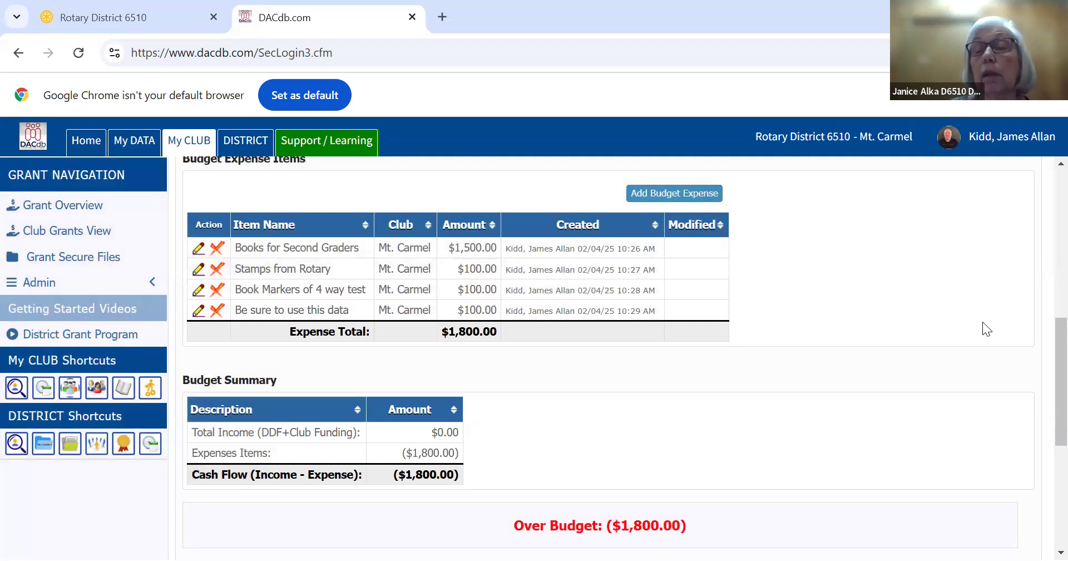
Add a budget income item "Rotary Club" for the Mt. Carmel club with 600.00 from Other Club Funding
drag(1057, 375, 1039, 301)
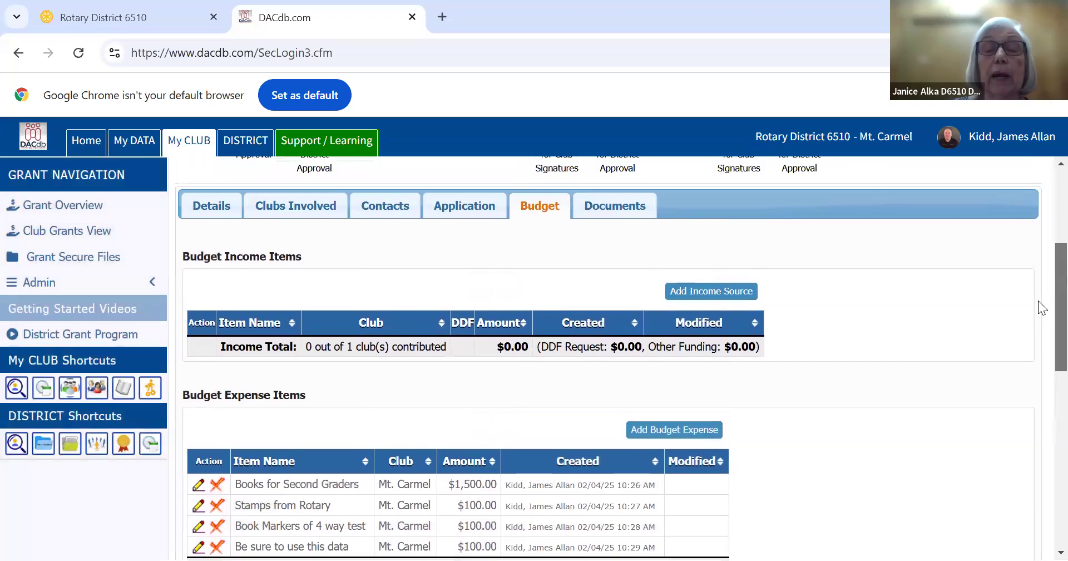
click(697, 290)
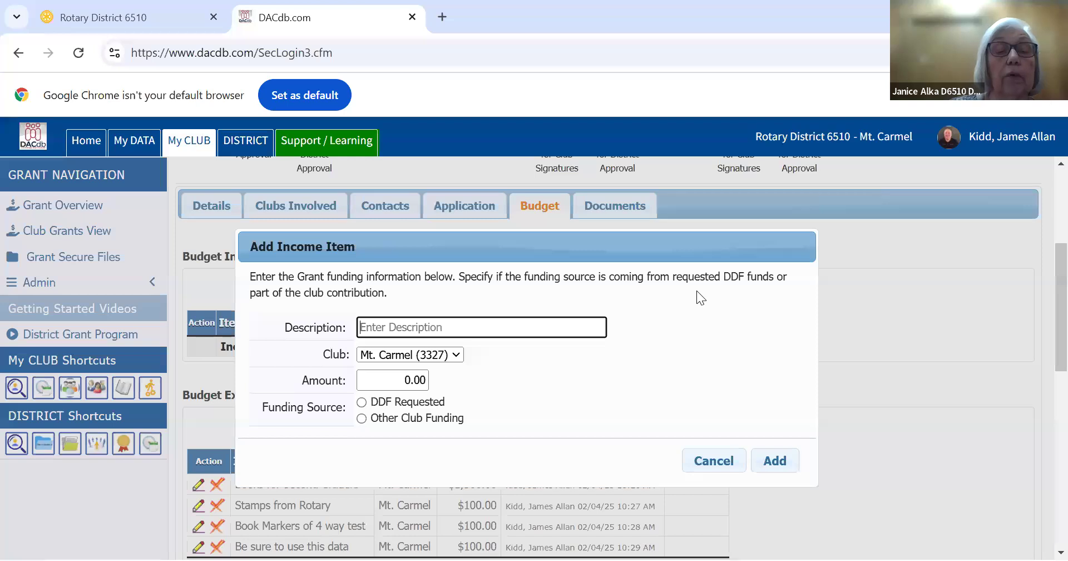
click(459, 327)
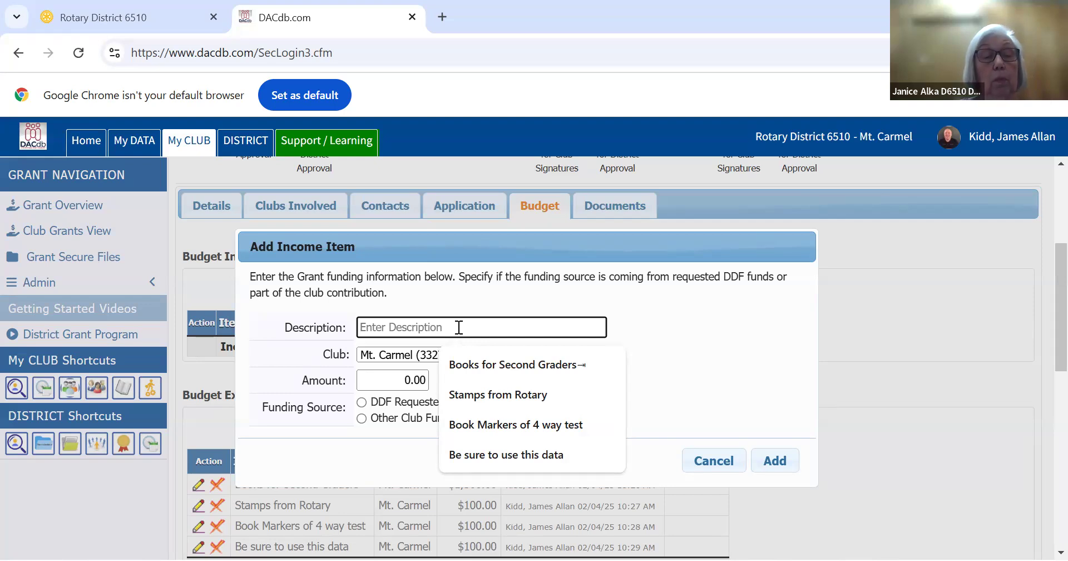
text(Rotary)
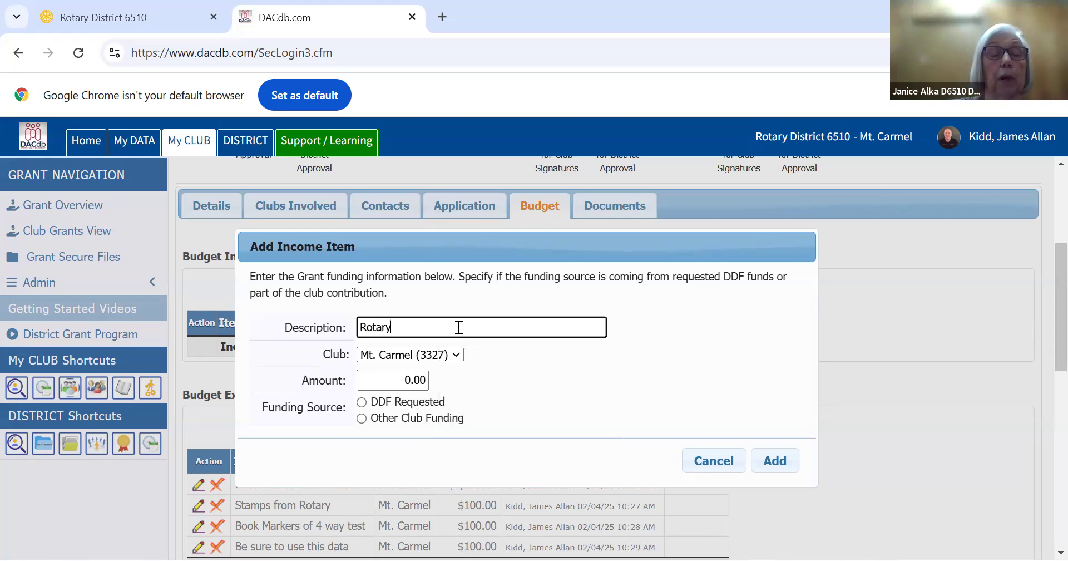
text( Club)
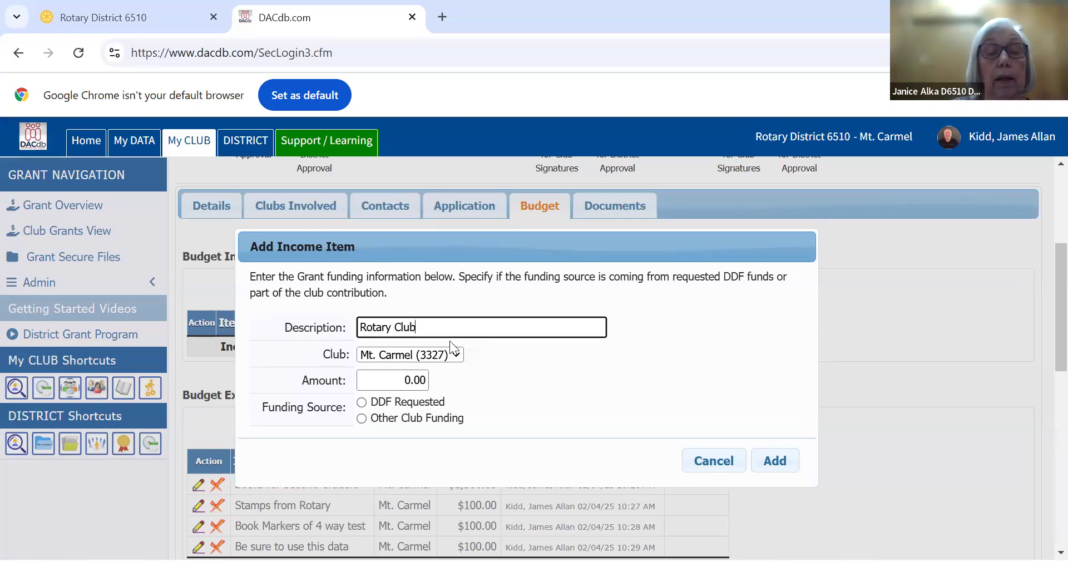
click(362, 419)
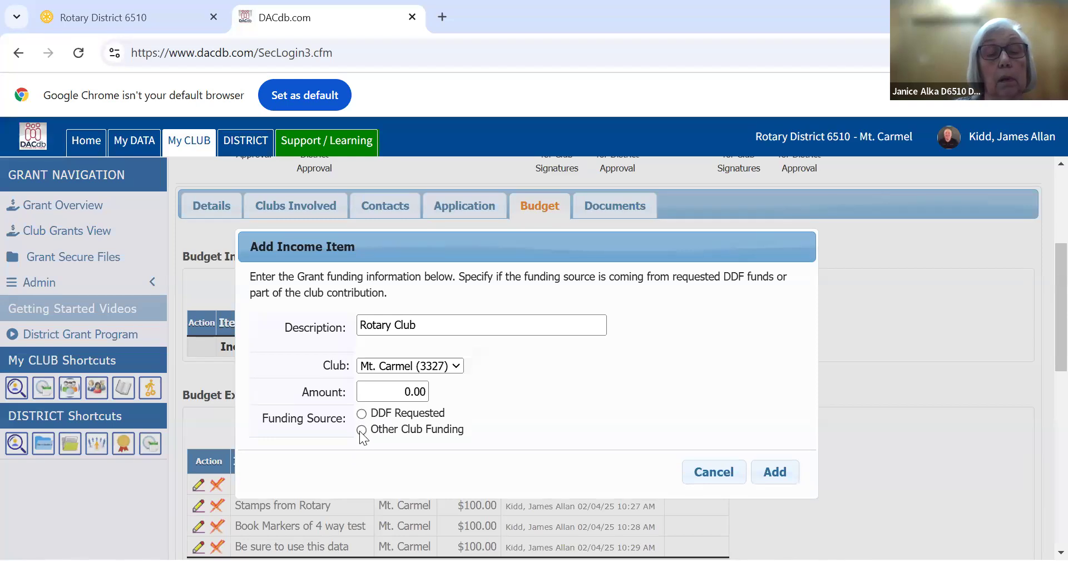
click(362, 430)
click(401, 391)
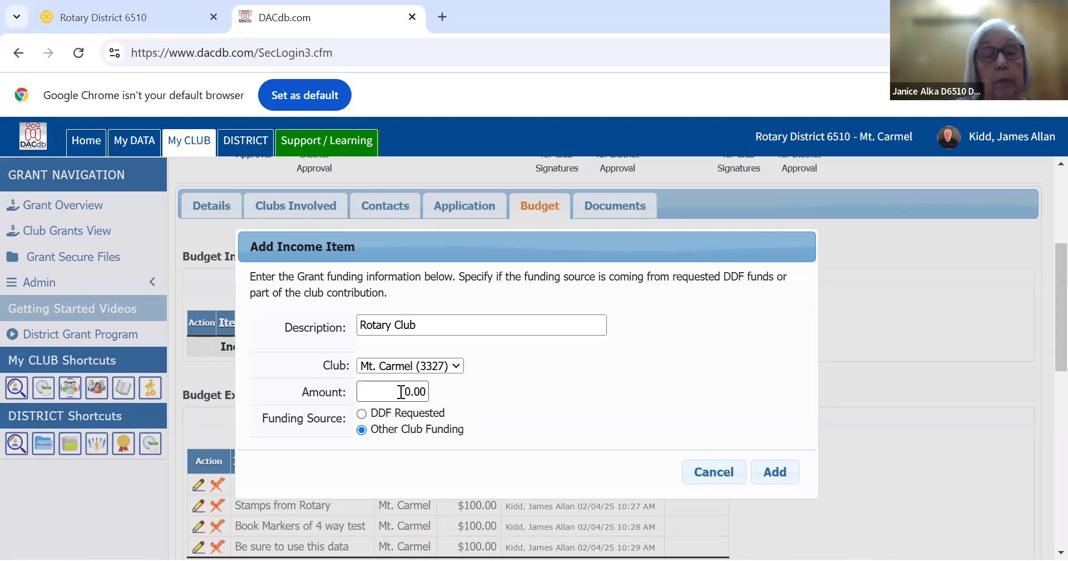
click(404, 391)
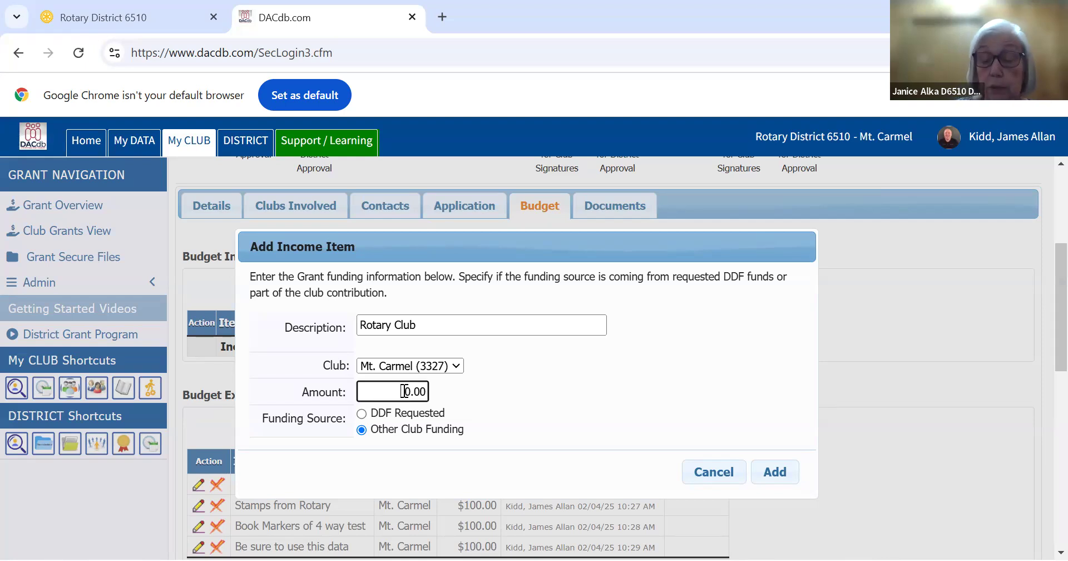
text(60)
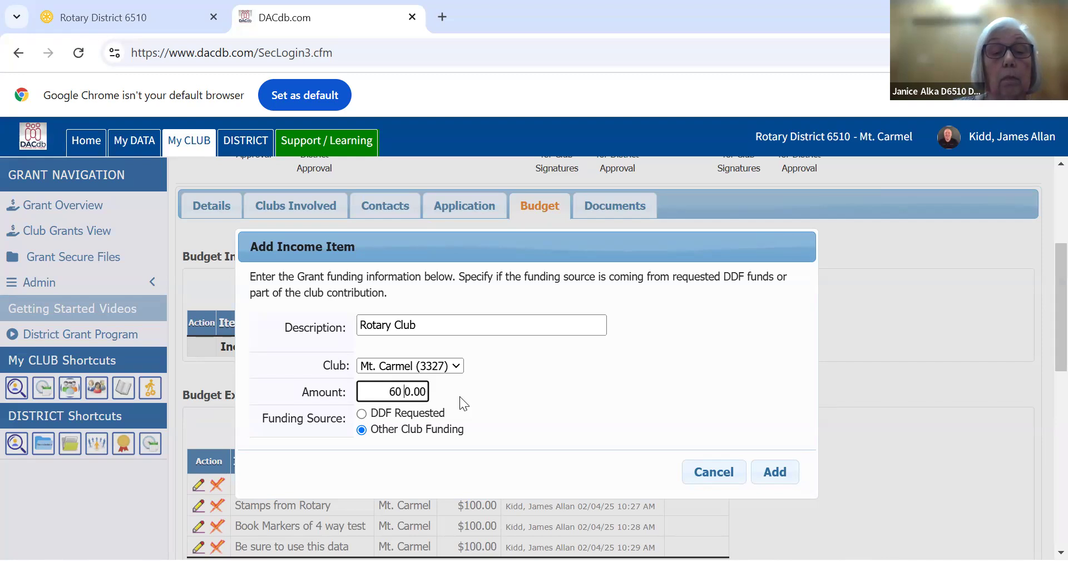
key(BackSpace)
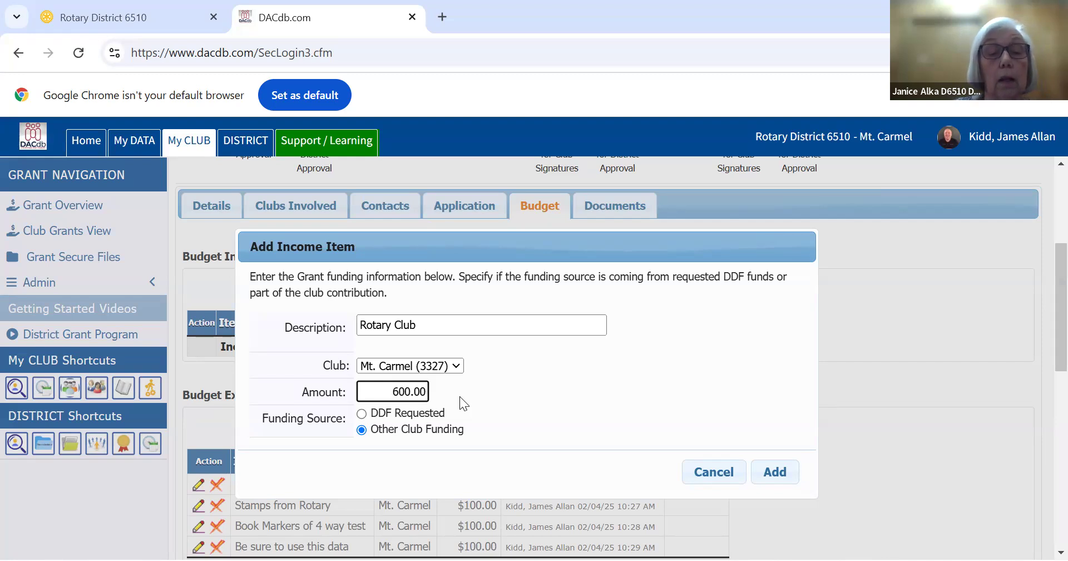
click(776, 474)
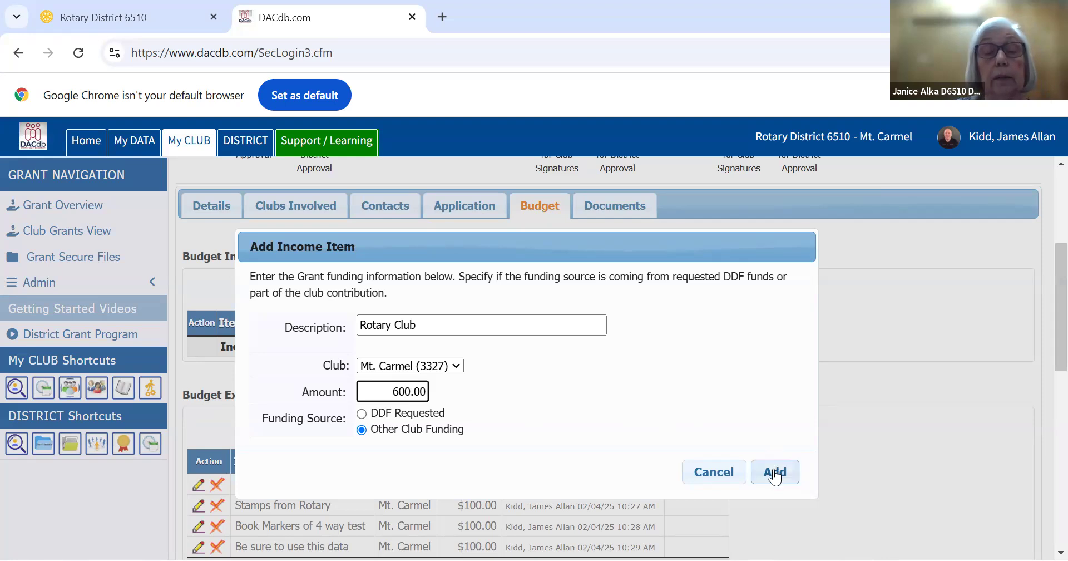
click(773, 470)
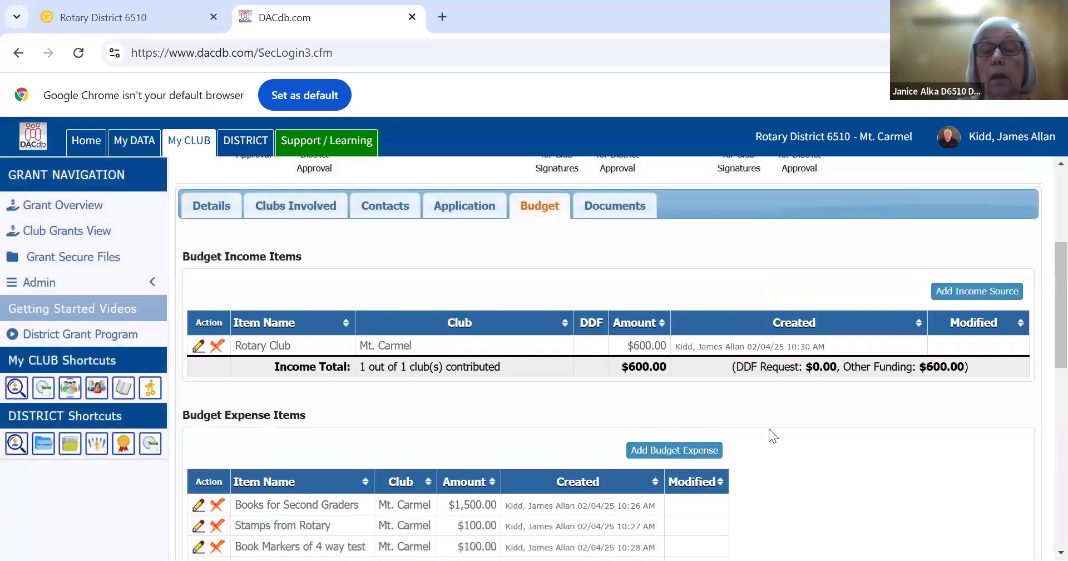
Add a budget income item "DDF" for the Mt. Carmel club with 1200.00 as DDF Requested
click(977, 292)
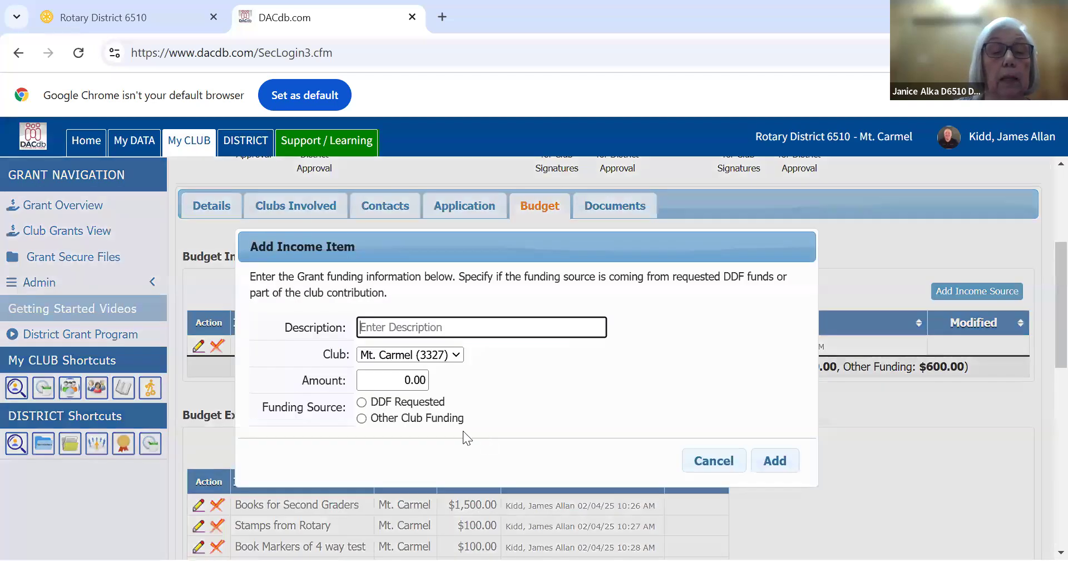
click(362, 403)
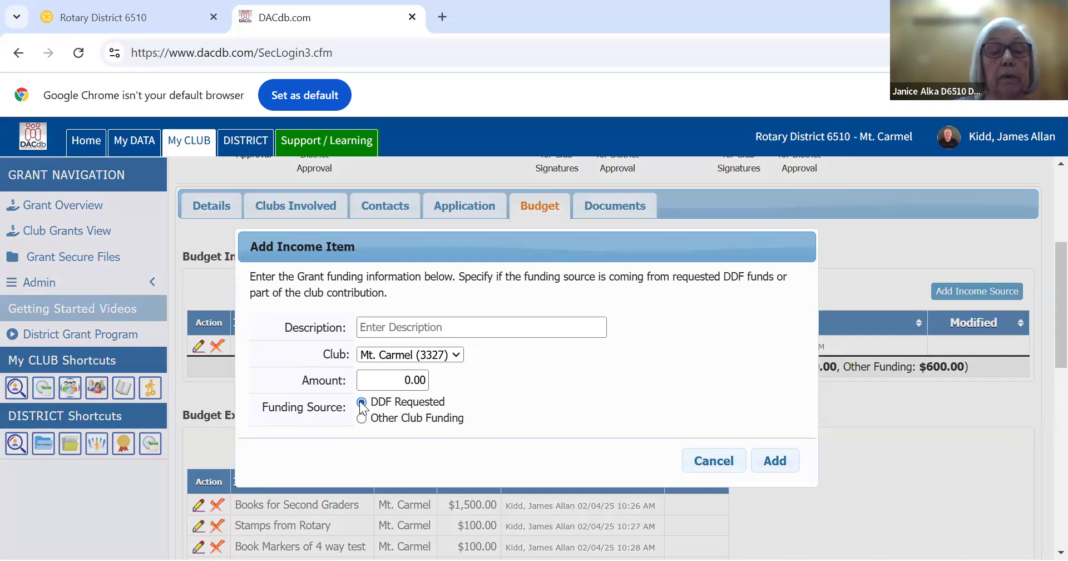
click(409, 380)
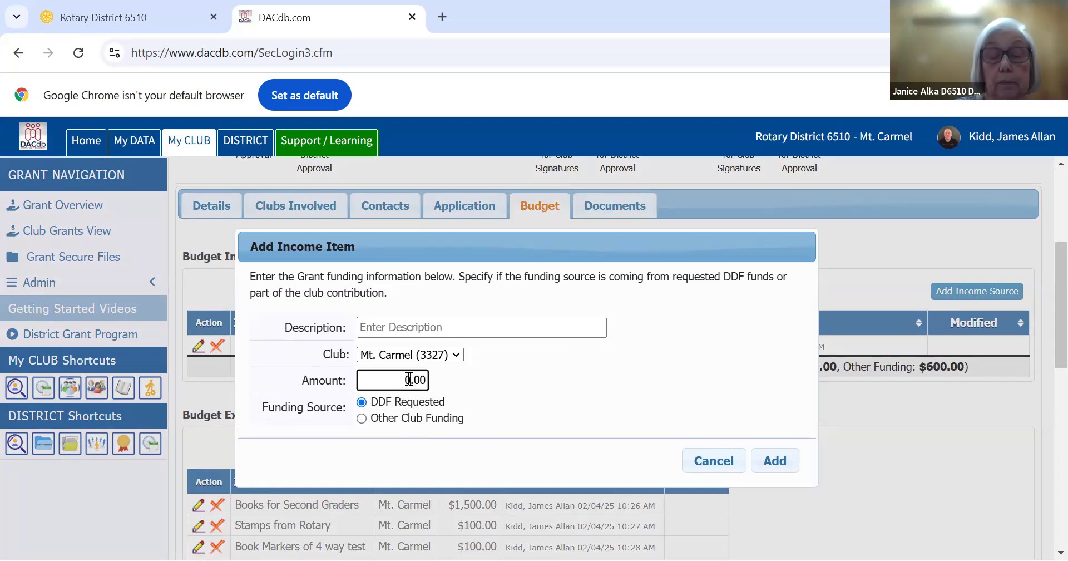
key(BackSpace)
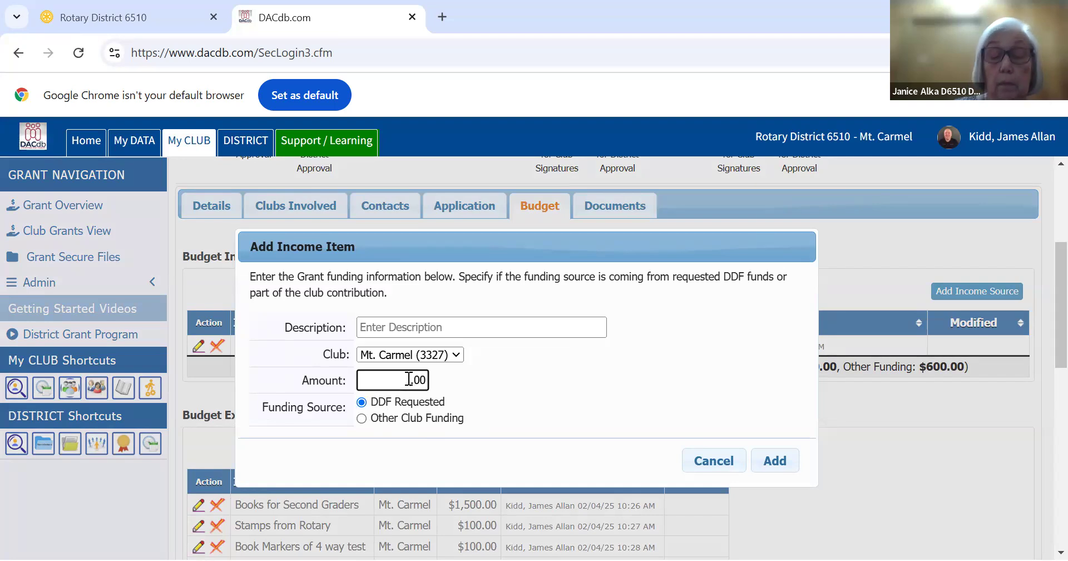
text(1200)
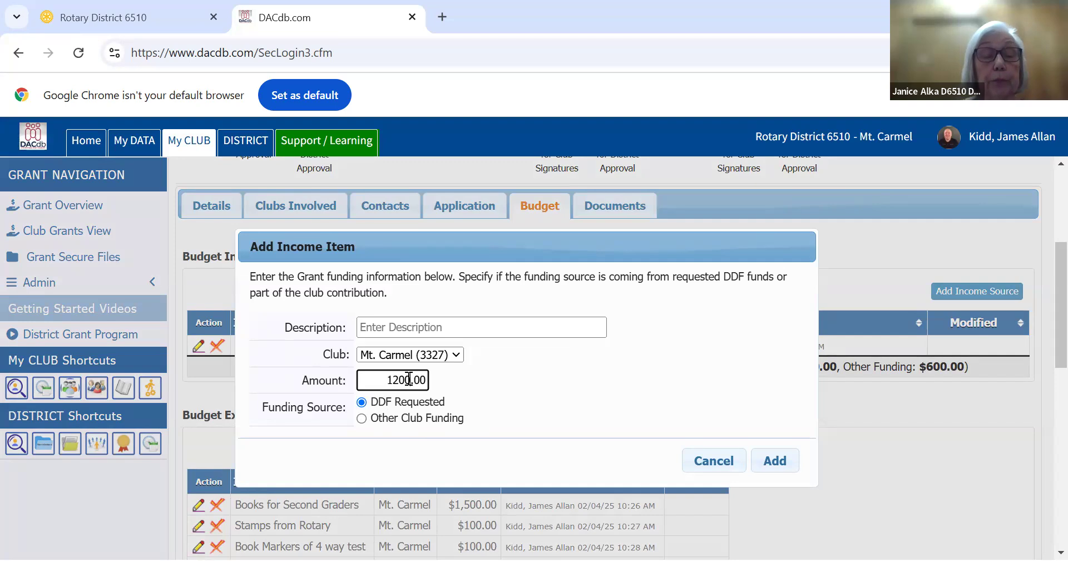
click(391, 327)
click(391, 327)
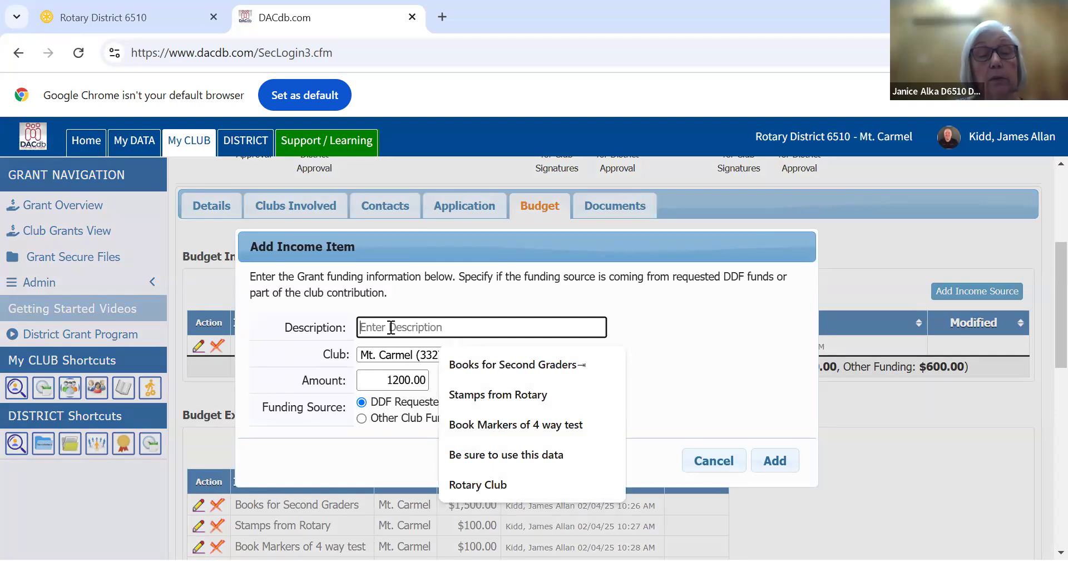
text(DDF)
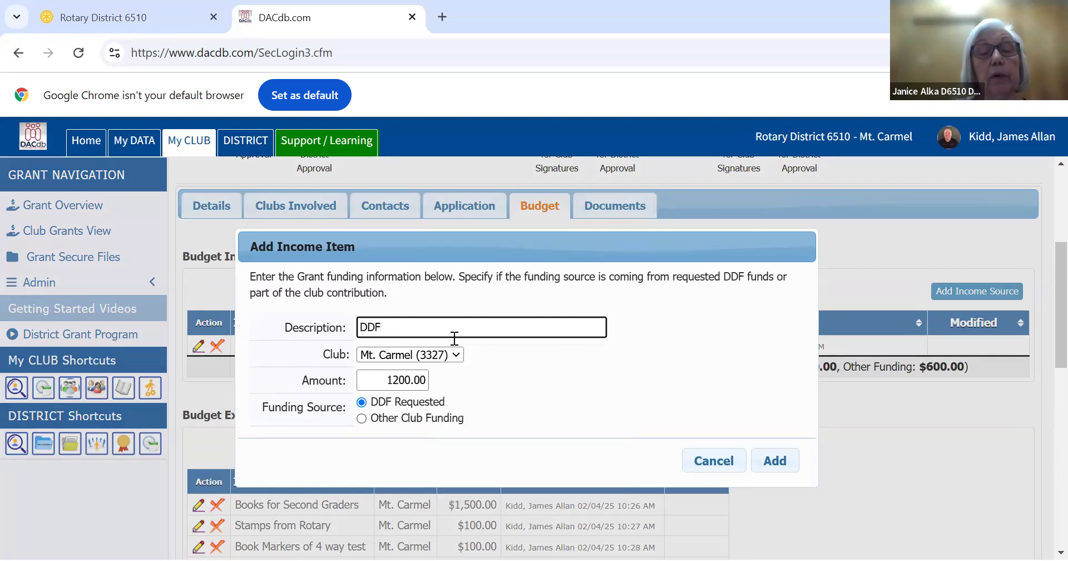
click(781, 456)
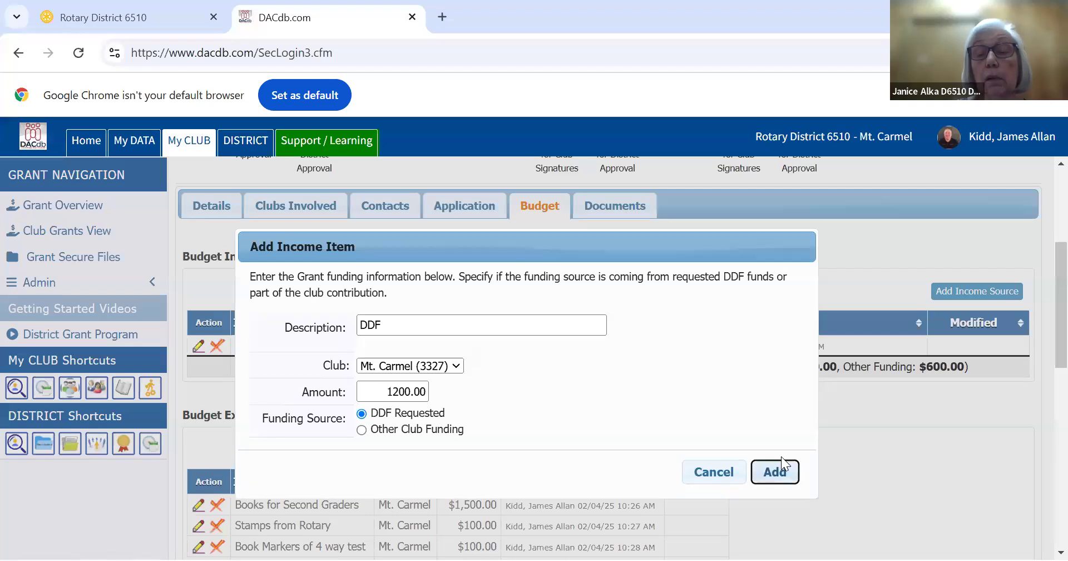
click(776, 473)
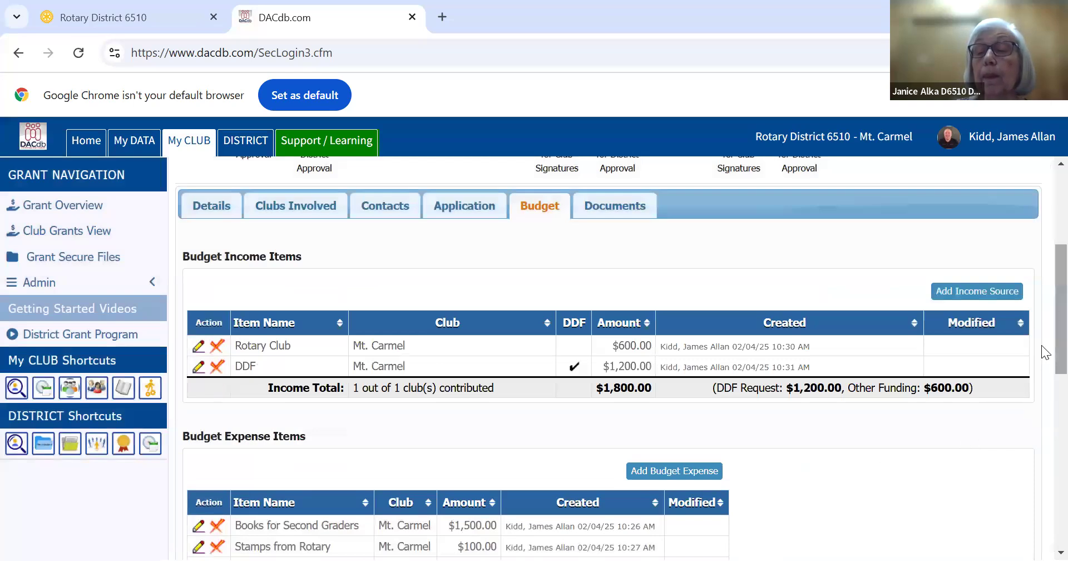
Save the grant draft and start the process of collecting the club's grant signatures
drag(1042, 344, 1041, 437)
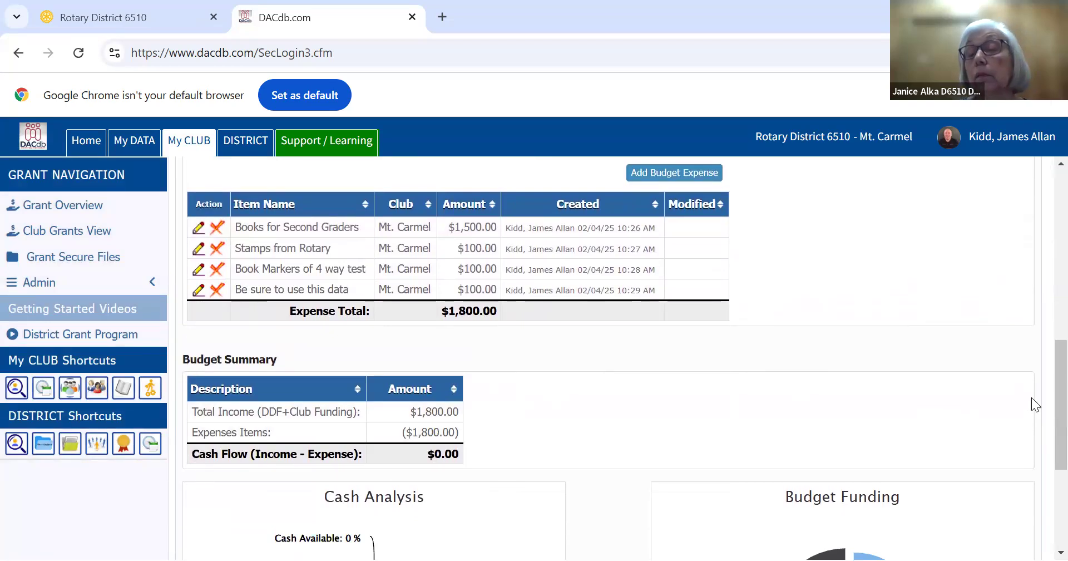
scroll(1041, 334, up, 7)
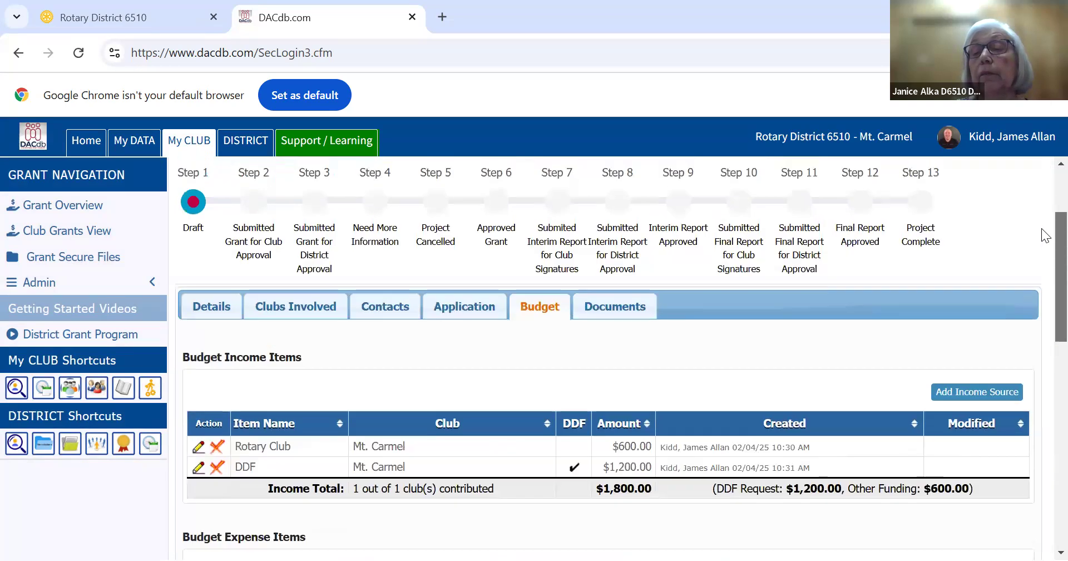
scroll(1039, 214, up, 3)
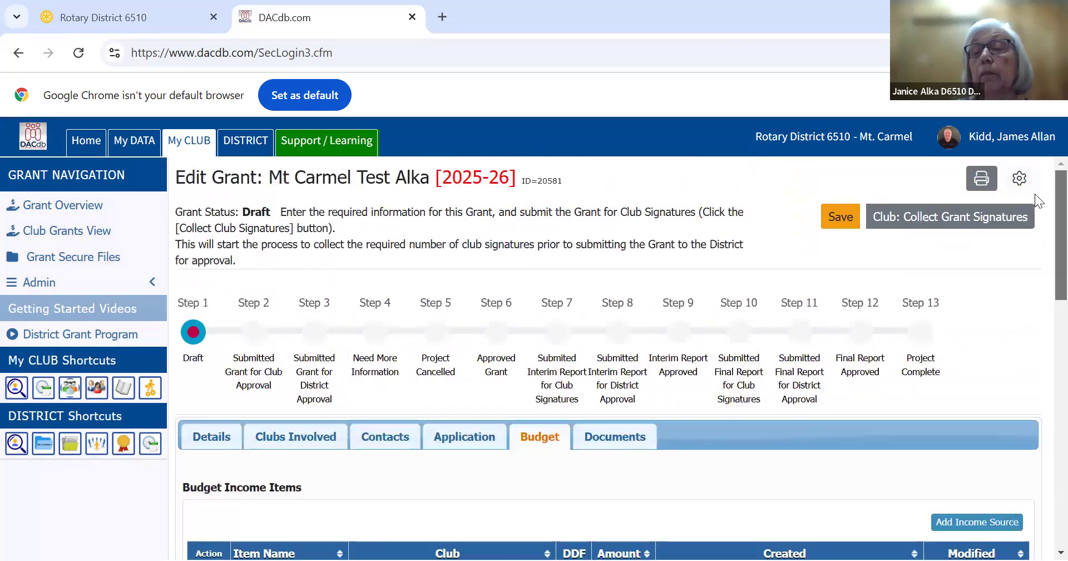
click(833, 216)
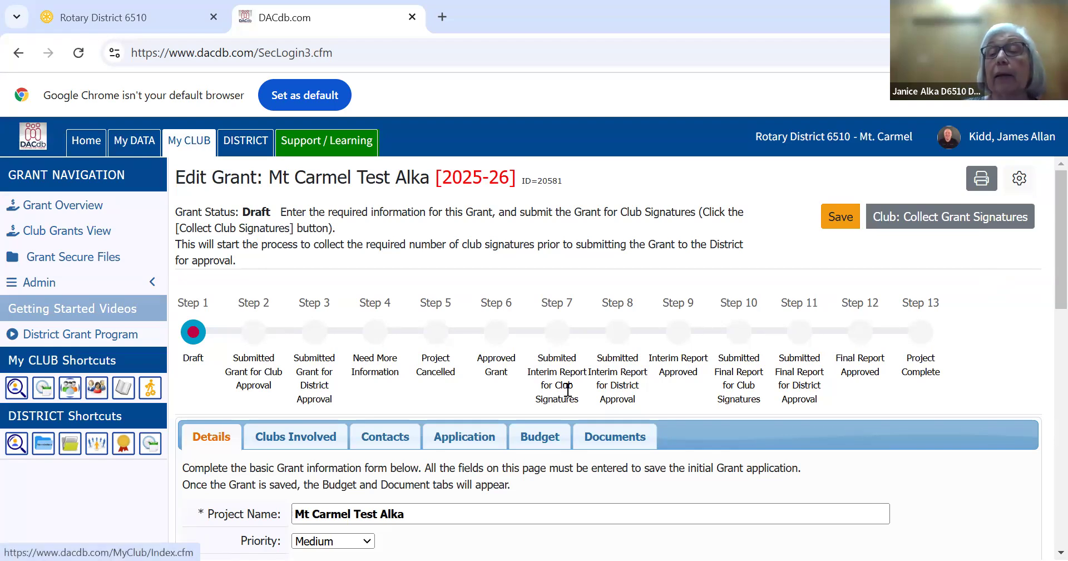
click(949, 219)
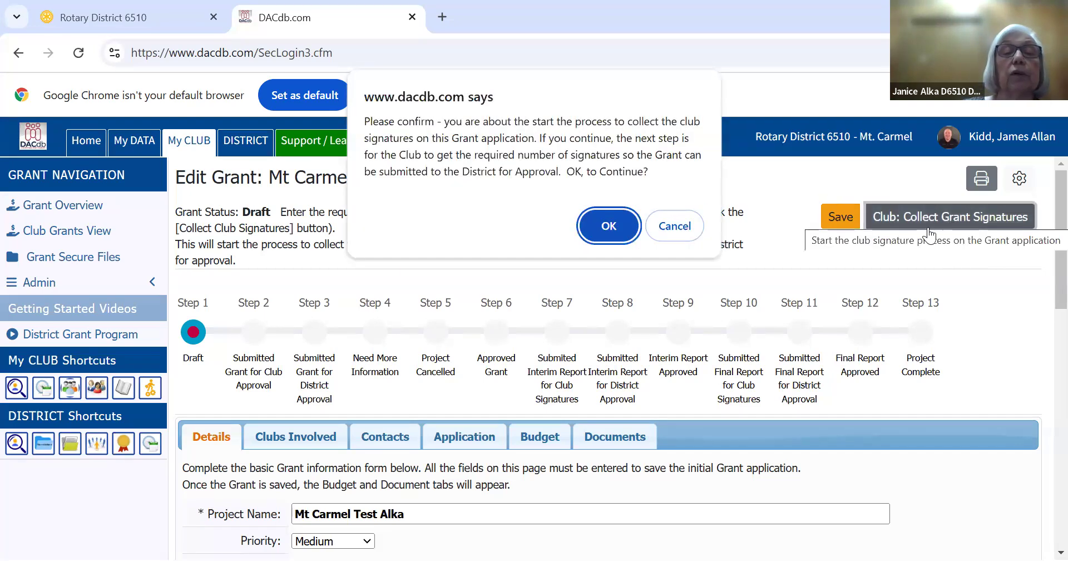
click(607, 227)
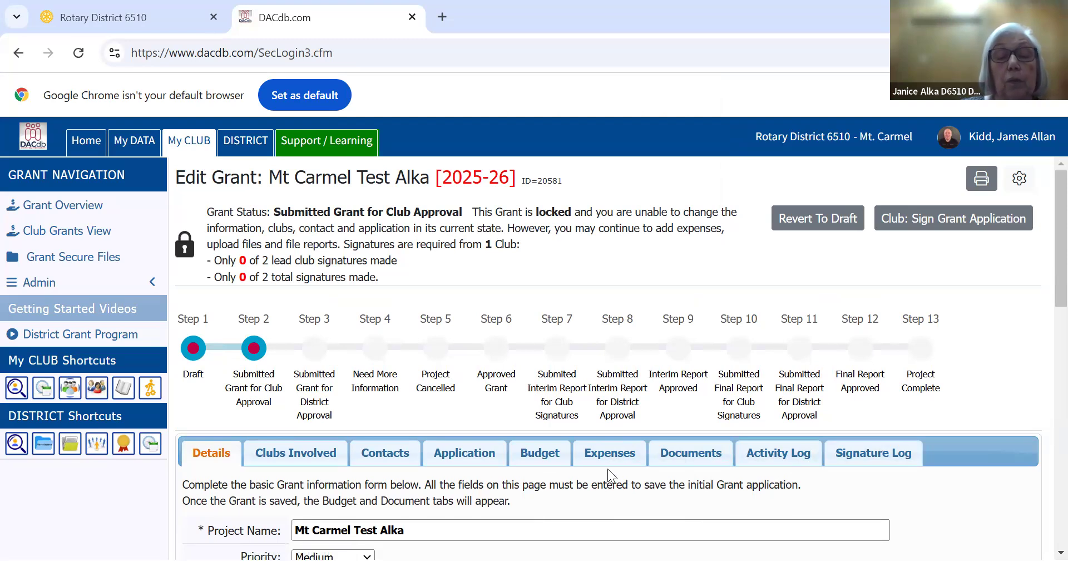
Start a new expense receipt for the grant with vendor "Vendor Books" and an amount of 1200.00
click(603, 455)
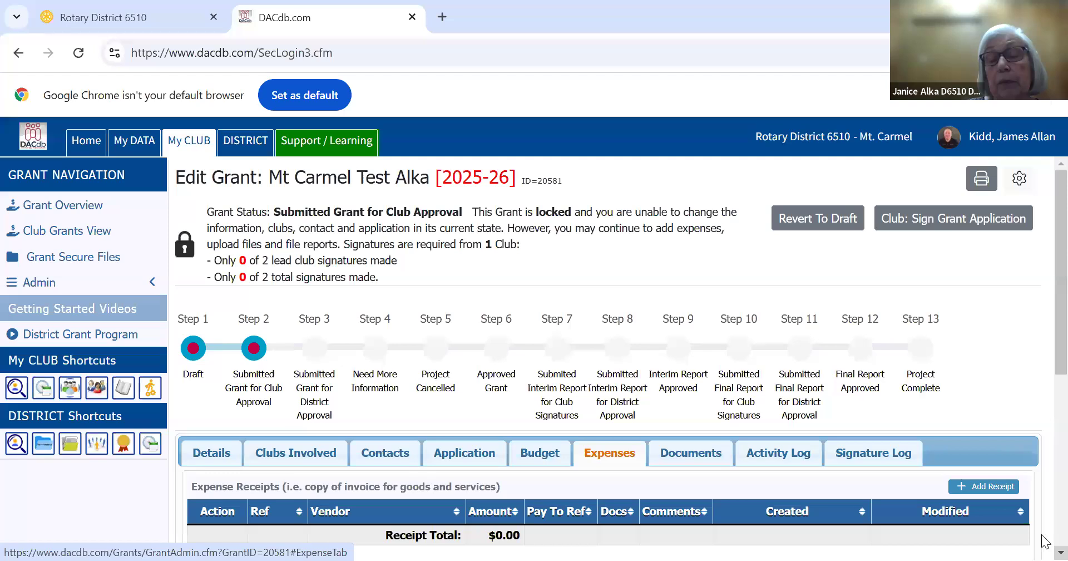
scroll(1046, 539, down, 1)
scroll(1046, 539, down, 5)
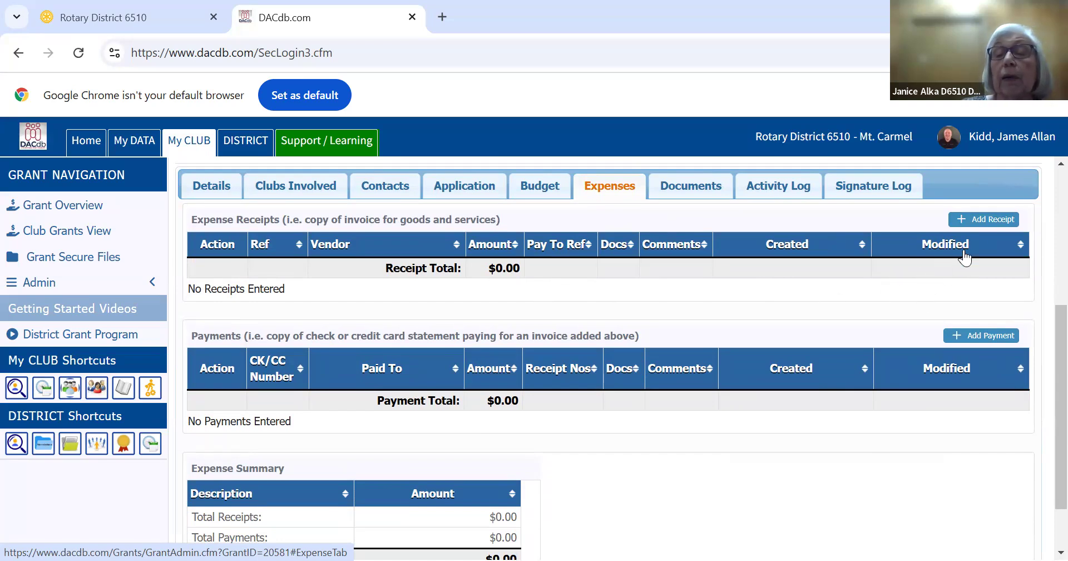
click(974, 221)
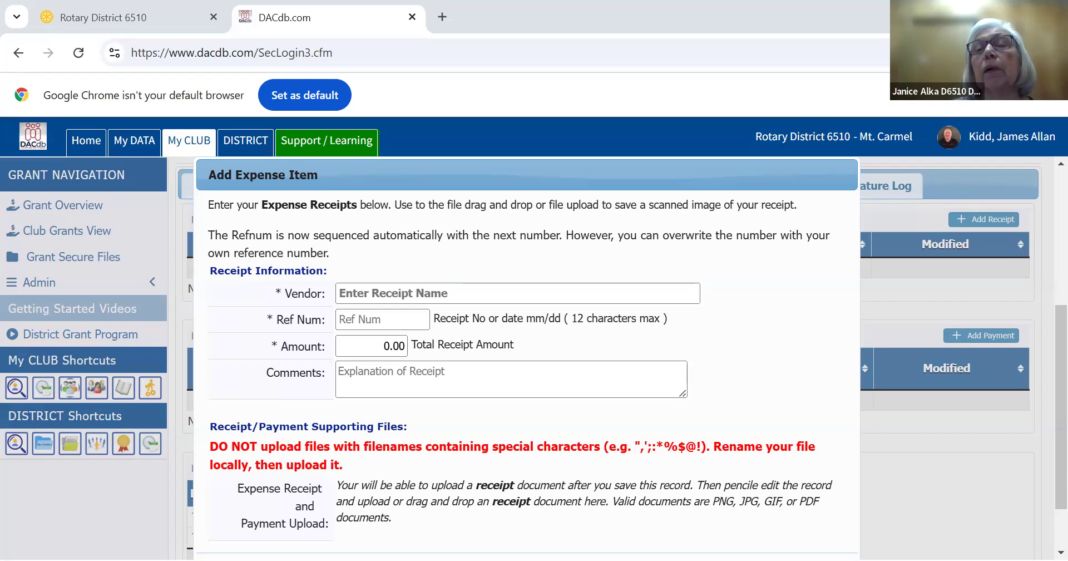
click(827, 287)
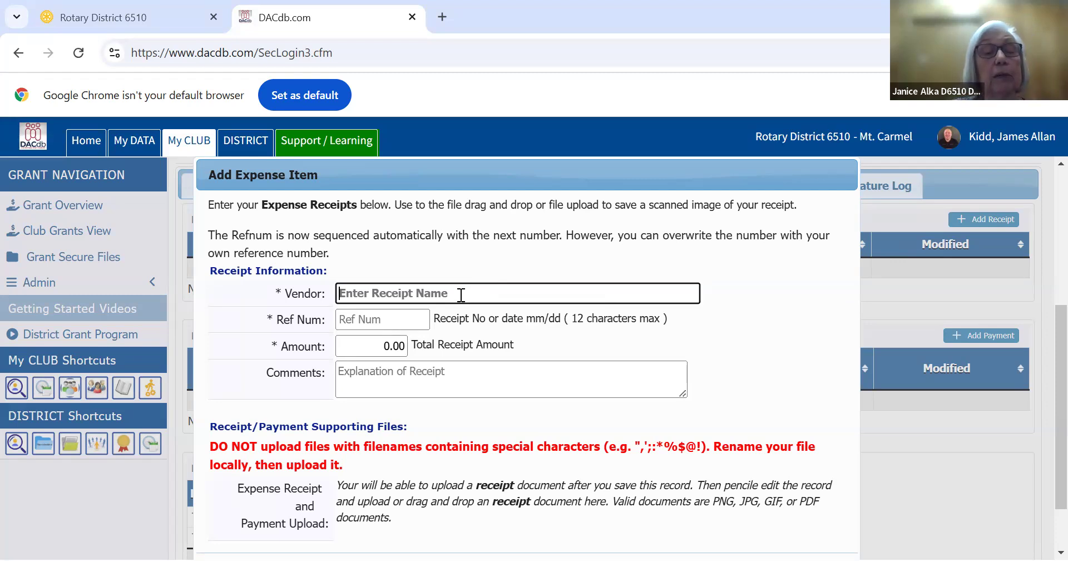
text(Ve)
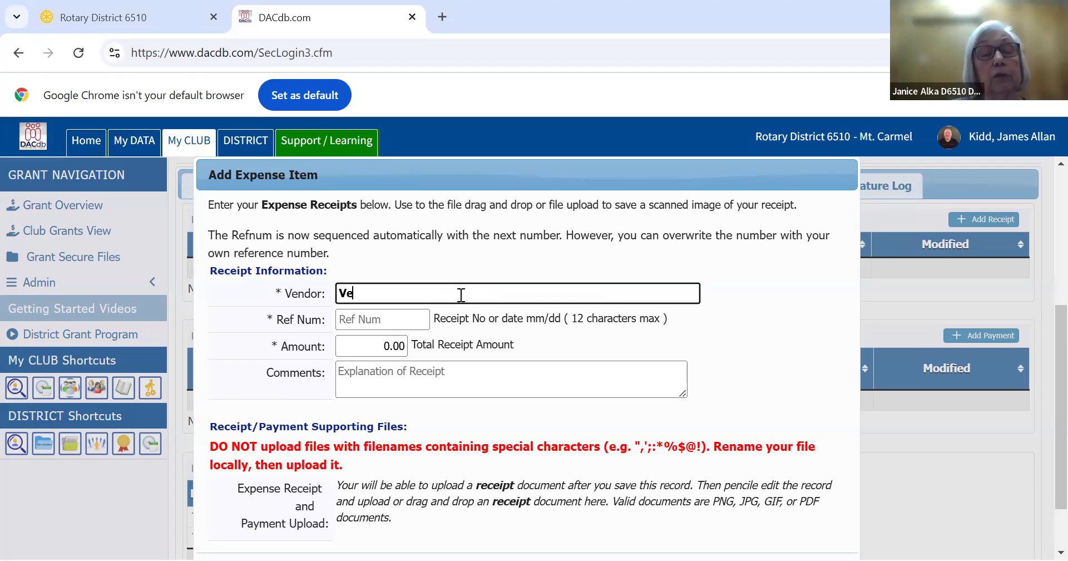
text(ndor Books)
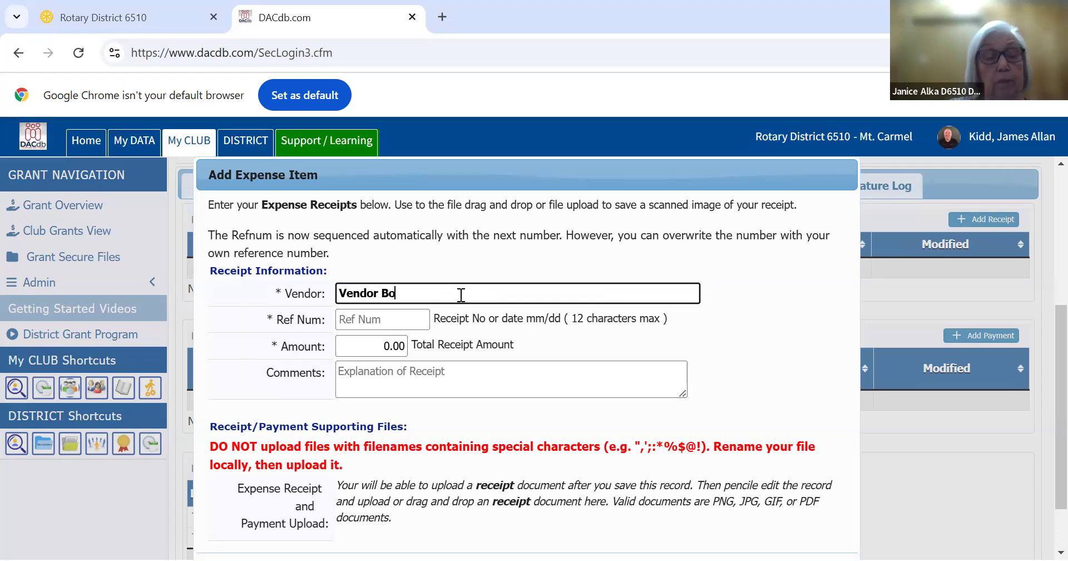
click(391, 347)
key(BackSpace)
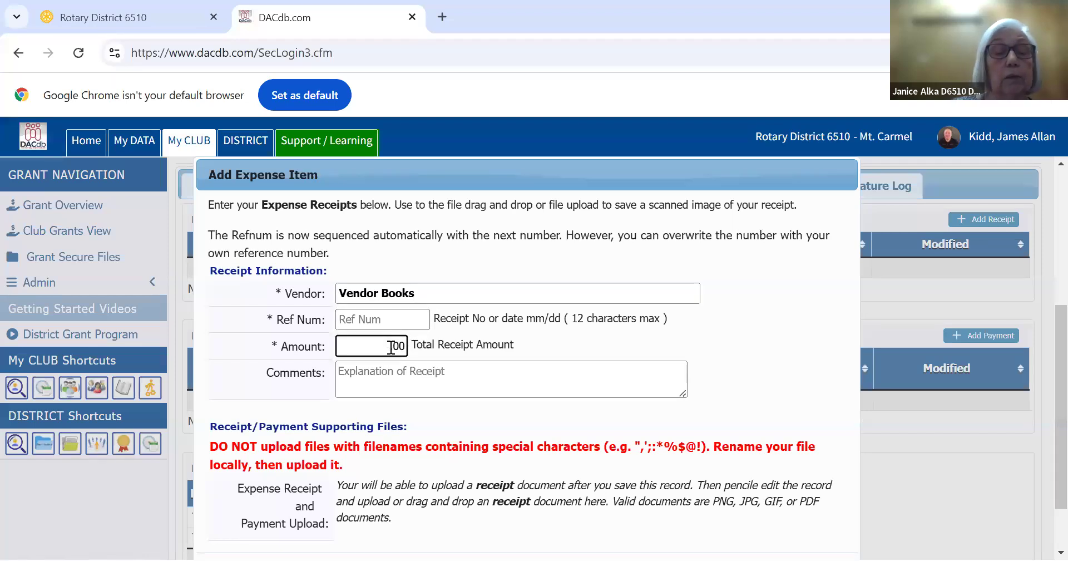
text(1200)
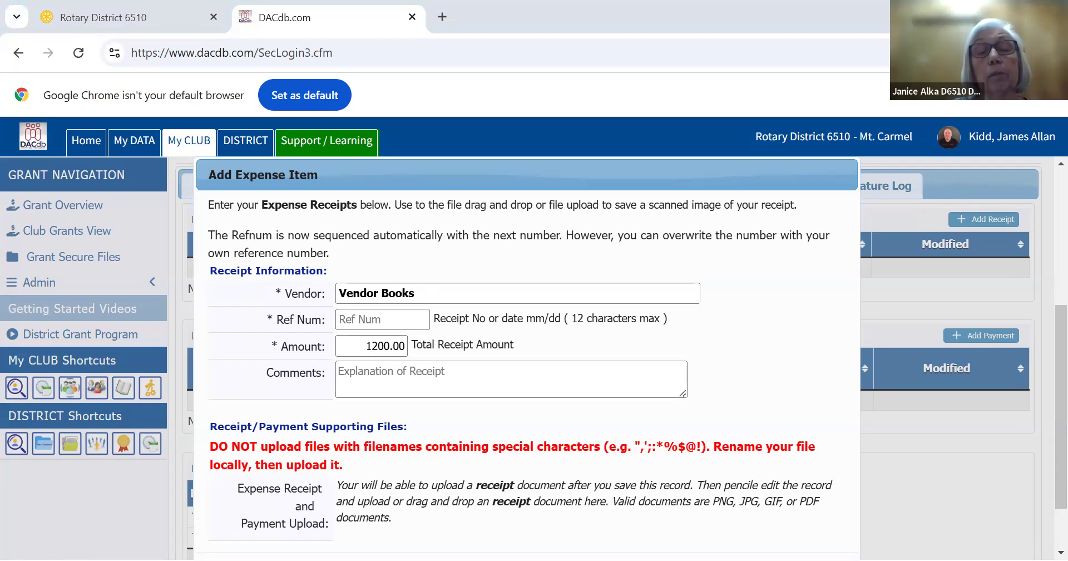
Enter the comment "Books for 2nd graders" on the receipt and add it to the grant's expenses
click(450, 372)
text(Books for 2nd graders)
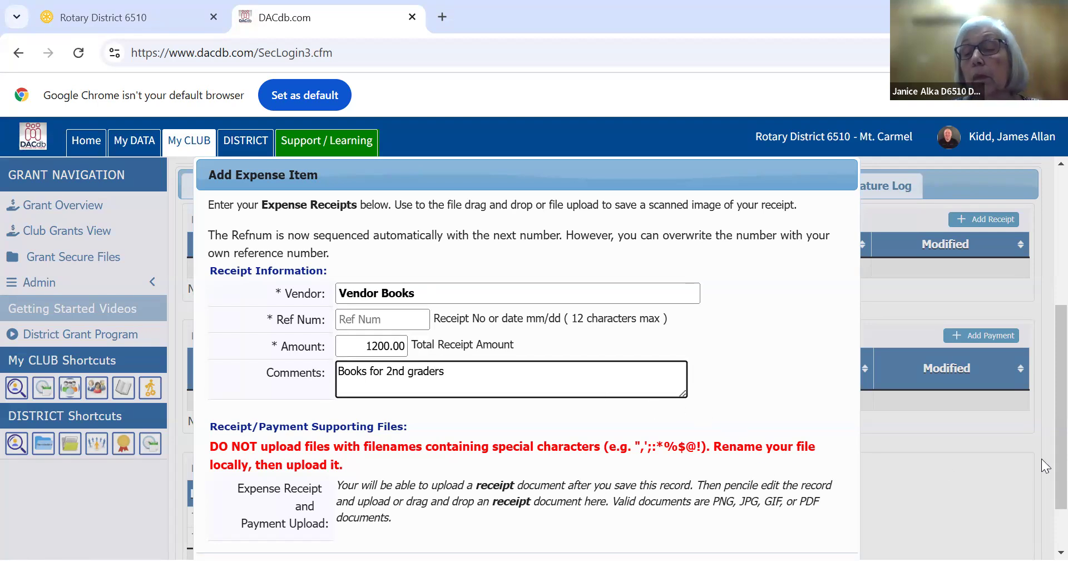
scroll(1042, 442, down, 1)
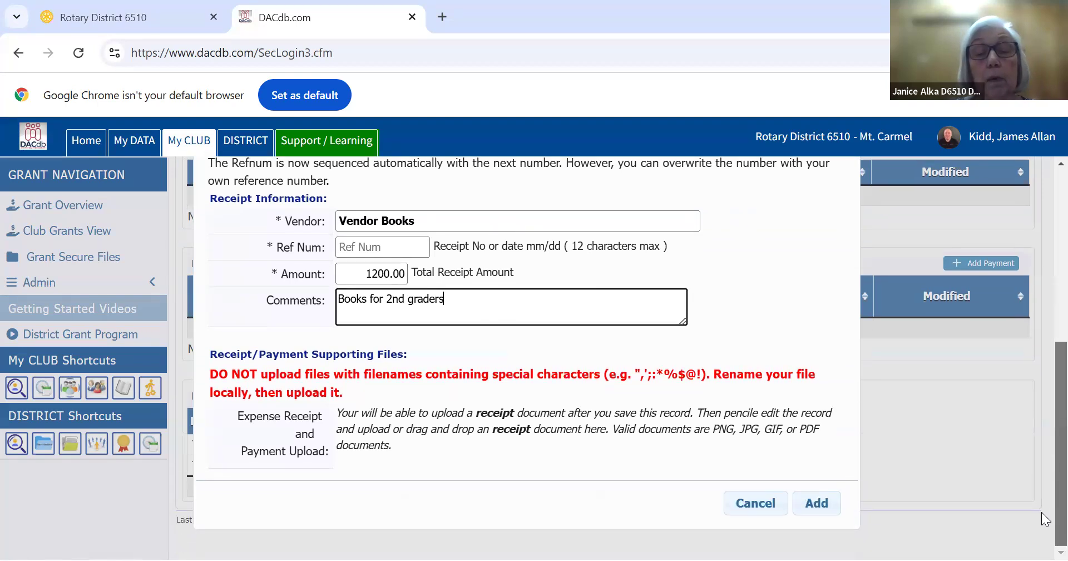
click(816, 503)
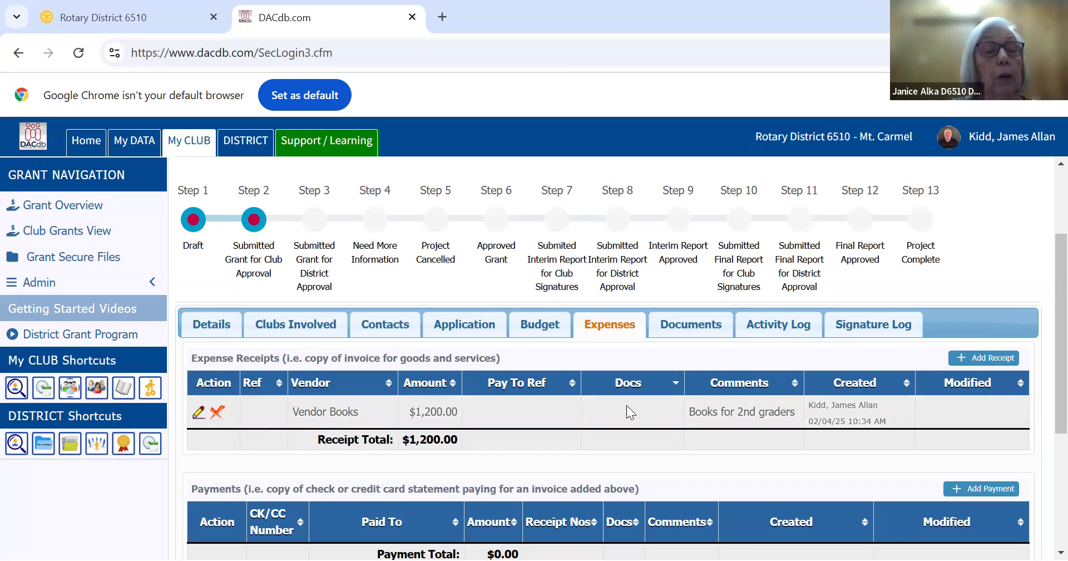
Upload the file "Sample receipt" to the Vendor Books expense receipt and save the receipt
click(197, 415)
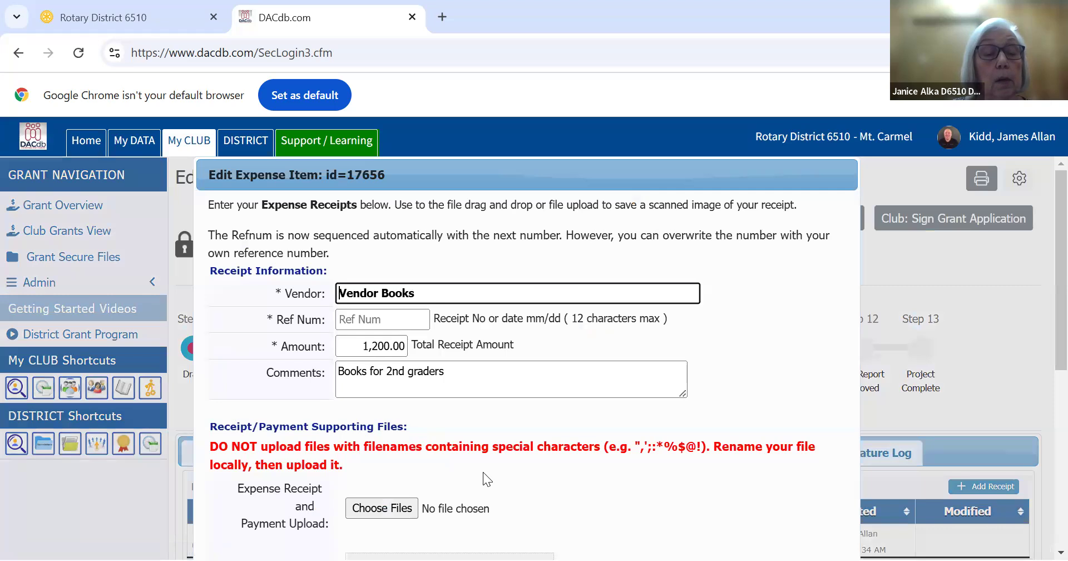
click(377, 510)
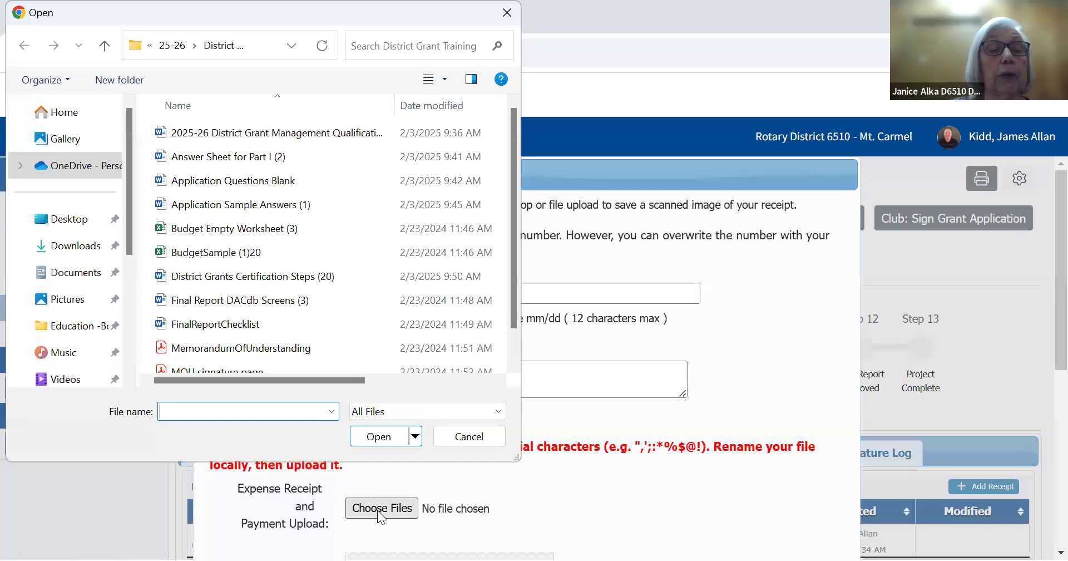
scroll(513, 327, down, 1)
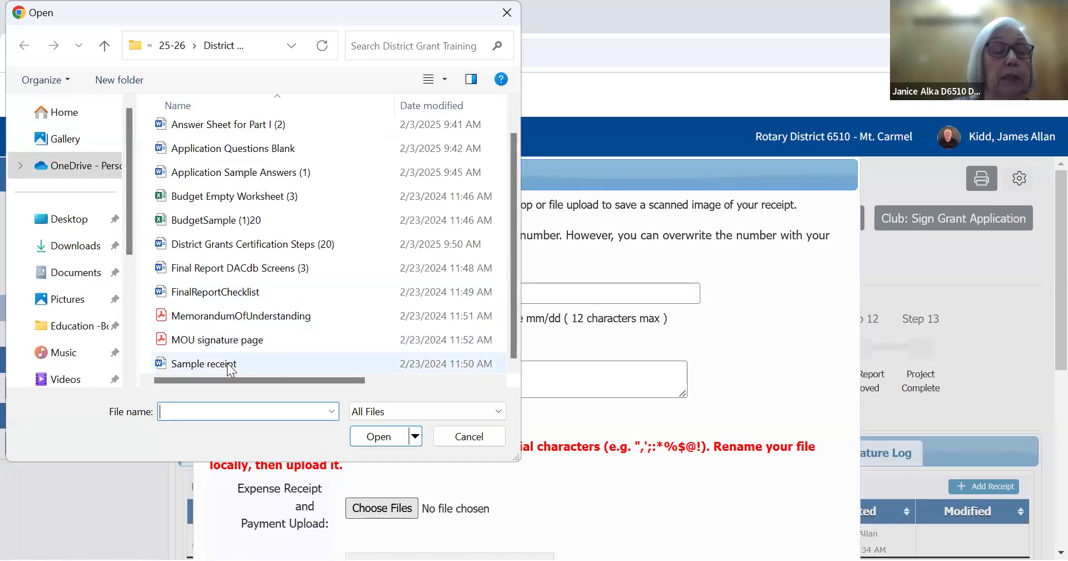
click(230, 366)
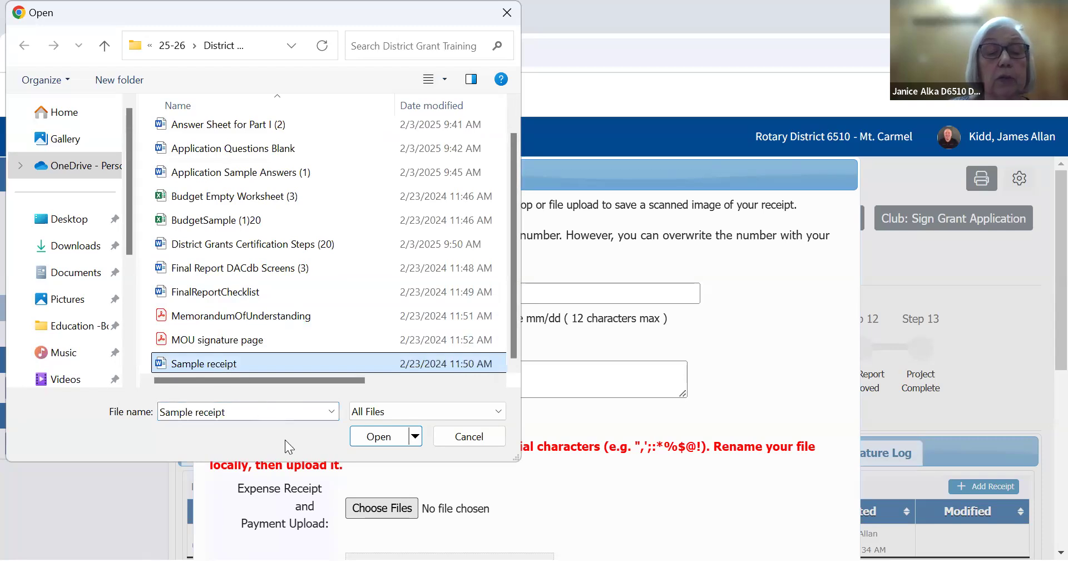
click(386, 437)
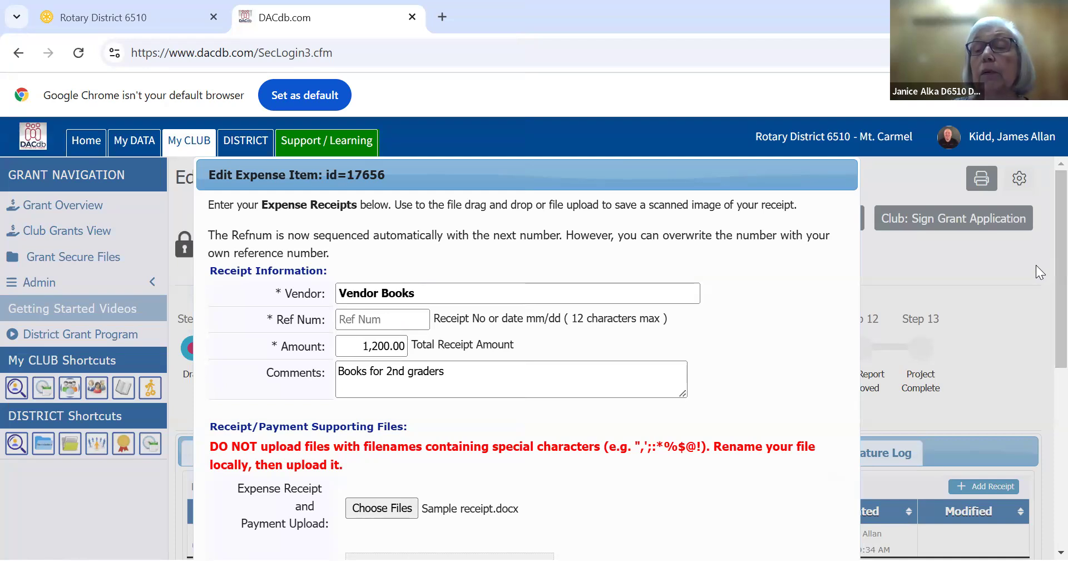
scroll(1041, 271, down, 4)
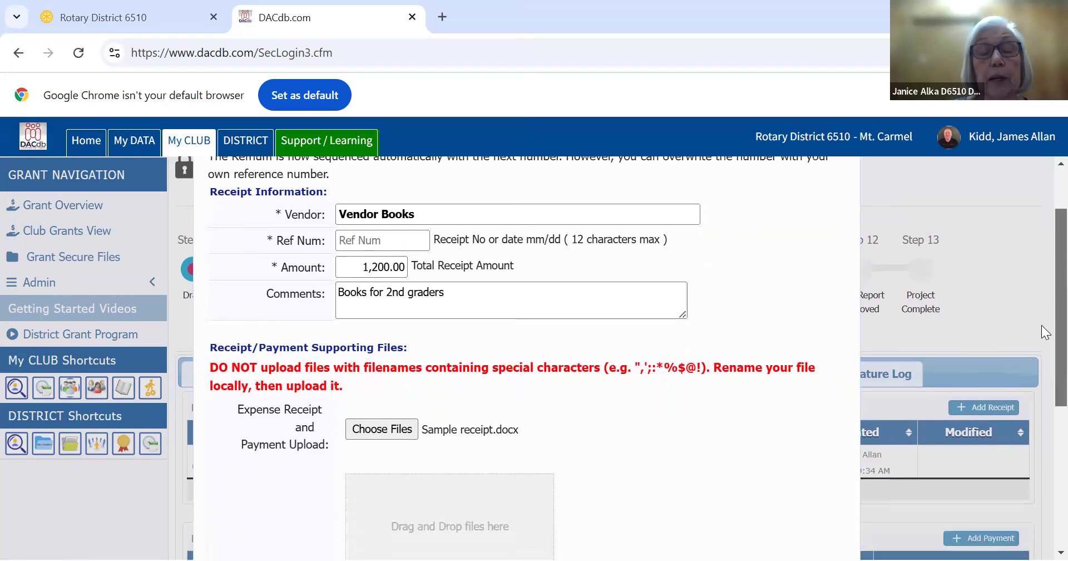
scroll(1041, 400, down, 2)
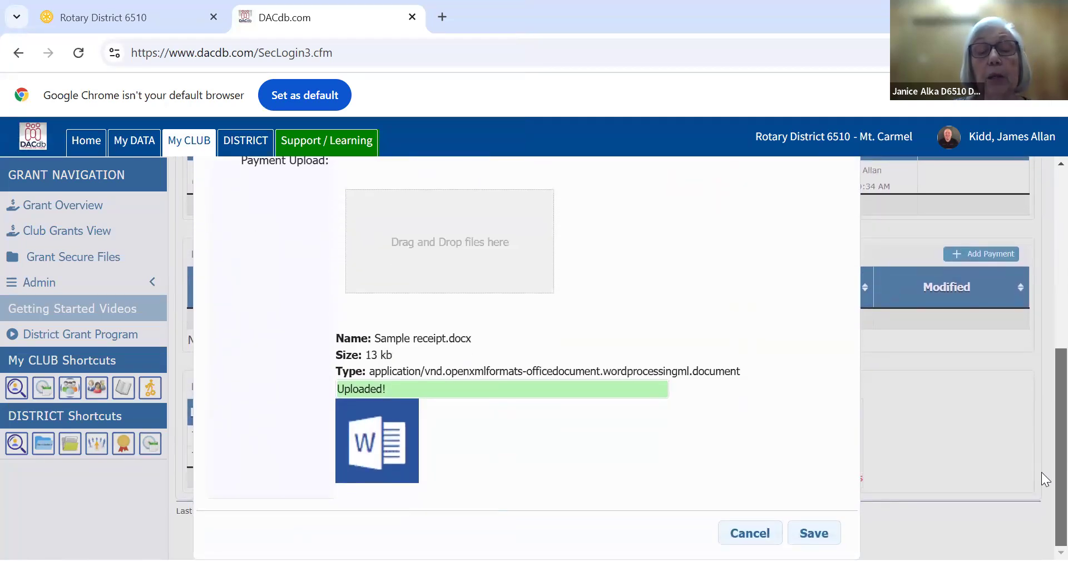
click(812, 539)
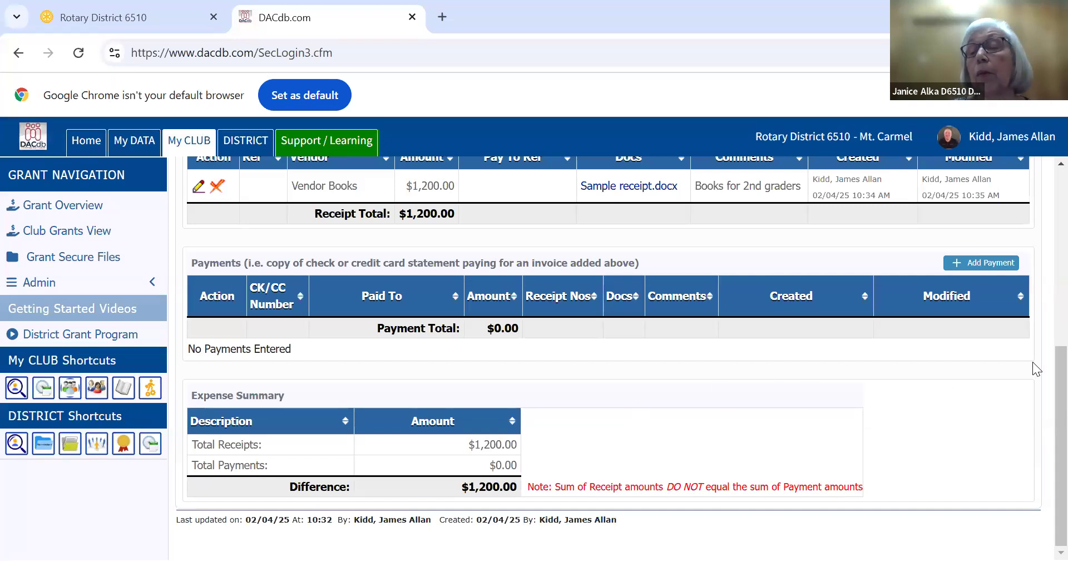
scroll(1041, 358, up, 3)
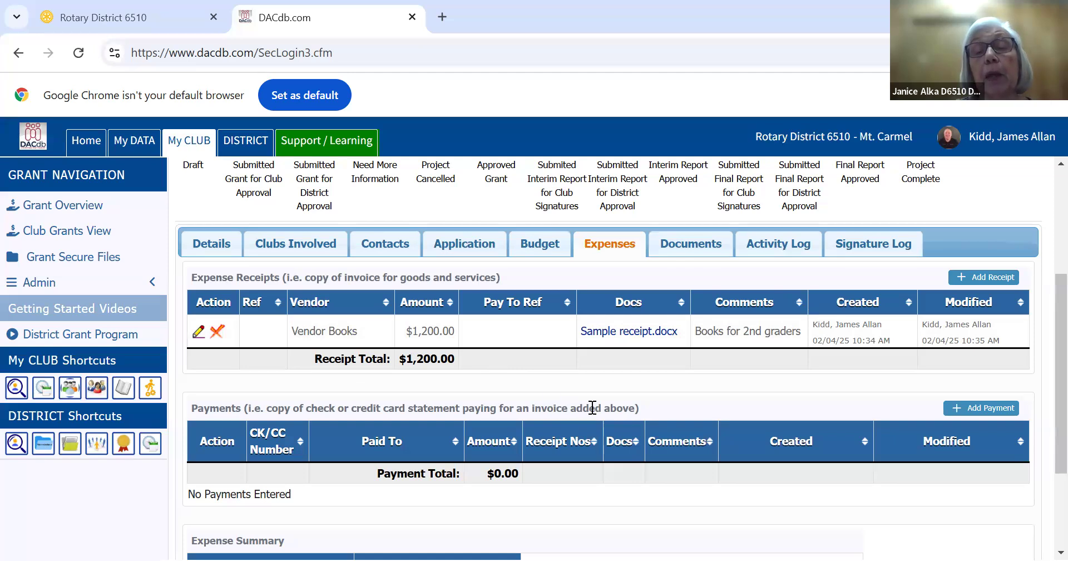
Upload the file "MOU signature page" into the Documents folder of the grant's document area
click(679, 245)
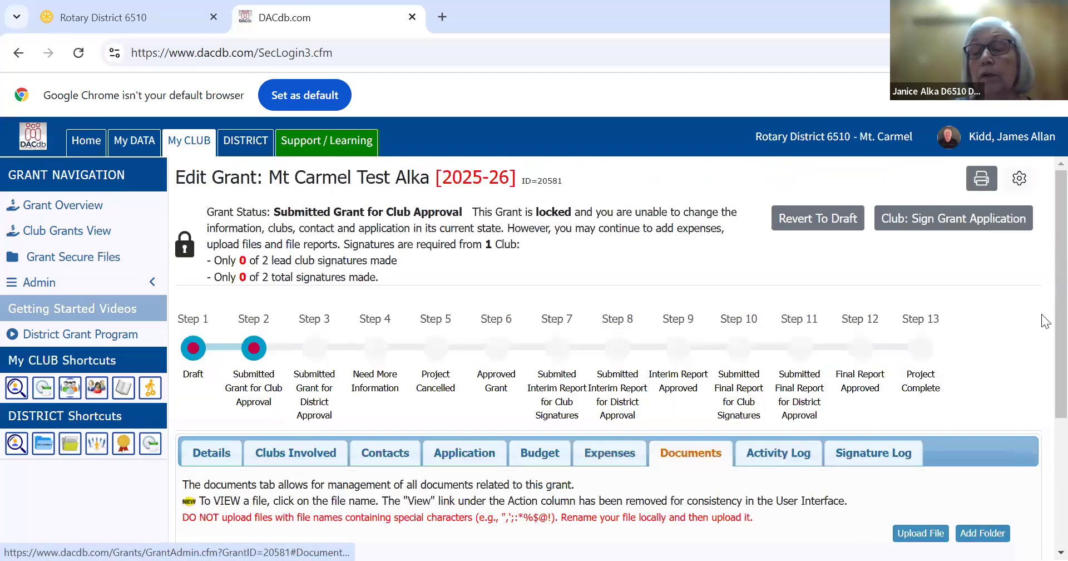
scroll(1041, 390, down, 4)
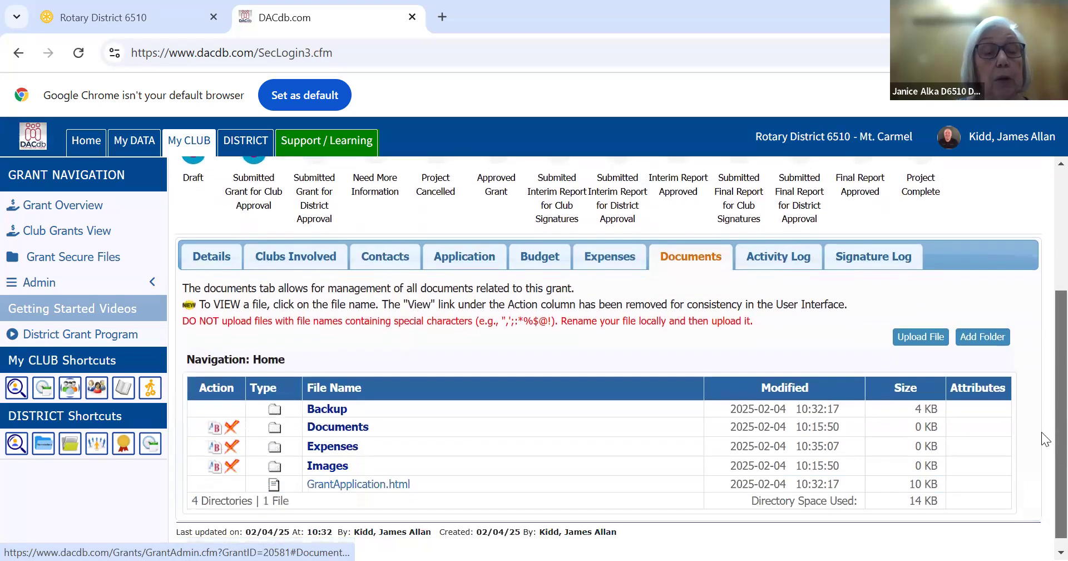
click(352, 425)
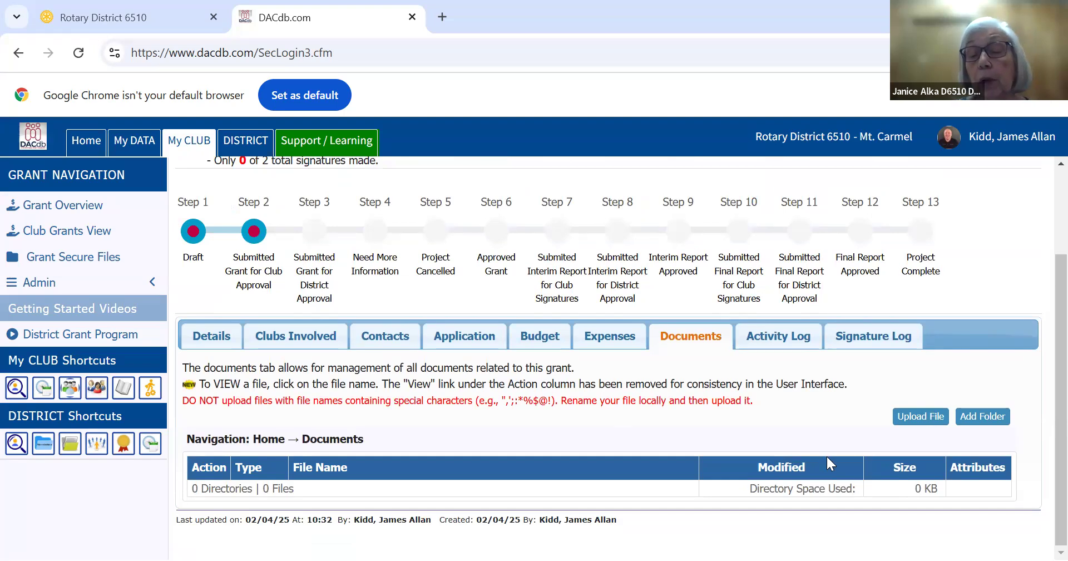
click(927, 415)
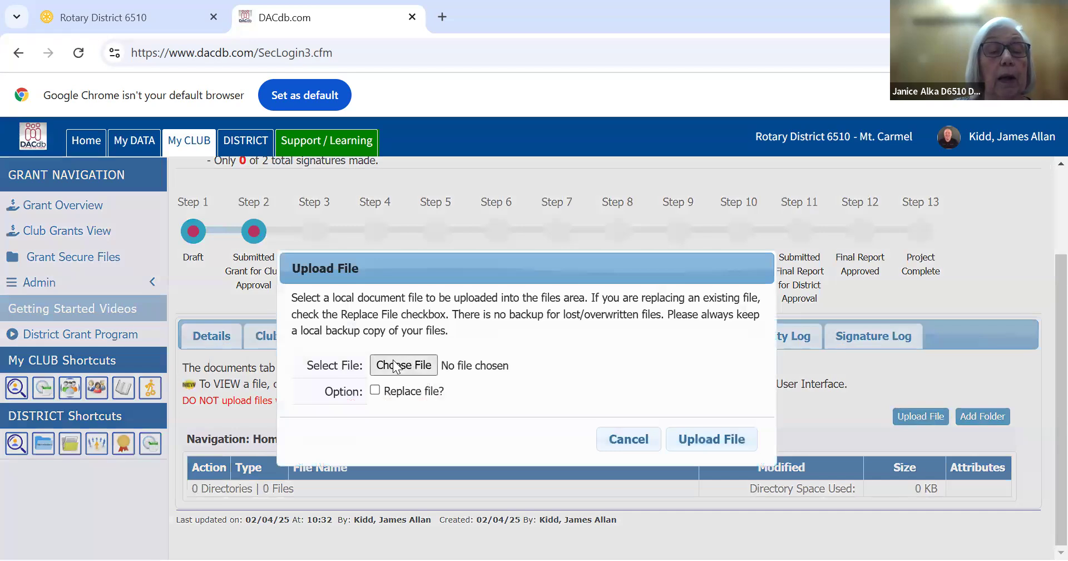
click(392, 365)
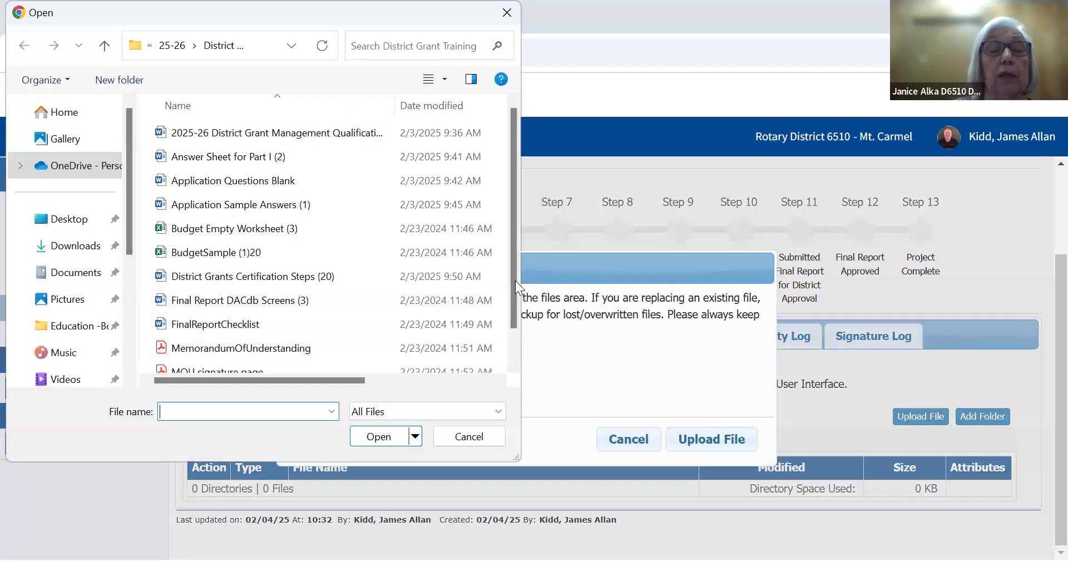
scroll(511, 321, down, 1)
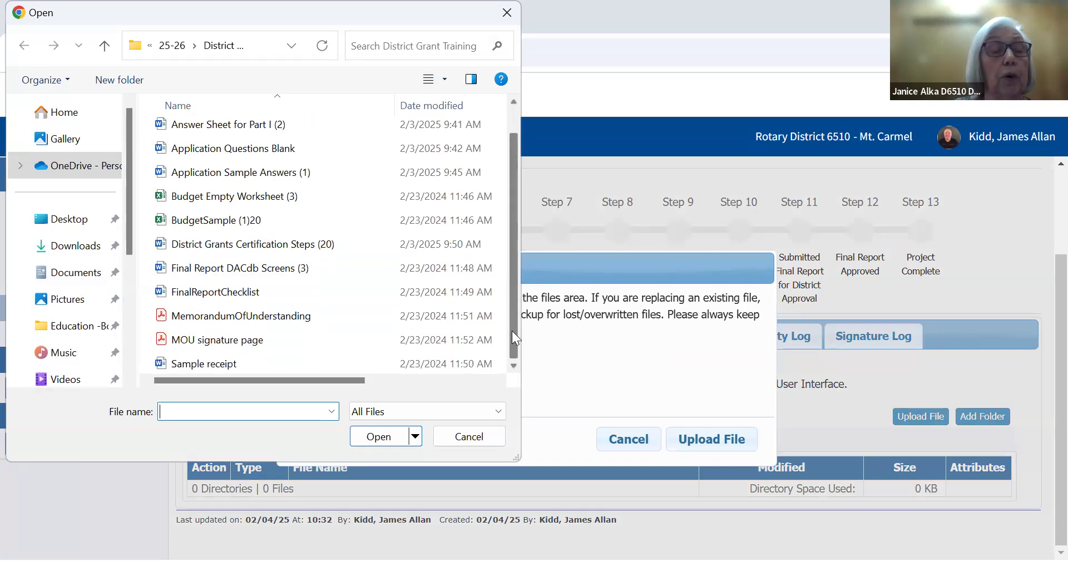
click(199, 342)
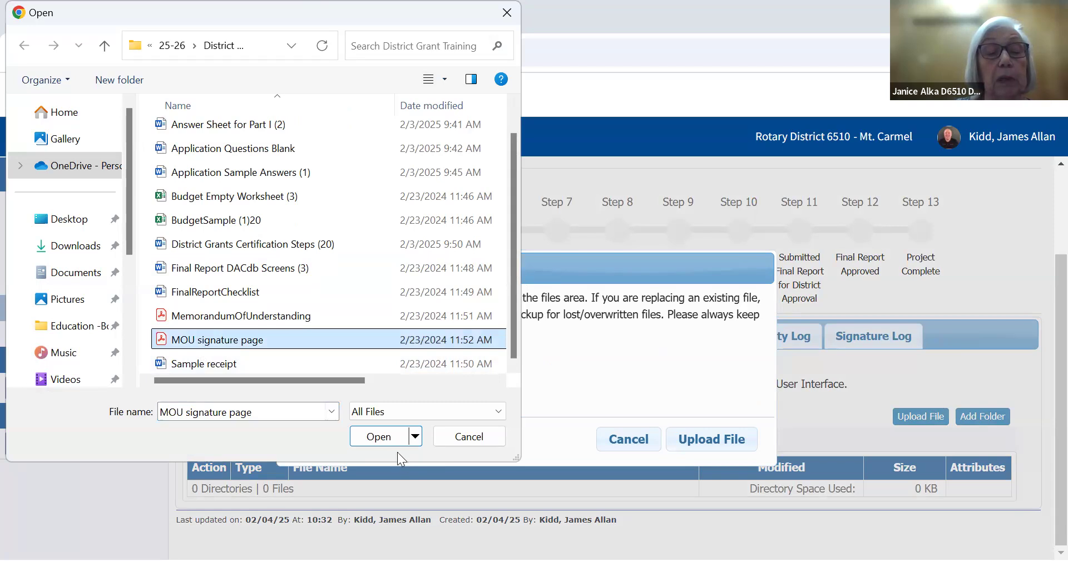
click(380, 437)
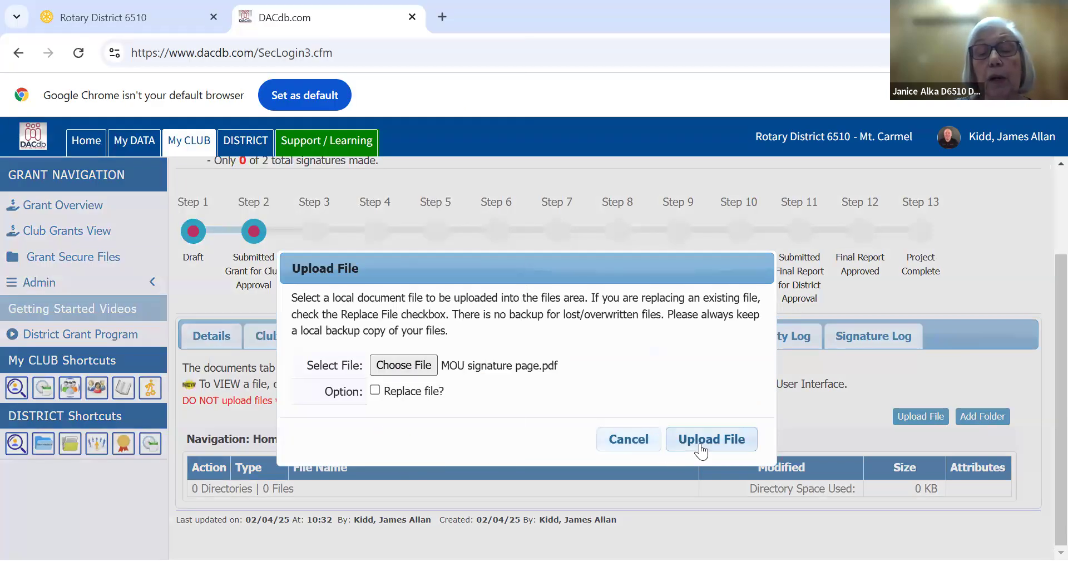
click(700, 443)
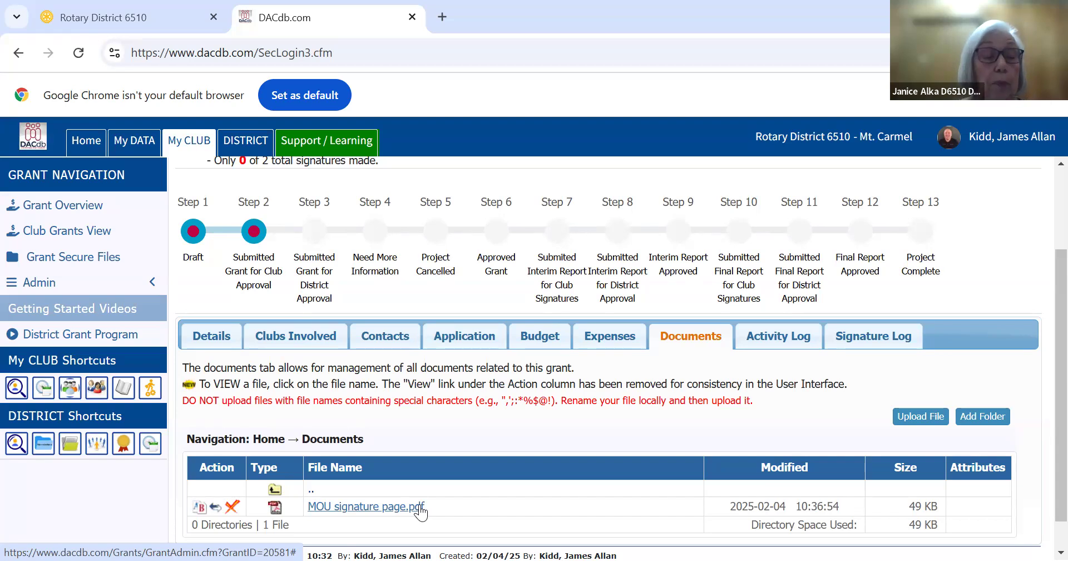
Review the grant's activity log from the newest entry down to the oldest
click(776, 339)
drag(1042, 296, 1042, 459)
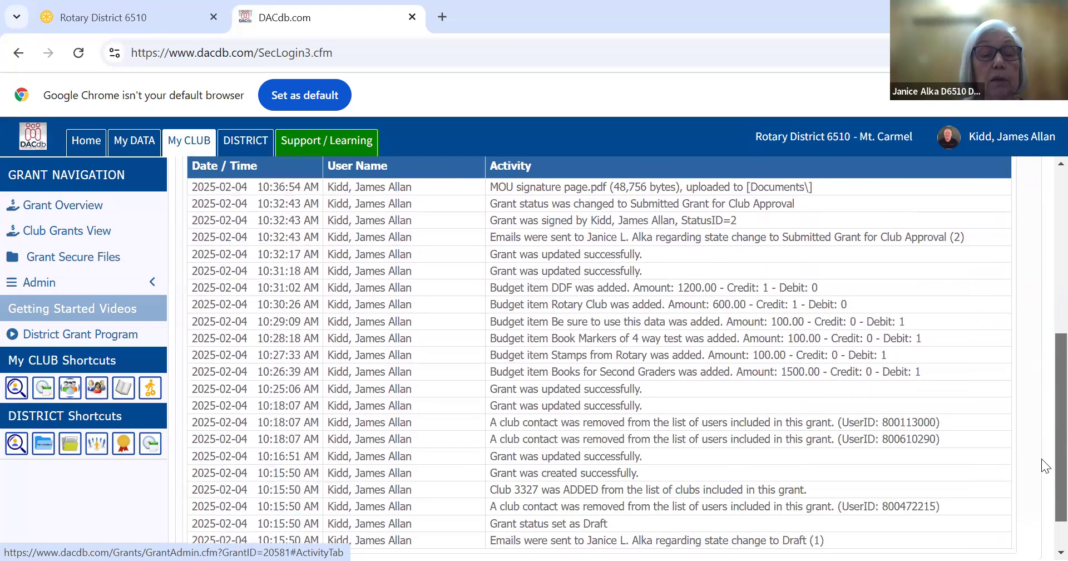
scroll(1042, 459, down, 1)
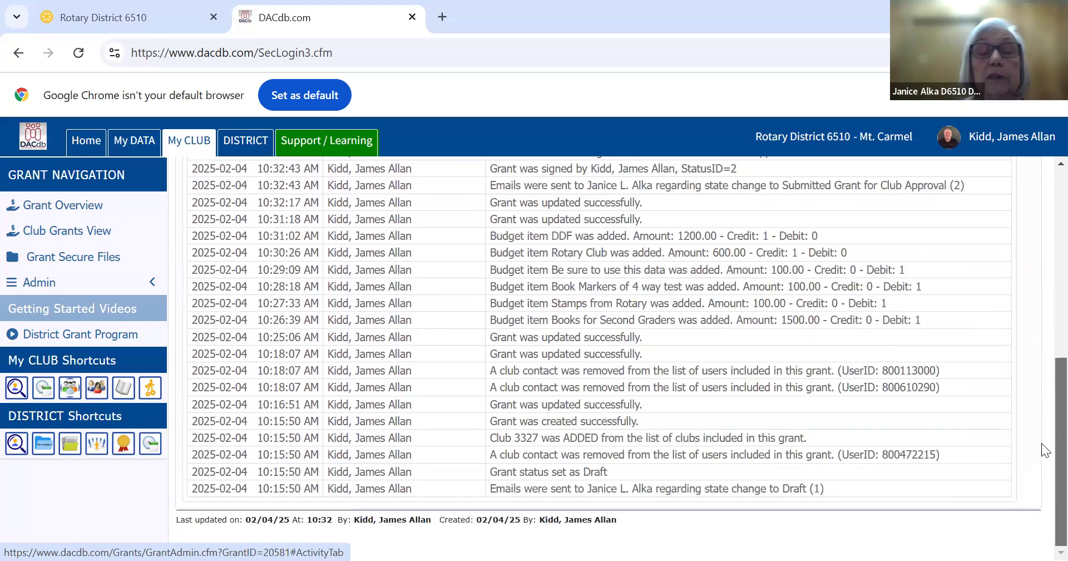
scroll(1042, 445, up, 4)
scroll(1013, 258, up, 3)
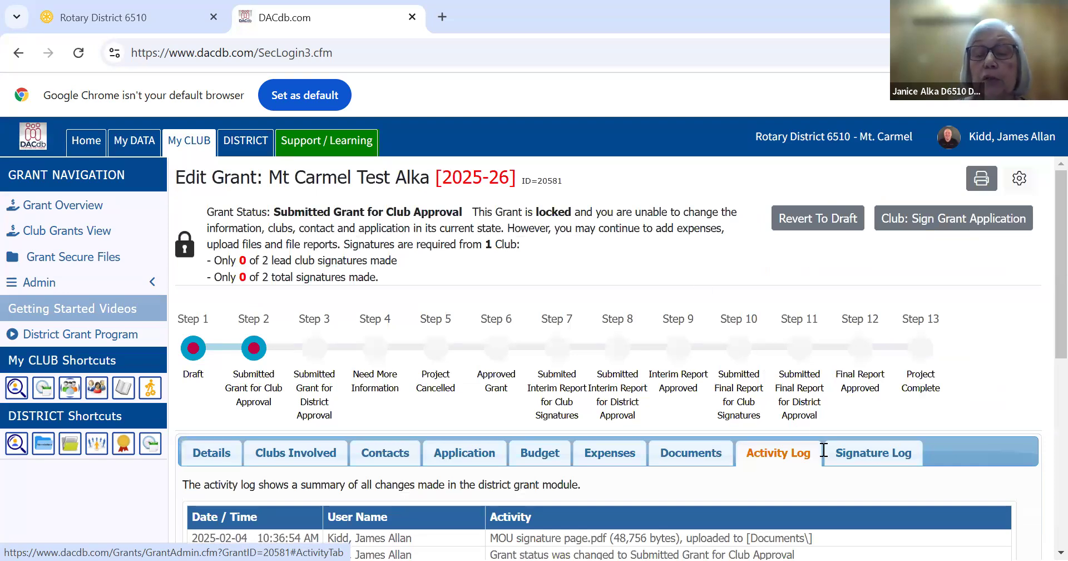
Examine the grant's signature log for the draft creation and club approval submission entries
click(872, 462)
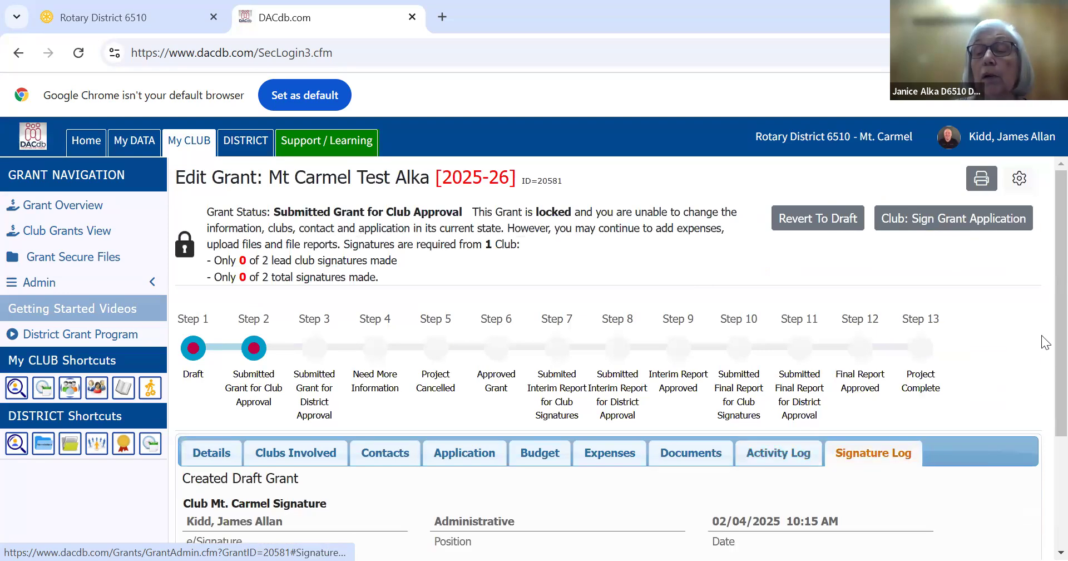
scroll(1042, 389, down, 3)
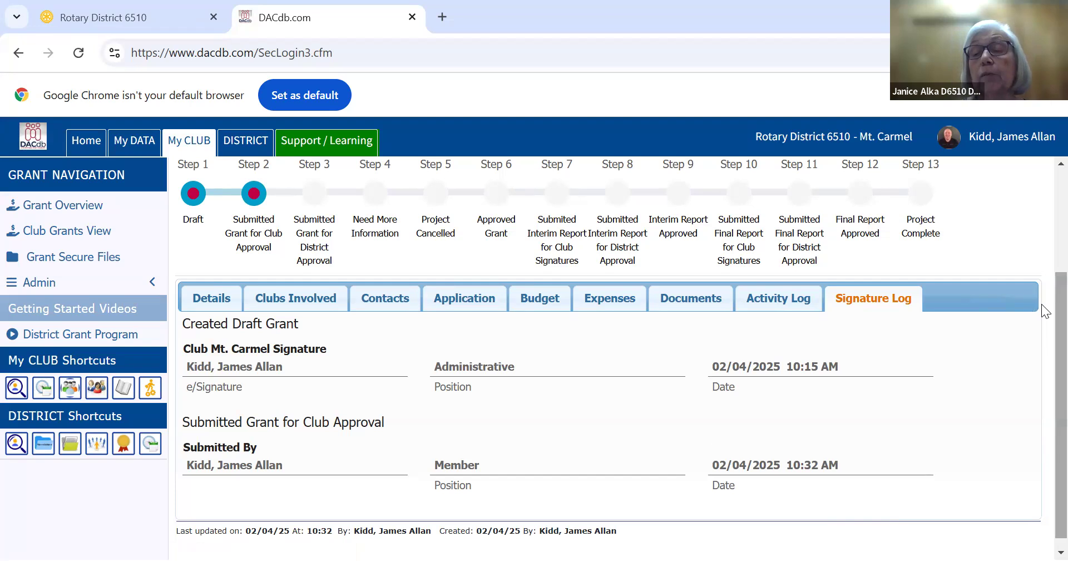
scroll(1041, 250, up, 3)
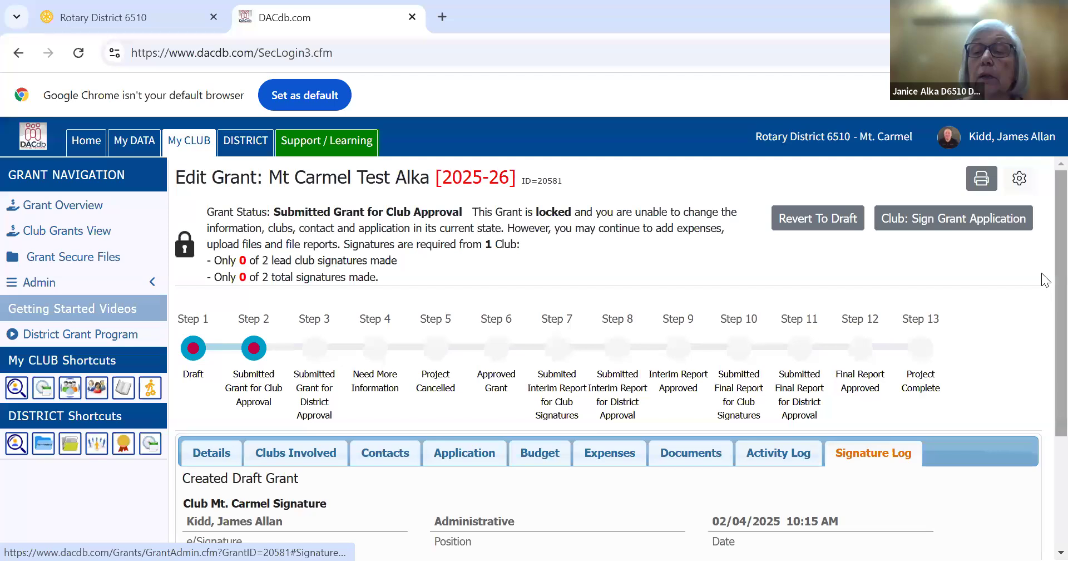
scroll(1042, 374, down, 3)
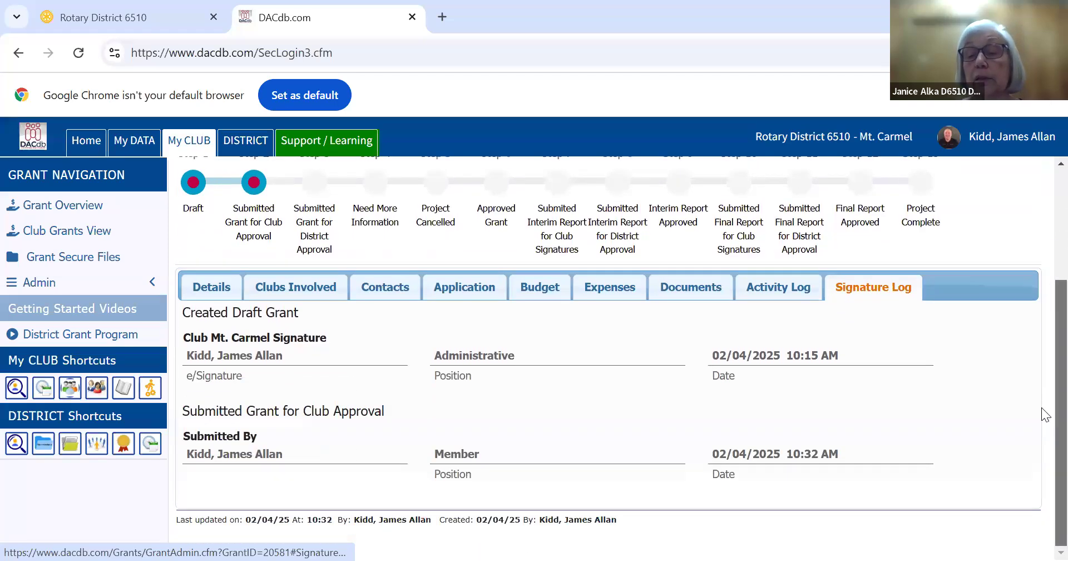
scroll(1043, 334, up, 3)
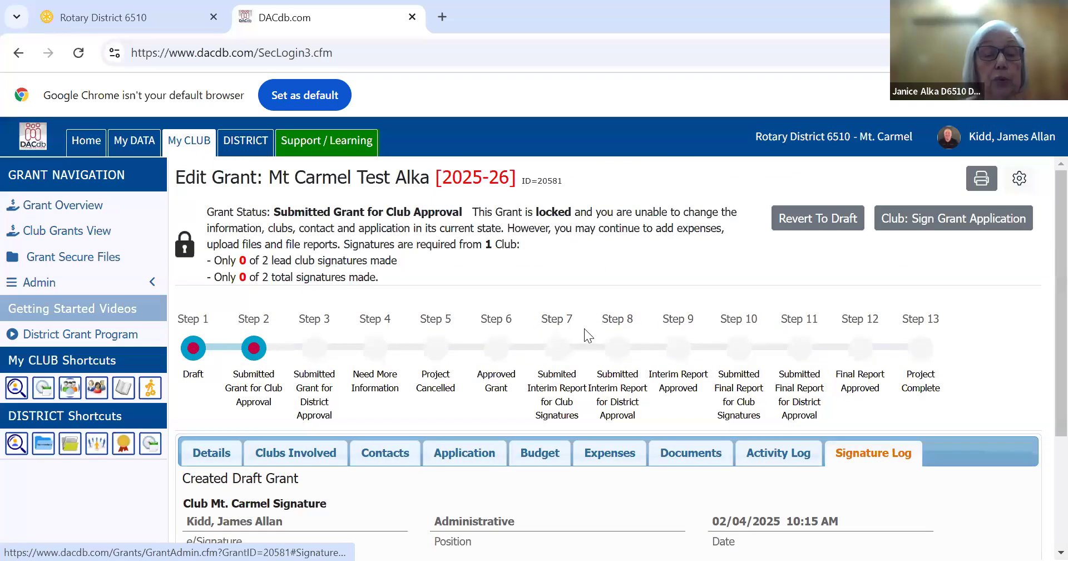